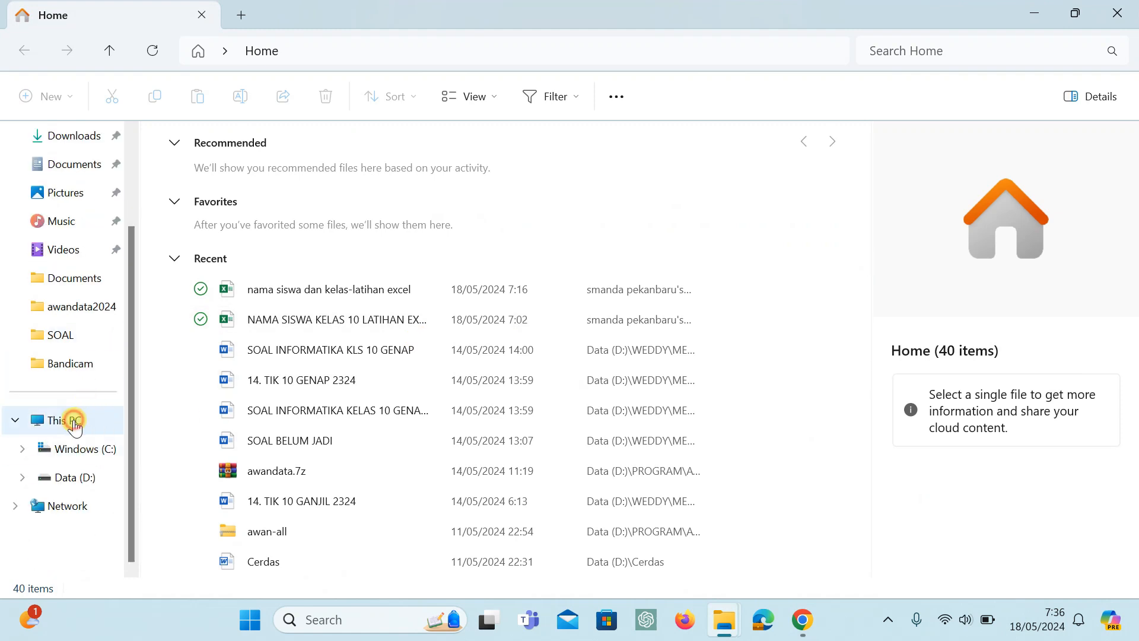
Open the AP 2.0 folder inside PROGRAM\AWAN PENGGERAK on the Data (D:) drive.
click(74, 420)
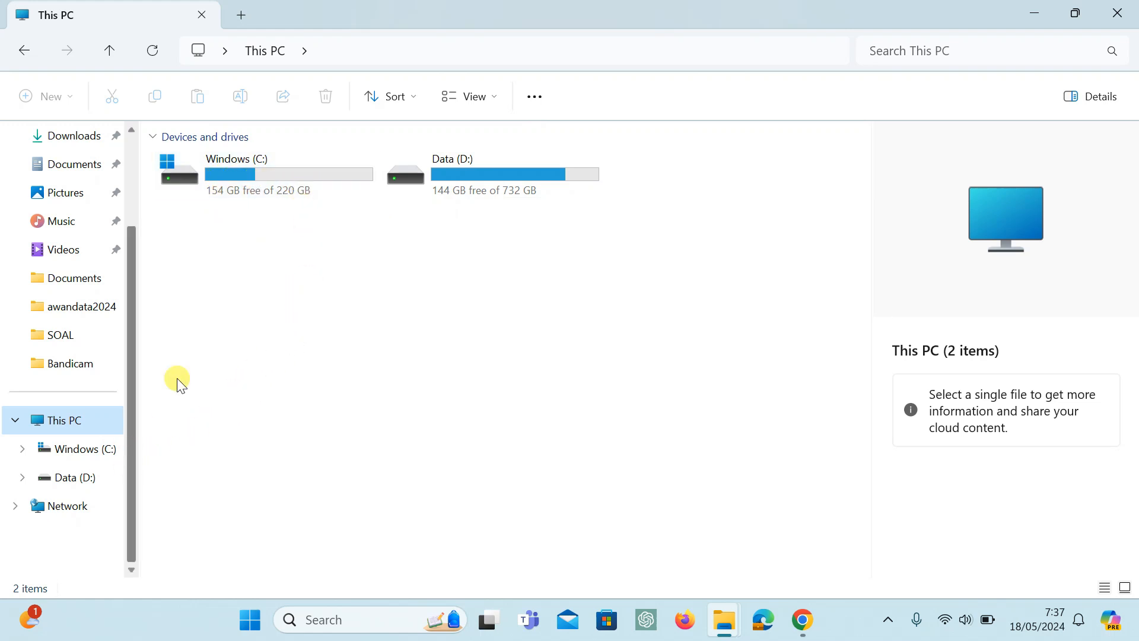
click(84, 482)
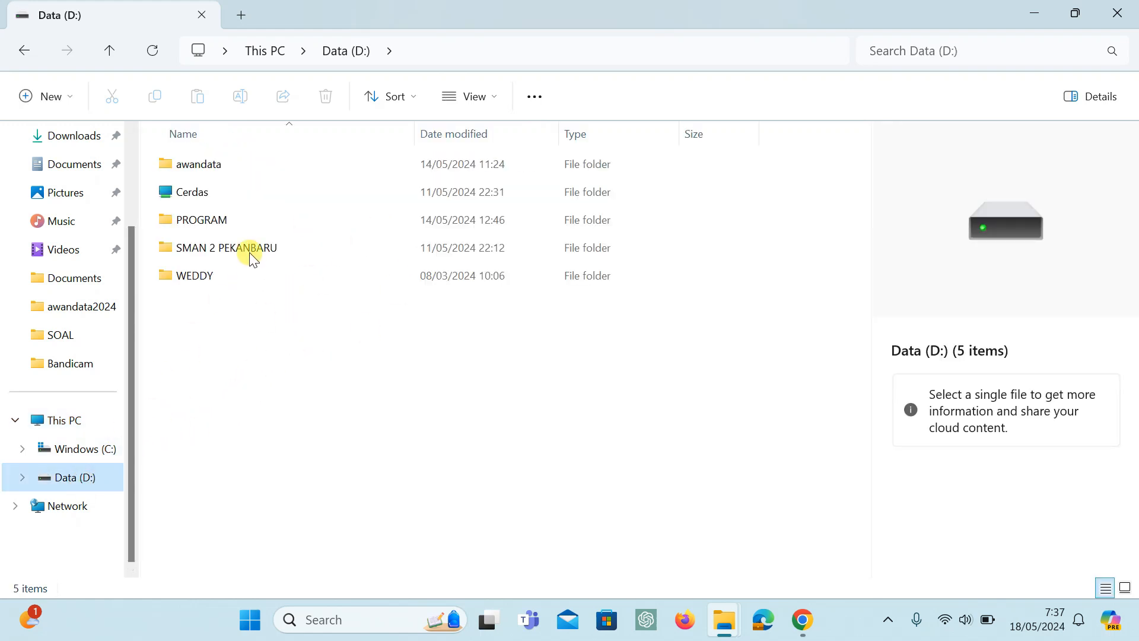
click(222, 221)
double_click(222, 221)
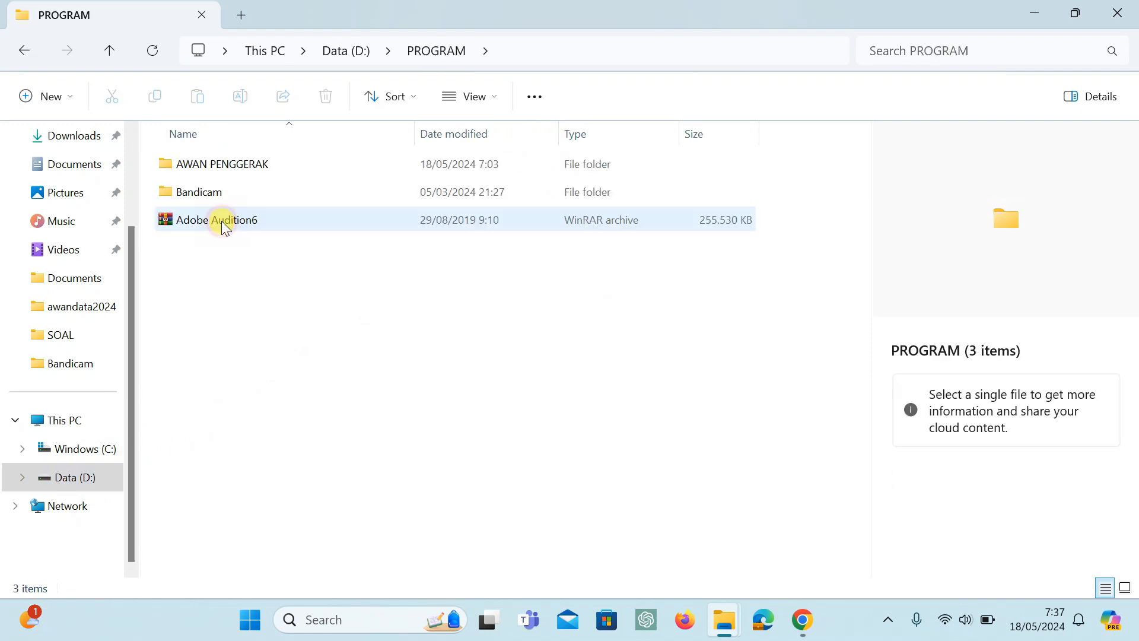
double_click(225, 162)
double_click(198, 166)
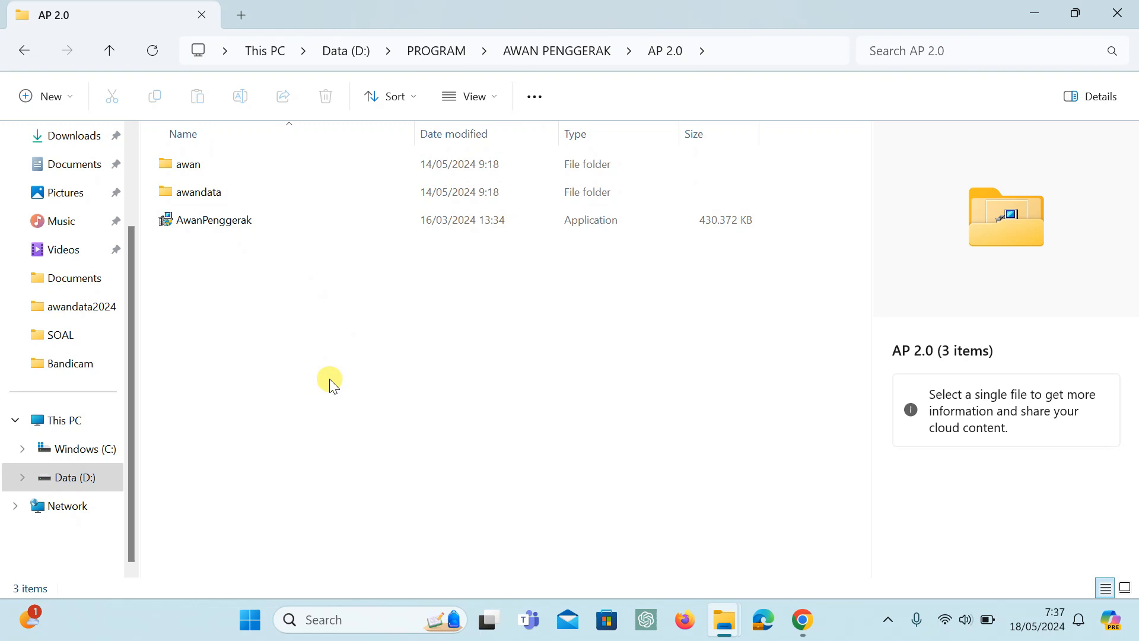
Check the size and file count of the awandata folder in its properties, leaving its attributes as they are.
click(267, 220)
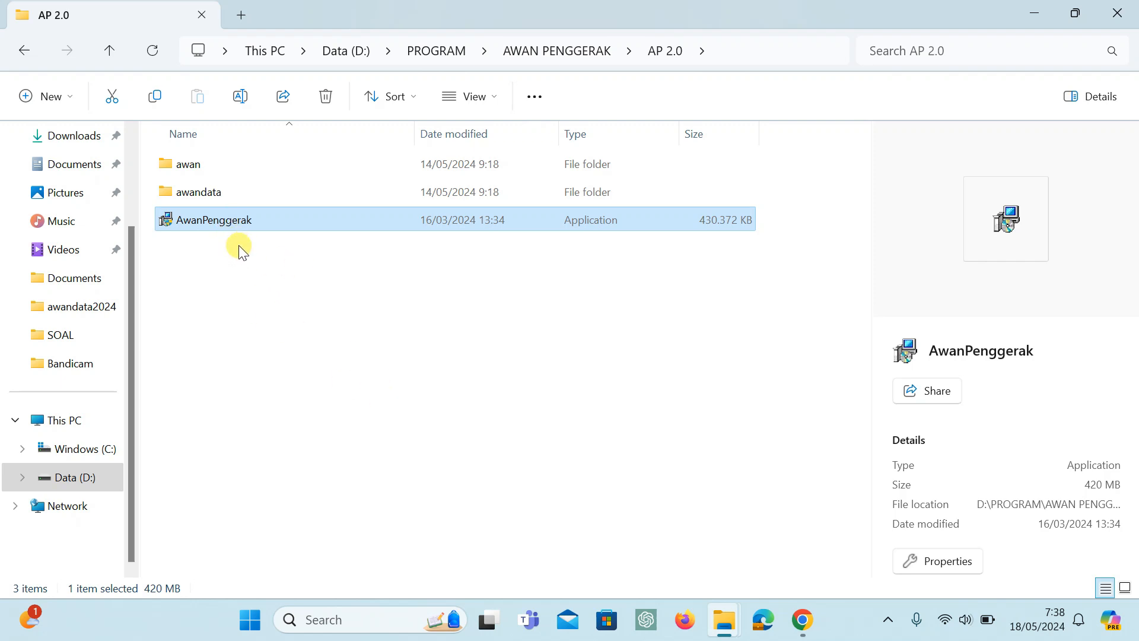
click(223, 191)
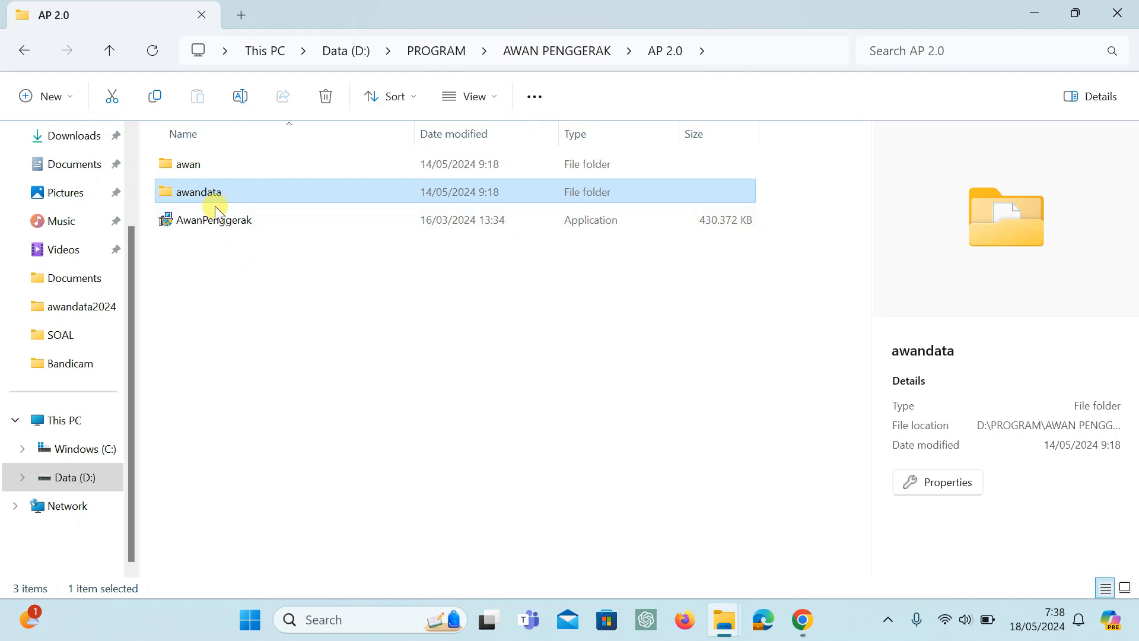
click(251, 287)
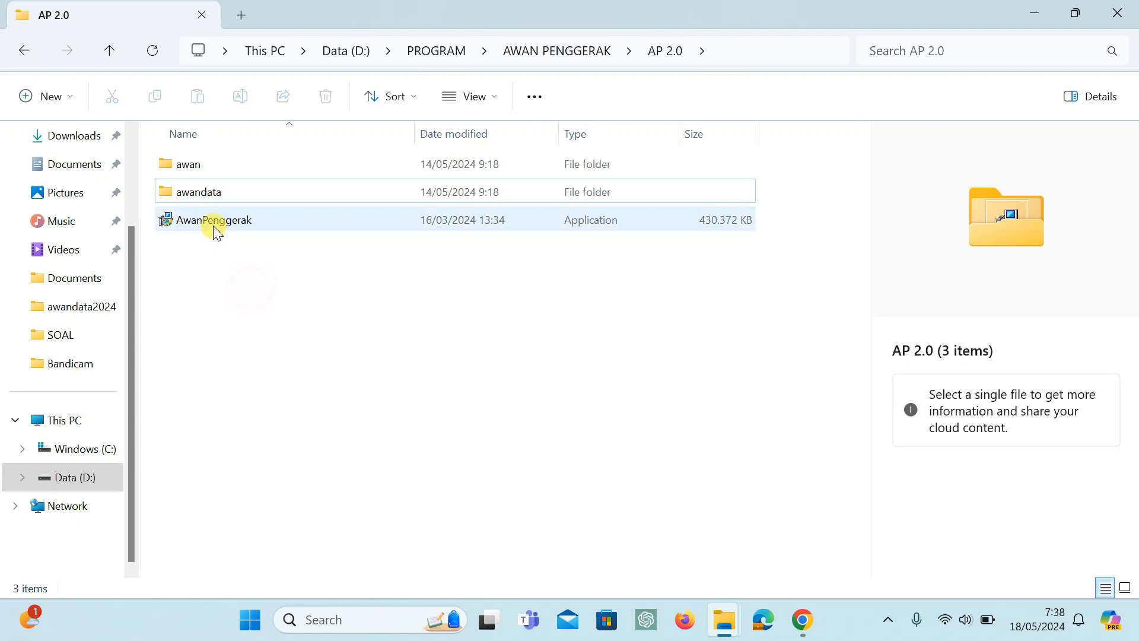
click(201, 193)
right_click(201, 193)
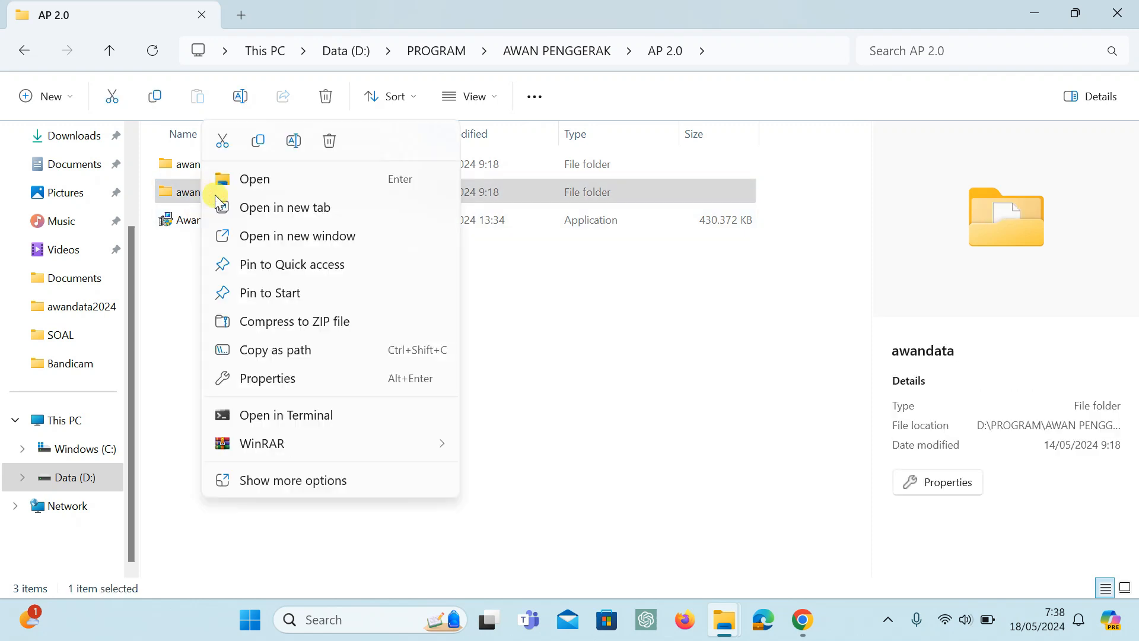
click(274, 382)
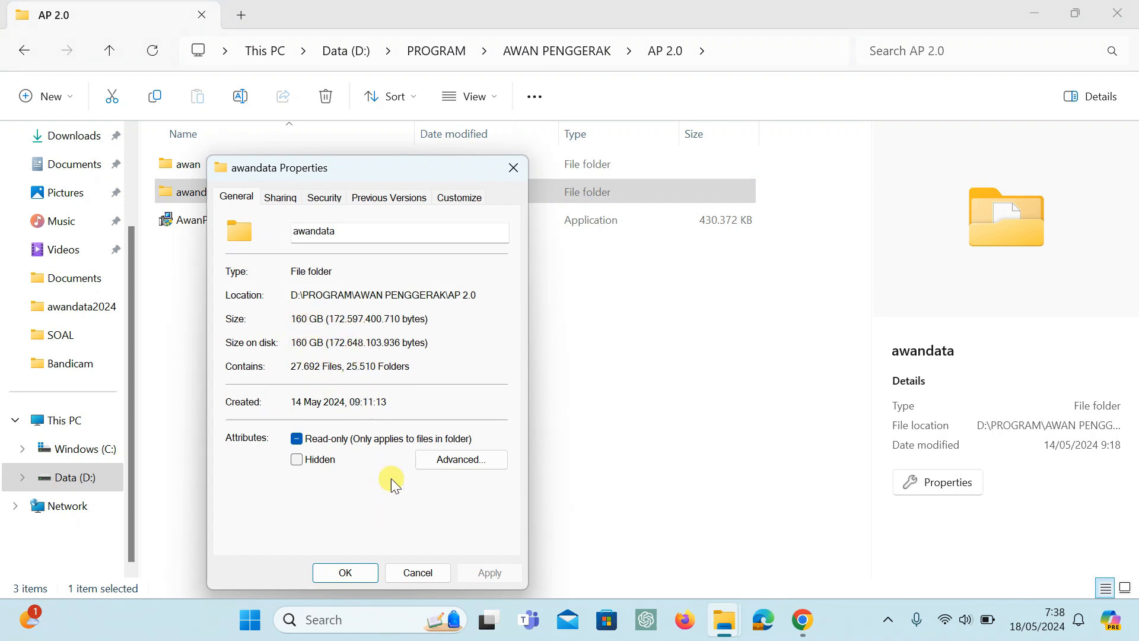
click(410, 572)
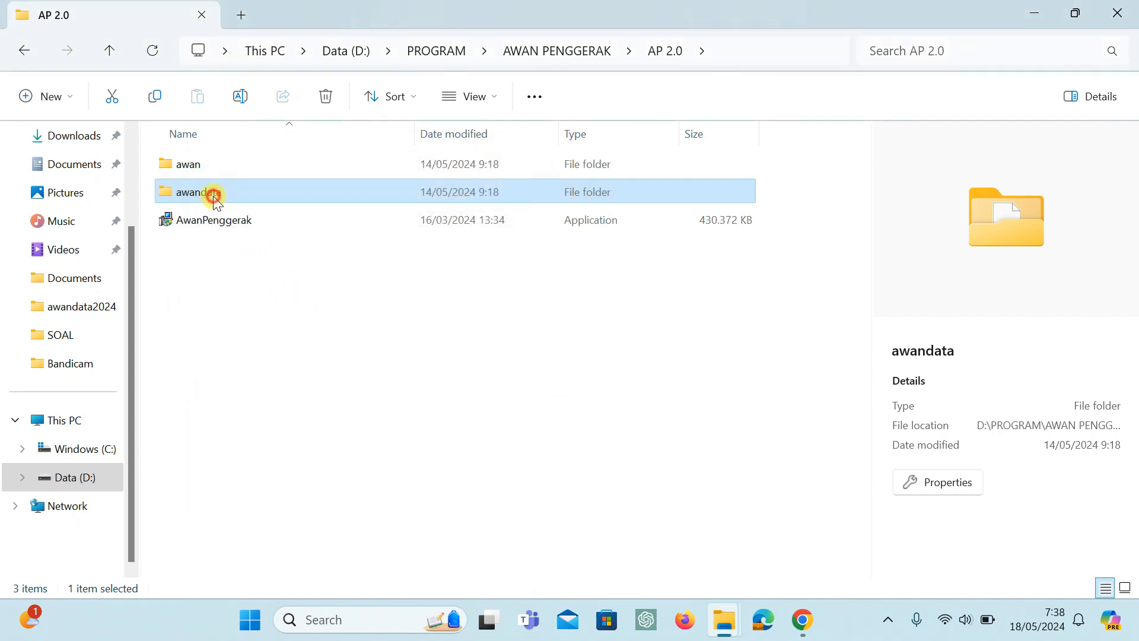
Look at the subfolders inside awandata, return to the AP 2.0 folder and select the AwanPenggerak application.
double_click(211, 193)
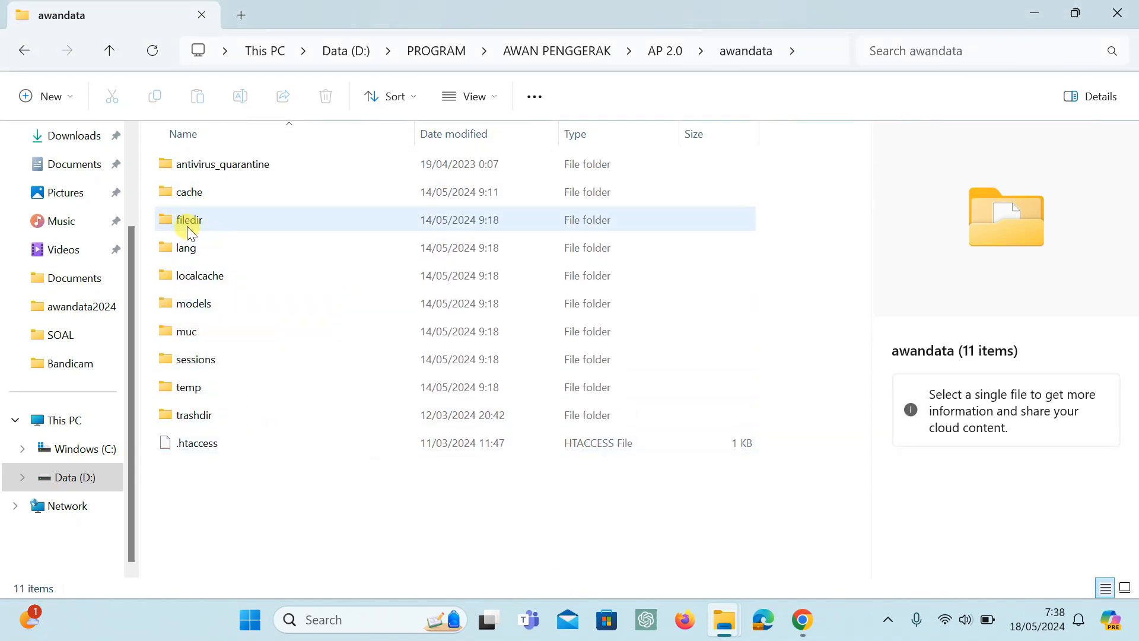
click(31, 54)
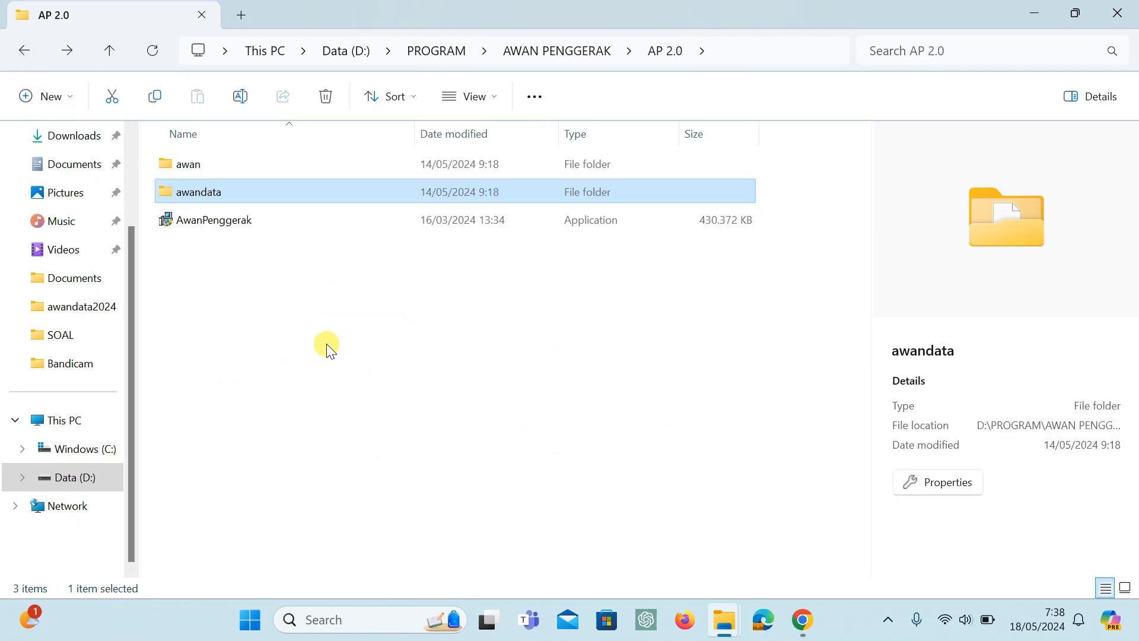
click(218, 223)
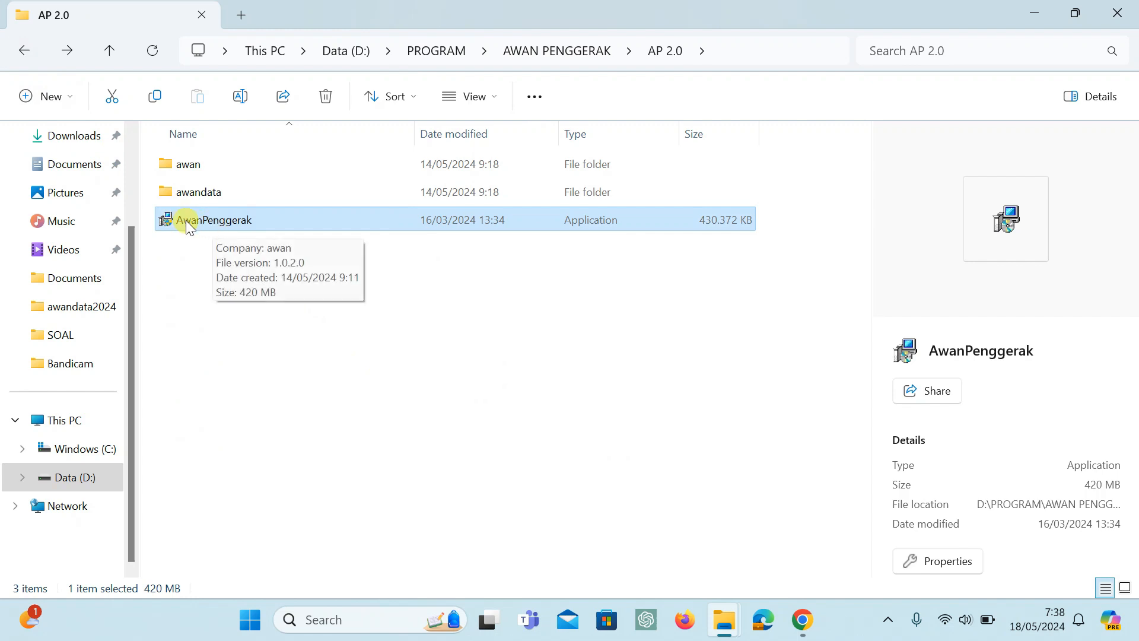
Copy the AwanPenggerak application from D:\PROGRAM\AWAN PENGGERAK\AP 2.0.
click(73, 448)
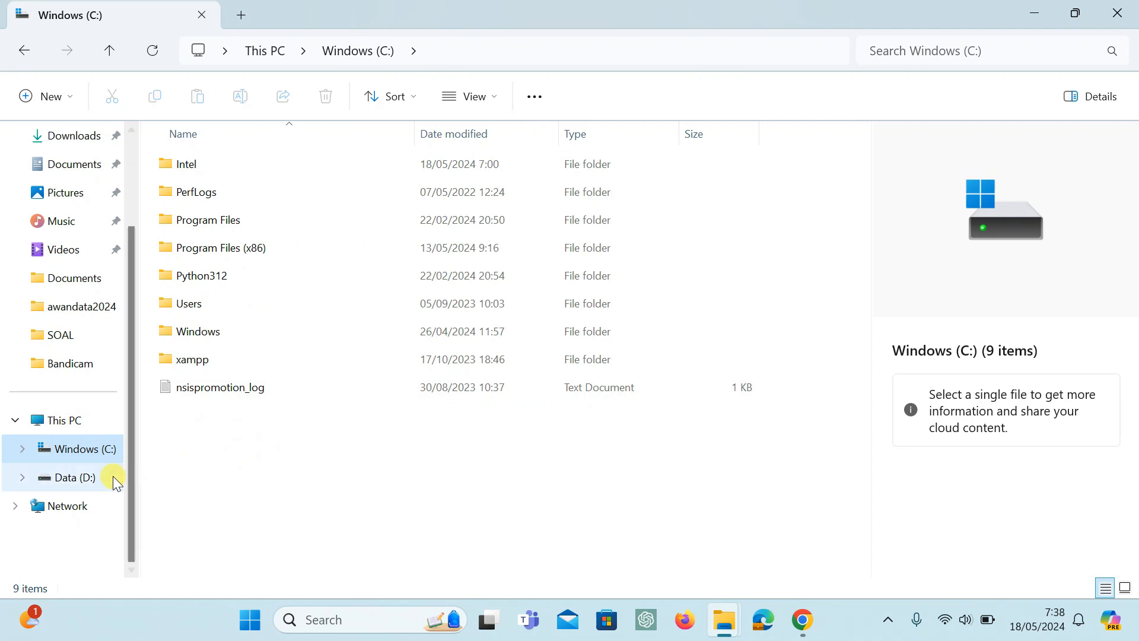
click(72, 477)
double_click(204, 221)
double_click(193, 164)
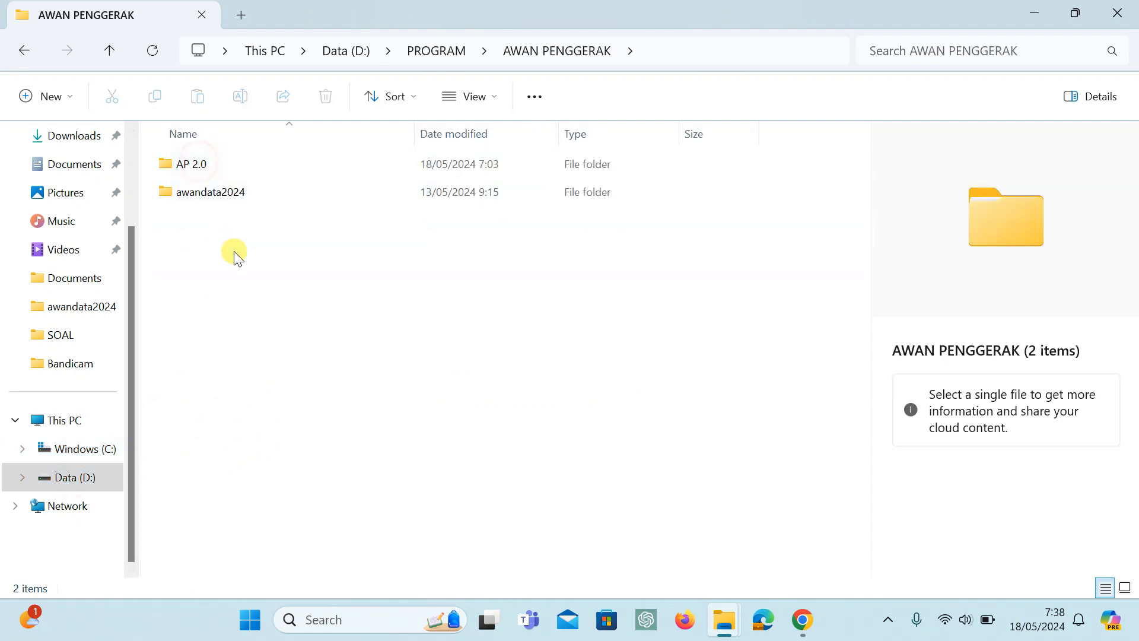
click(202, 168)
double_click(201, 169)
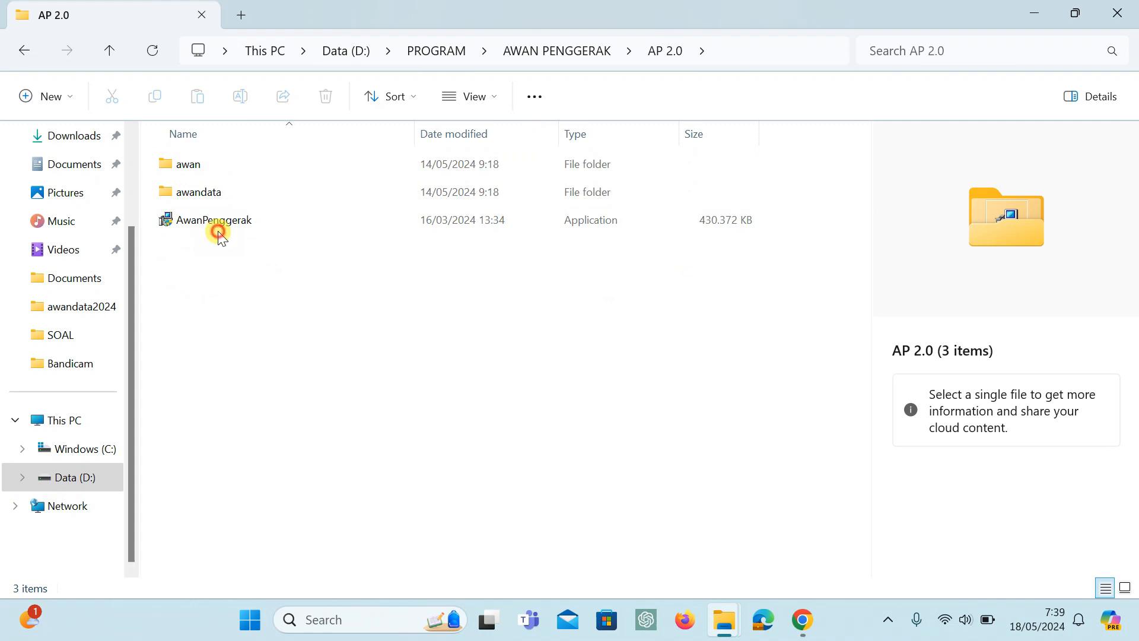
click(217, 223)
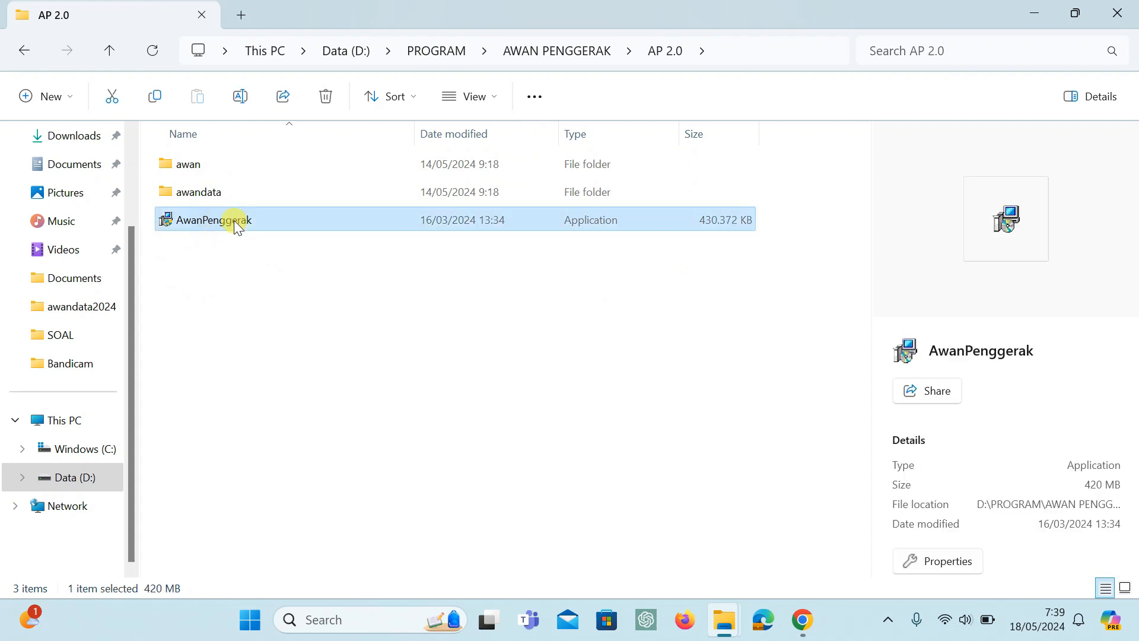
right_click(201, 218)
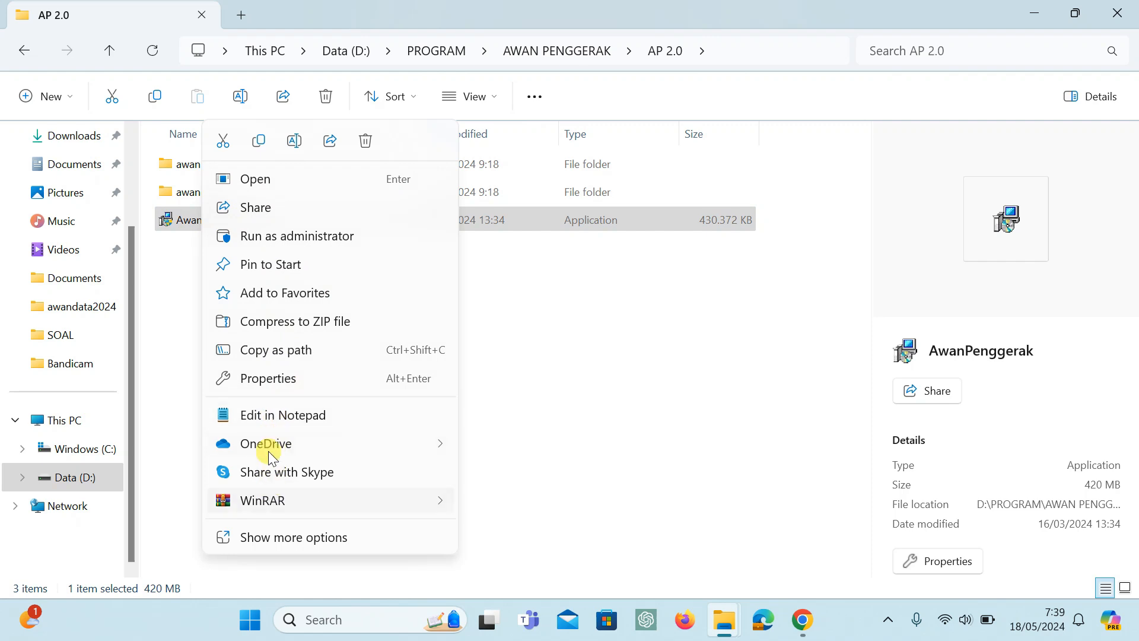
click(284, 536)
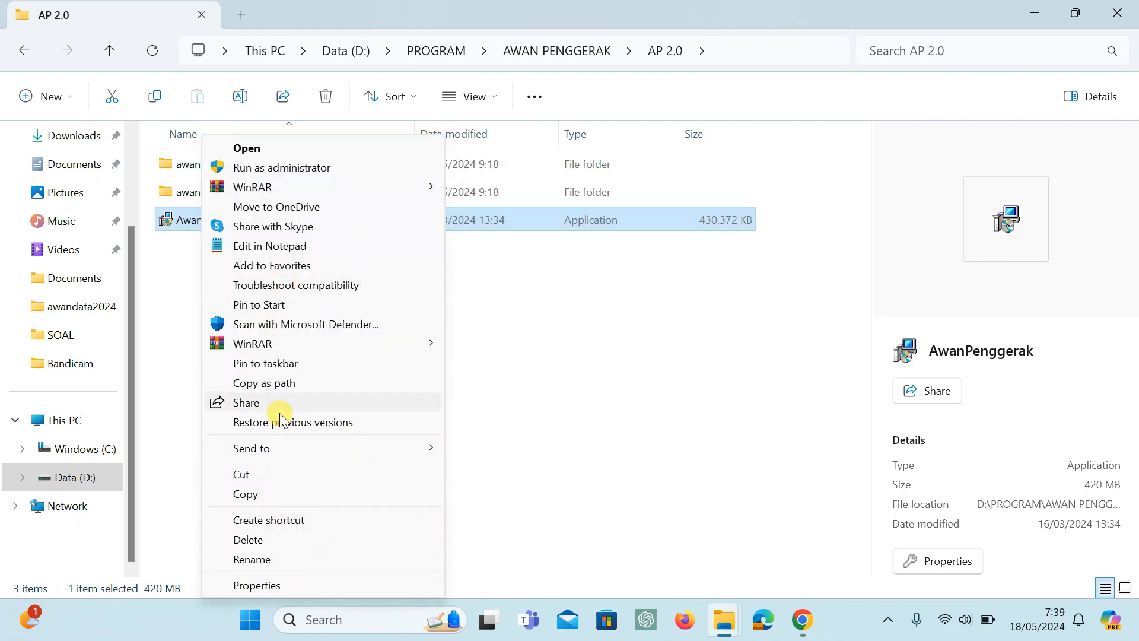
click(257, 496)
Paste the AwanPenggerak application into the root of the Windows (C:) drive, granting administrator permission for the copy.
click(75, 453)
right_click(240, 434)
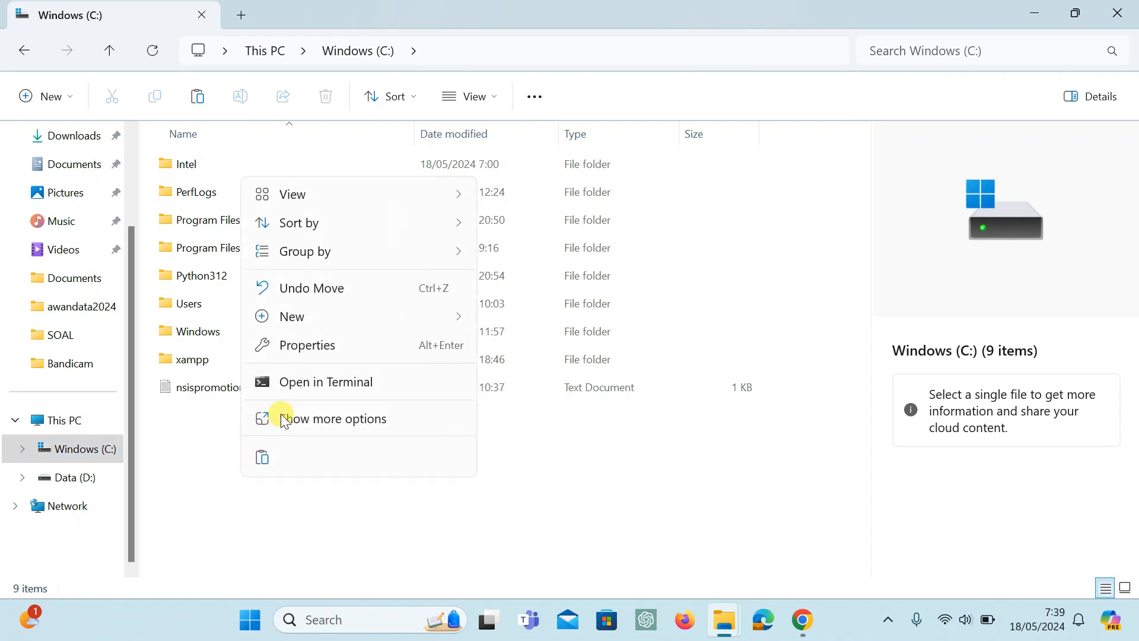
click(326, 414)
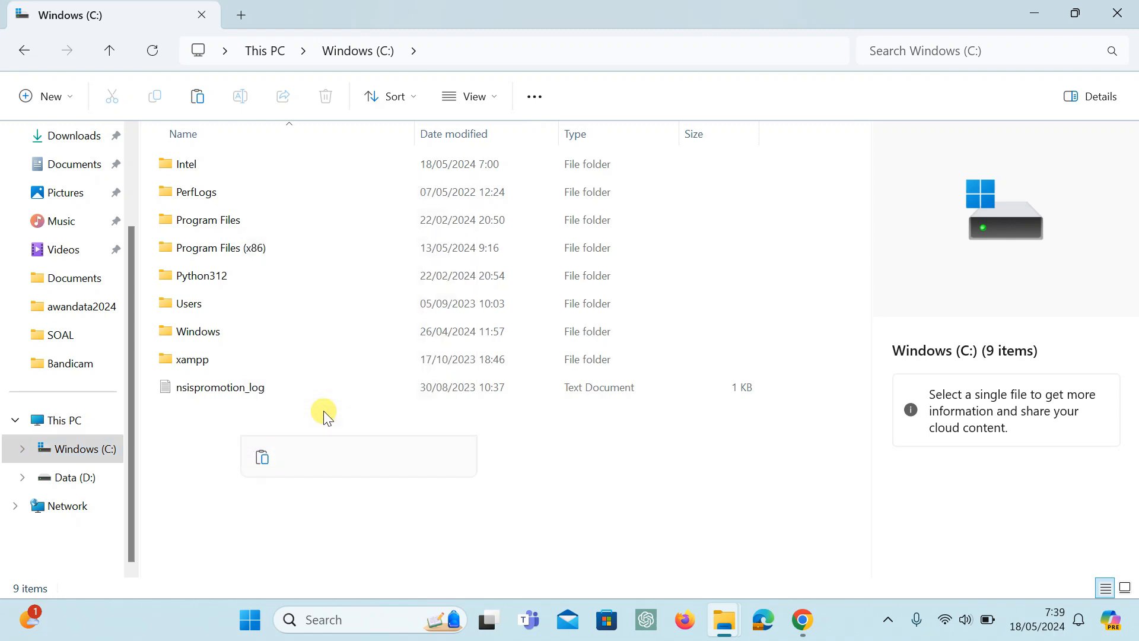
click(279, 285)
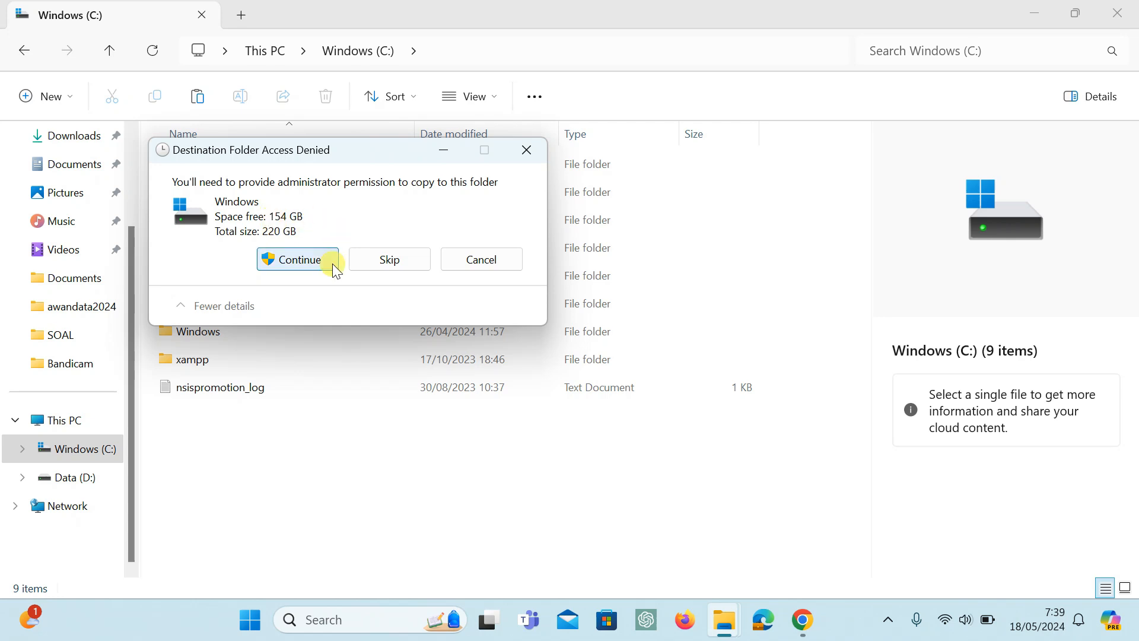
click(312, 267)
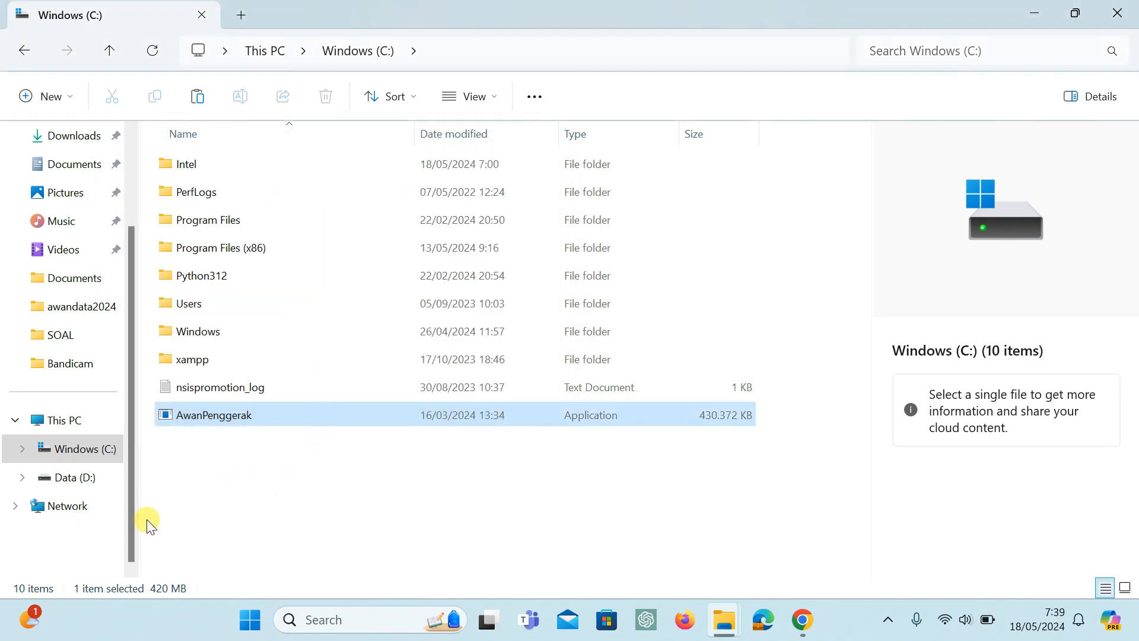
click(186, 465)
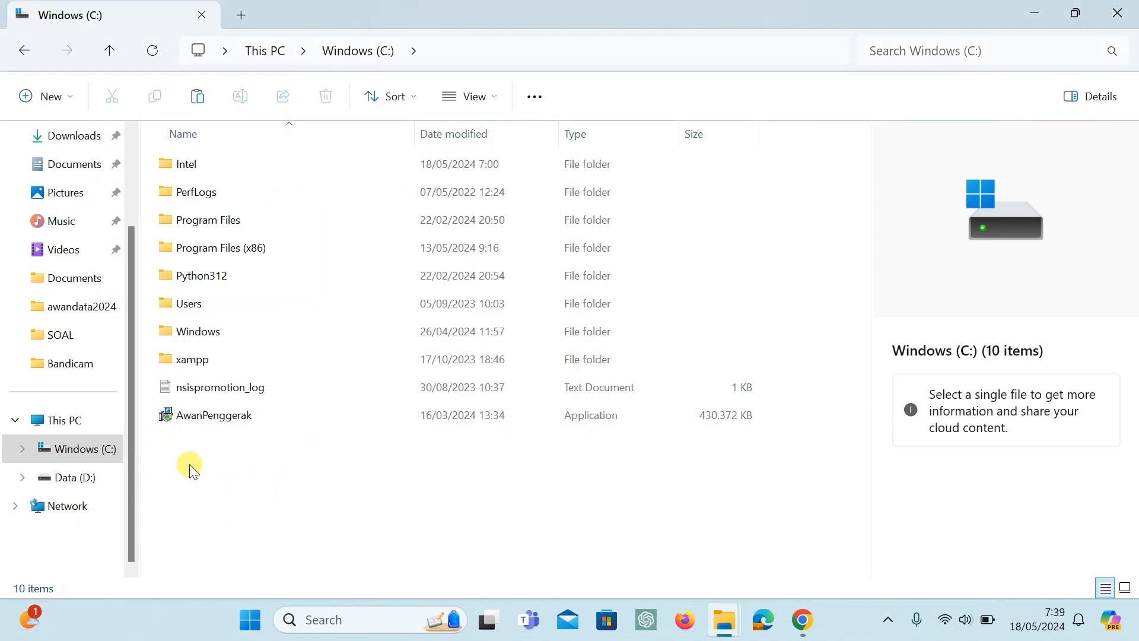
click(223, 418)
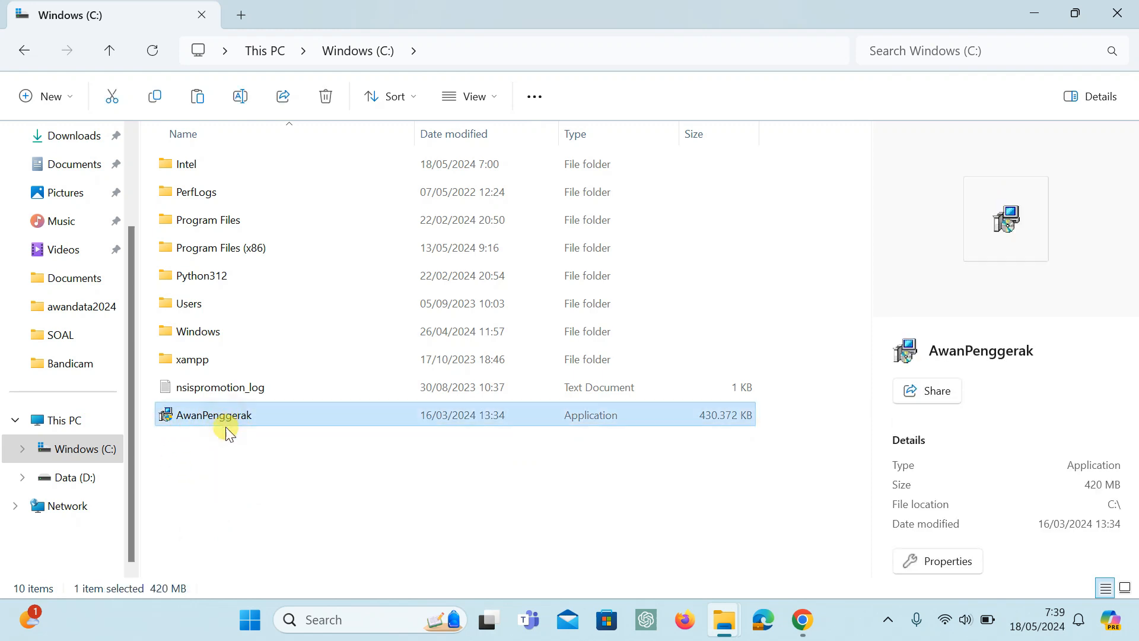
Examine the awandata folder in the root of Data (D:), and review the contents and free space of both drives.
click(93, 476)
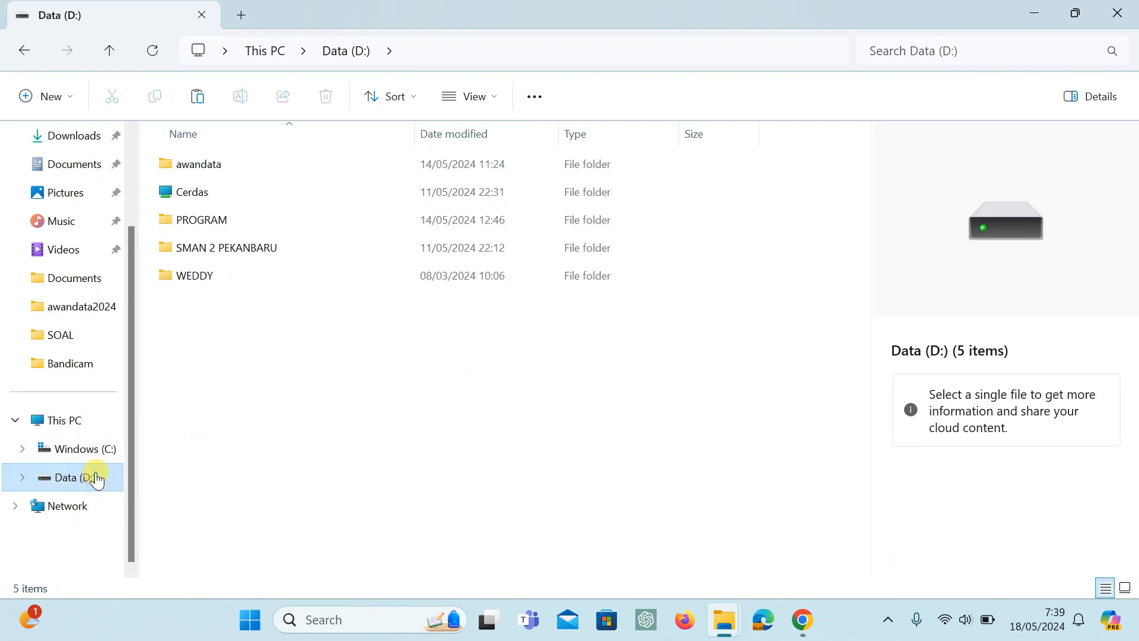
click(209, 173)
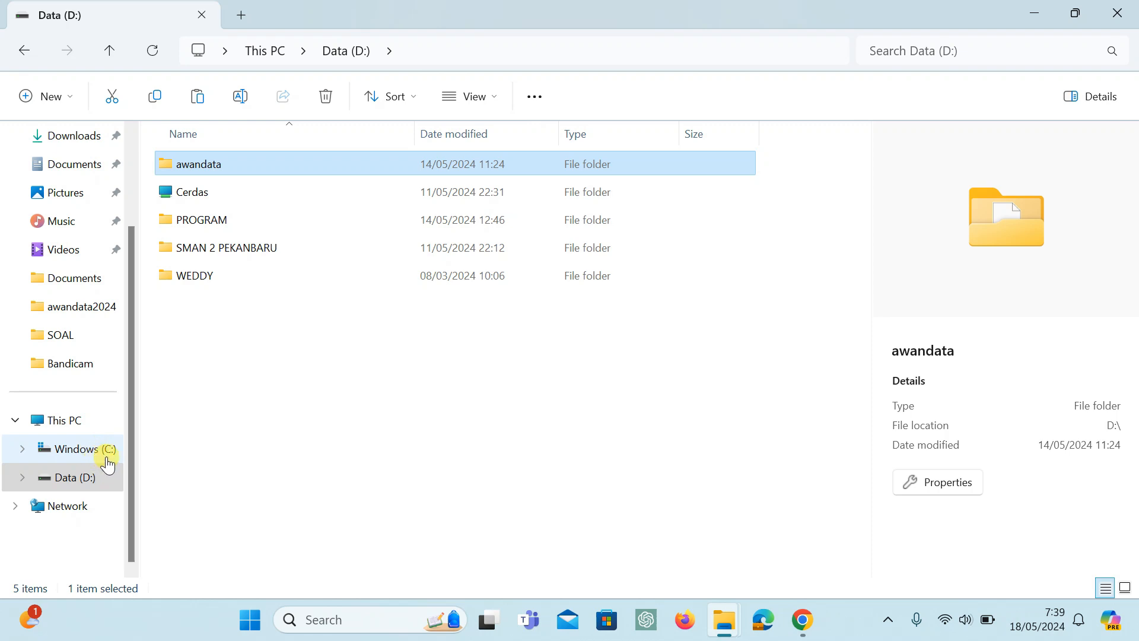
click(64, 420)
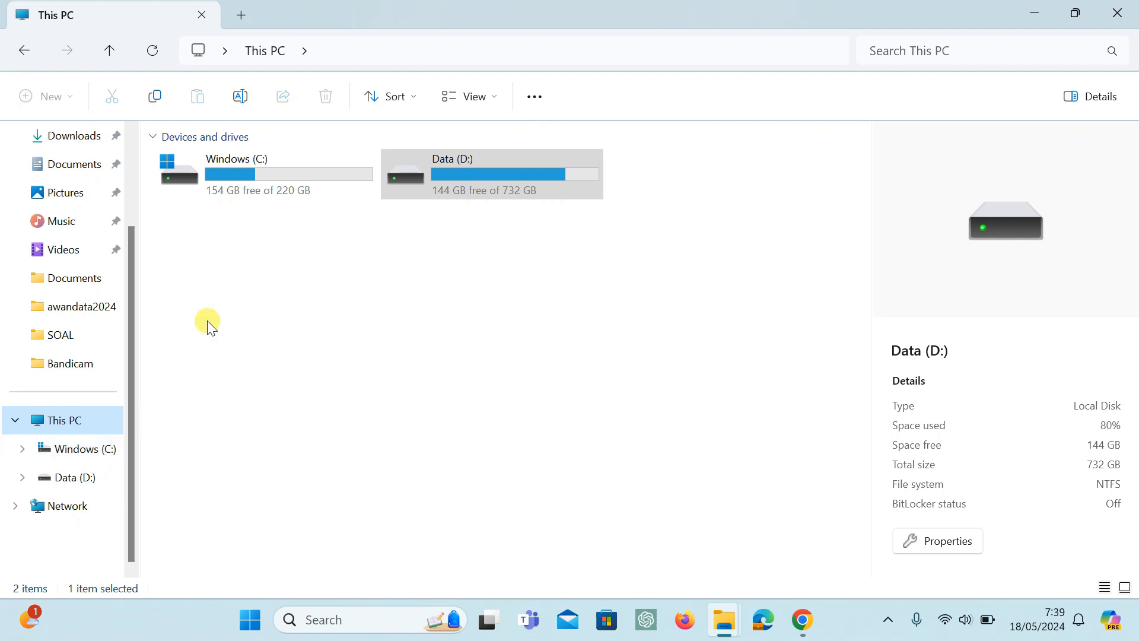
click(70, 475)
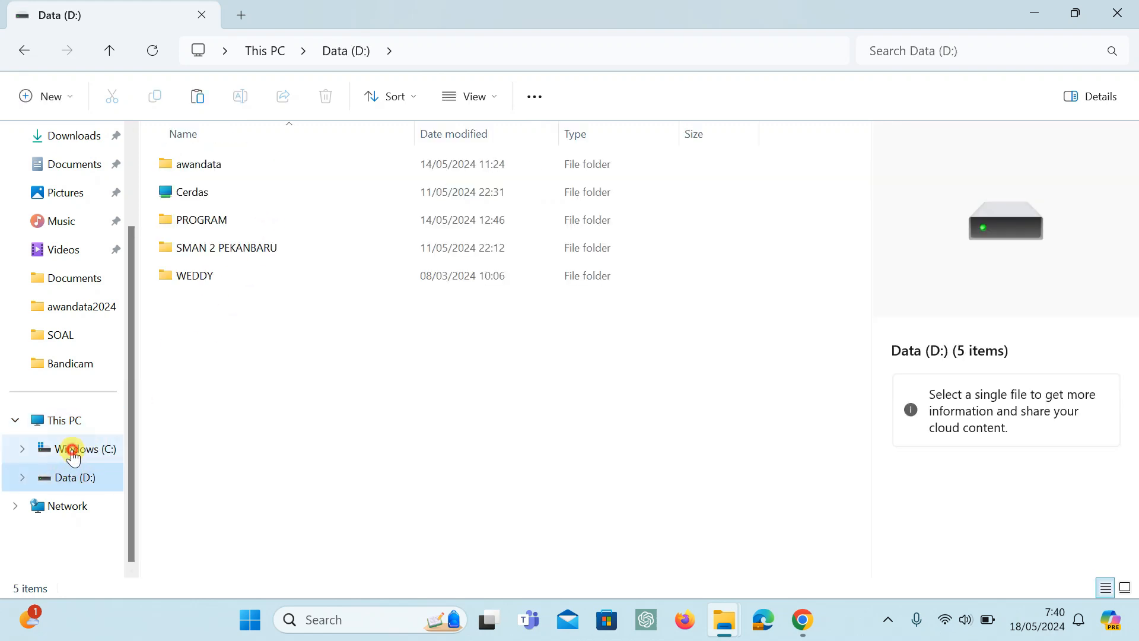
click(70, 448)
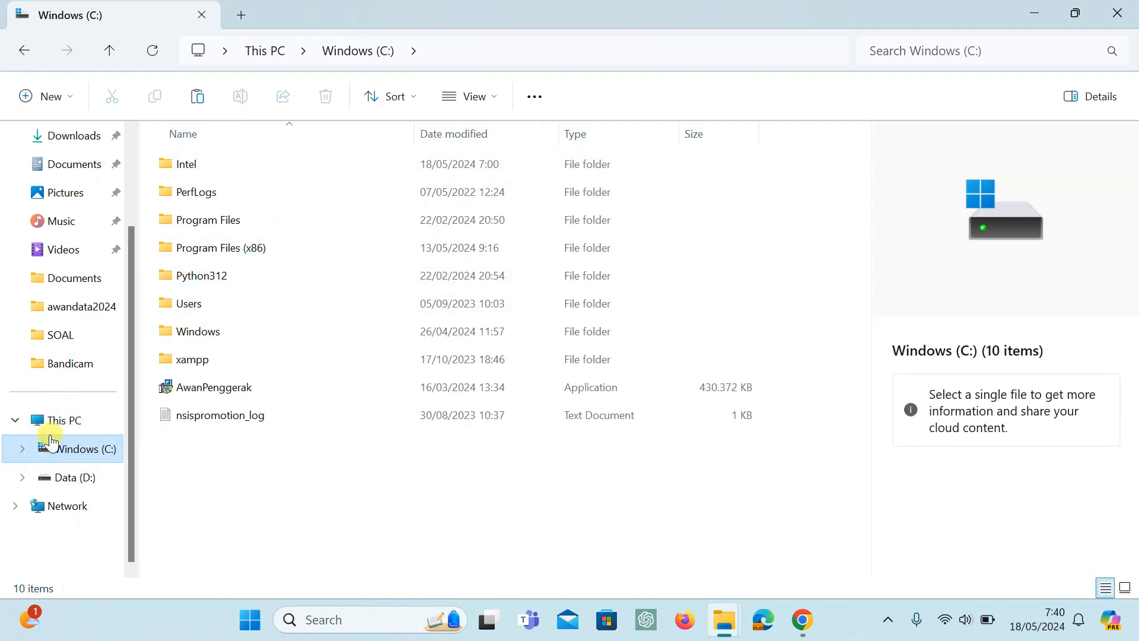
click(88, 475)
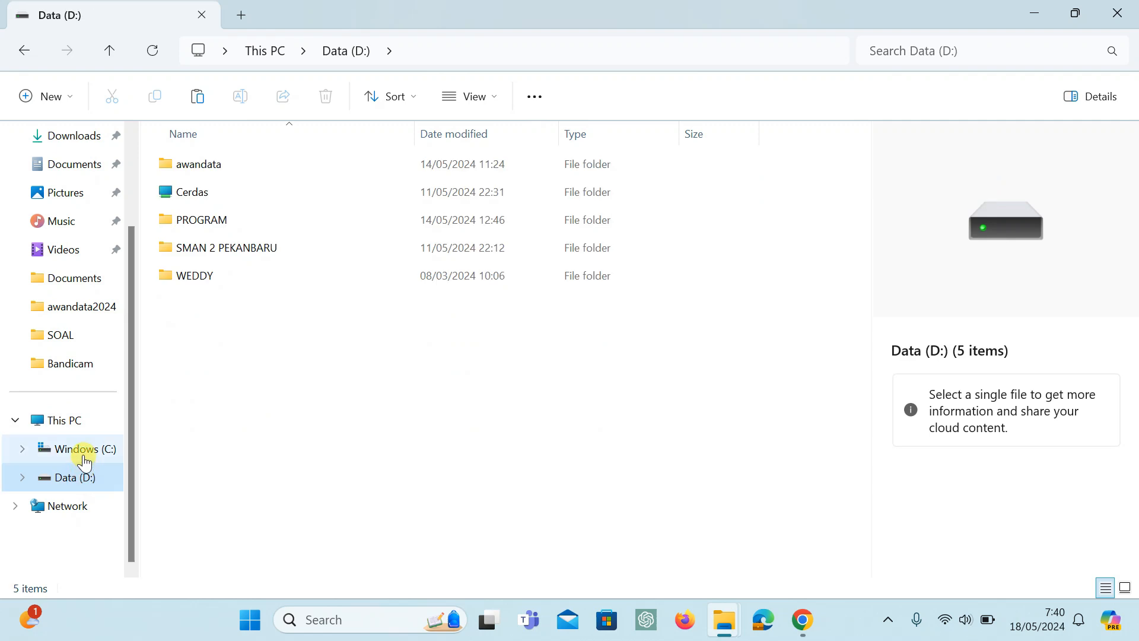
click(70, 421)
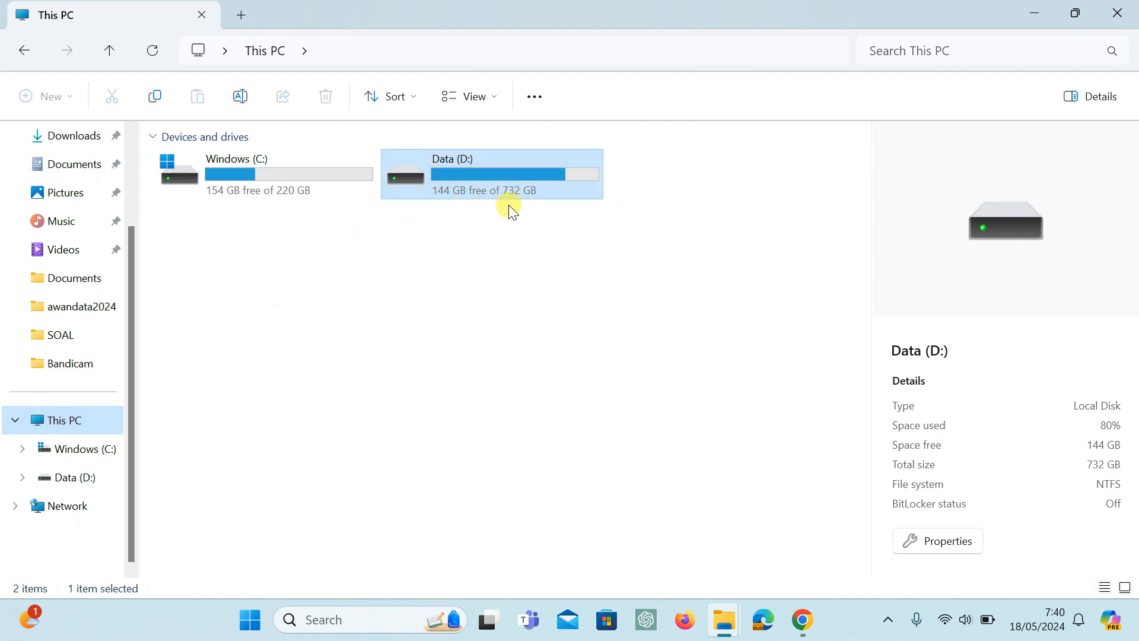
click(89, 479)
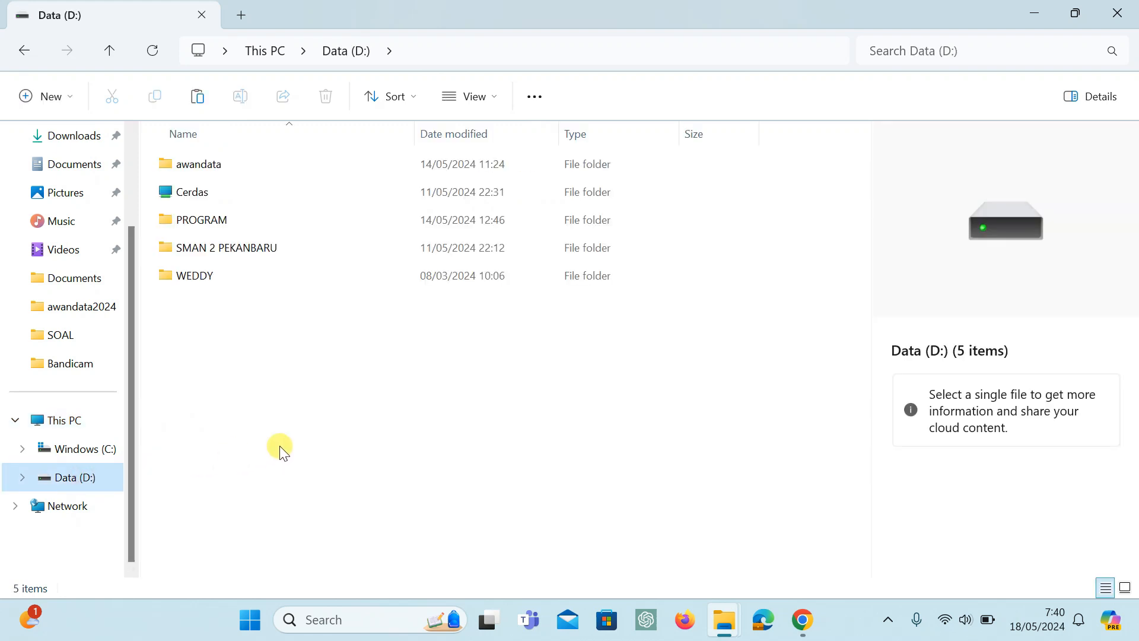
click(71, 457)
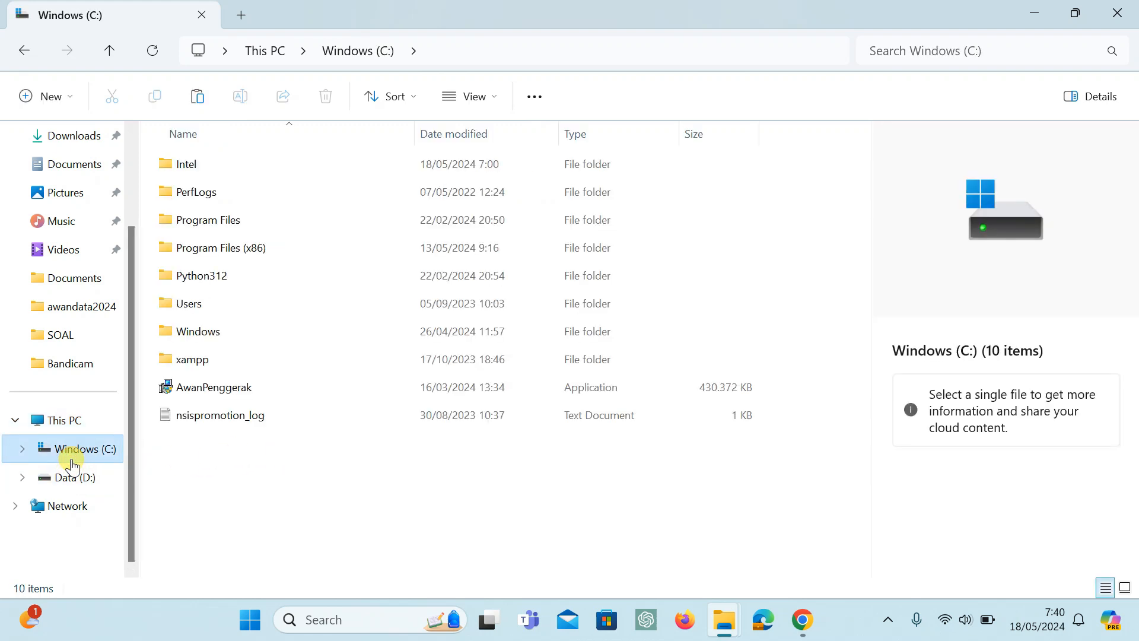
click(55, 422)
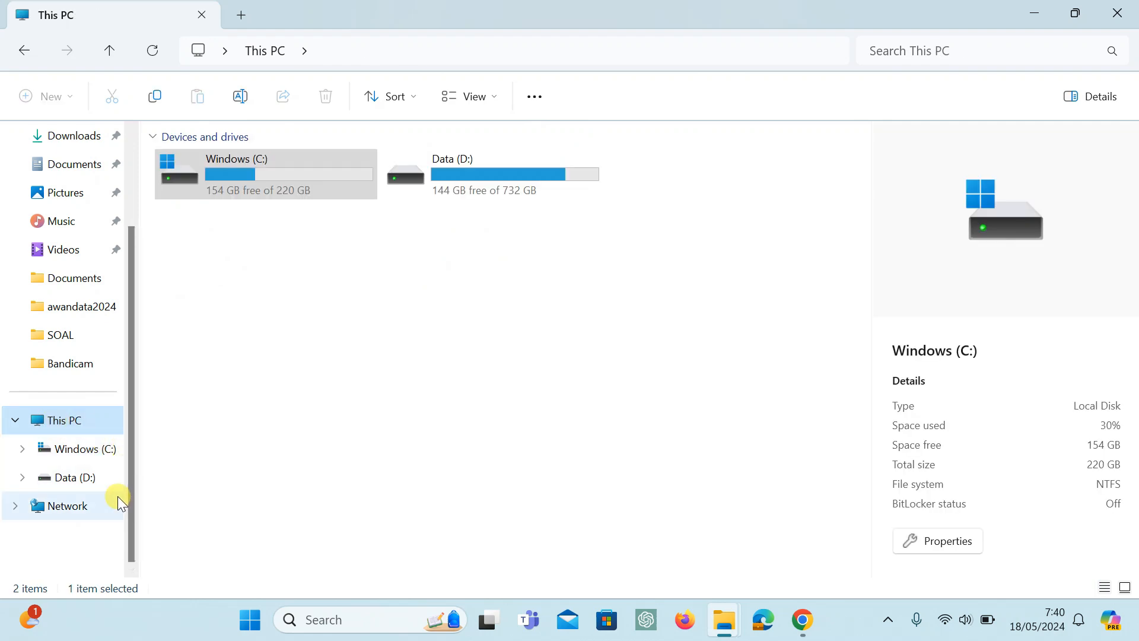
Compare the awandata folder in the root of Data (D:) with the one in D:\PROGRAM\AWAN PENGGERAK\AP 2.0.
click(95, 479)
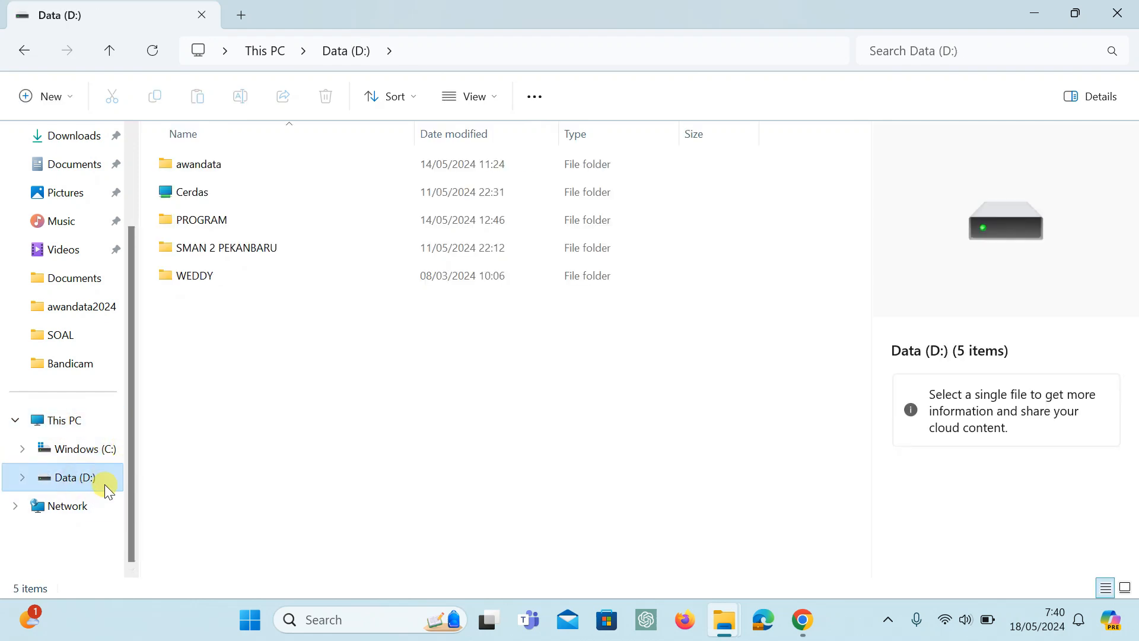
click(211, 164)
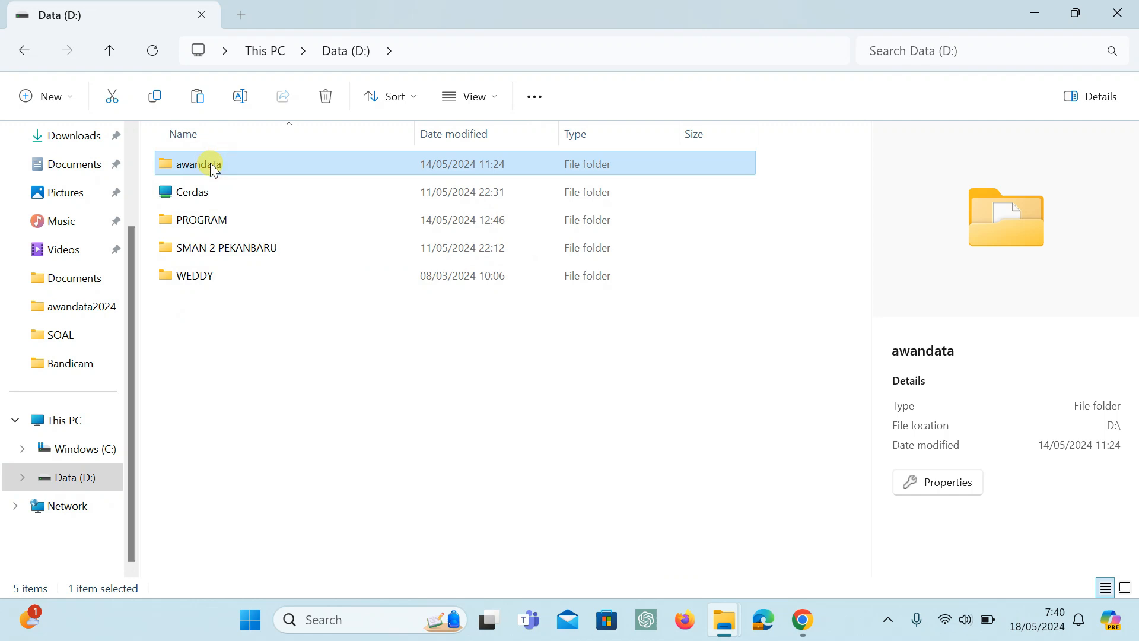
click(211, 164)
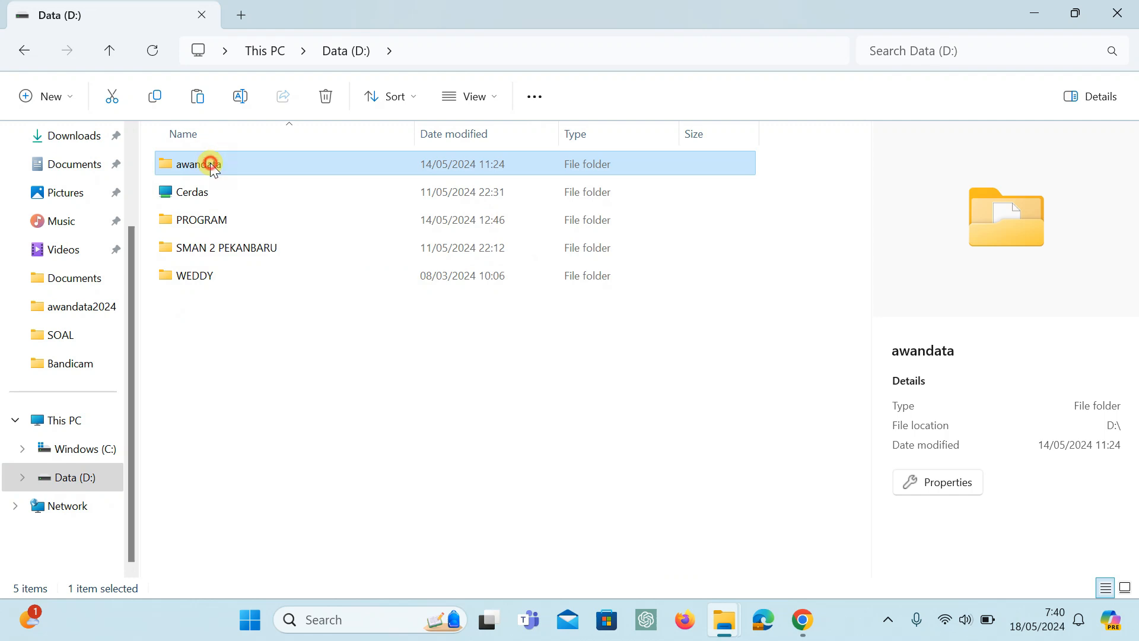
click(237, 350)
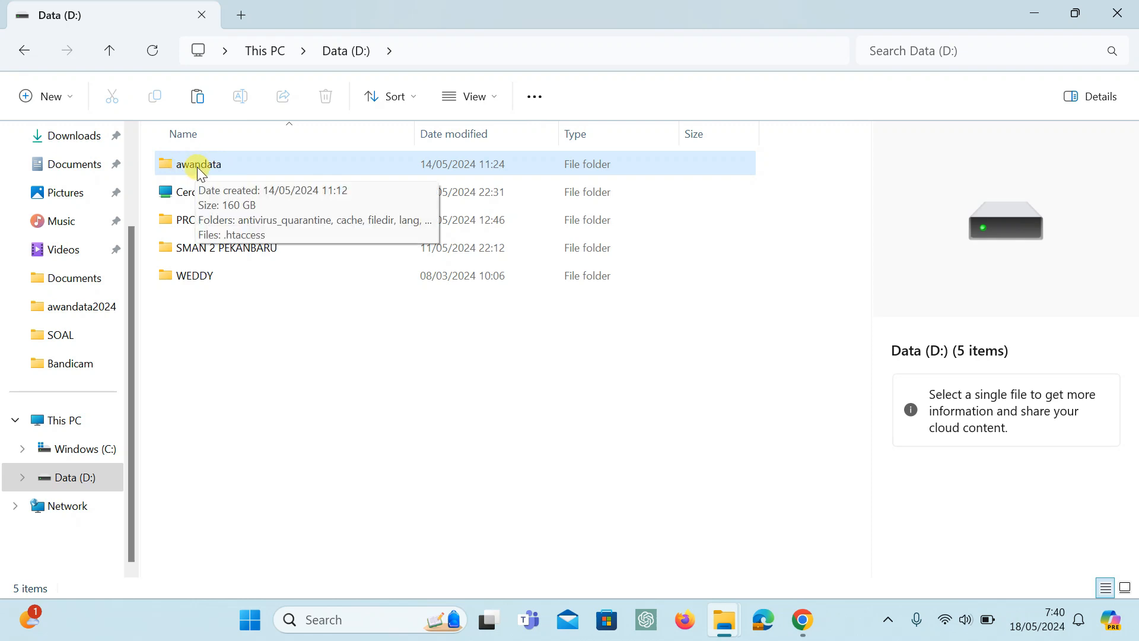
click(196, 166)
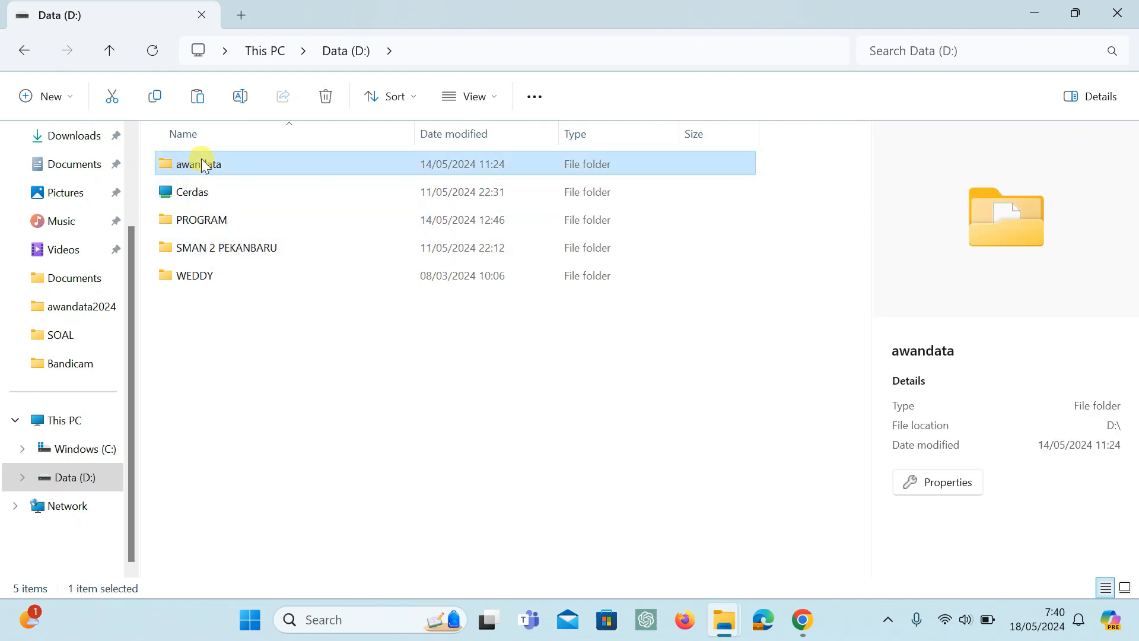
double_click(193, 216)
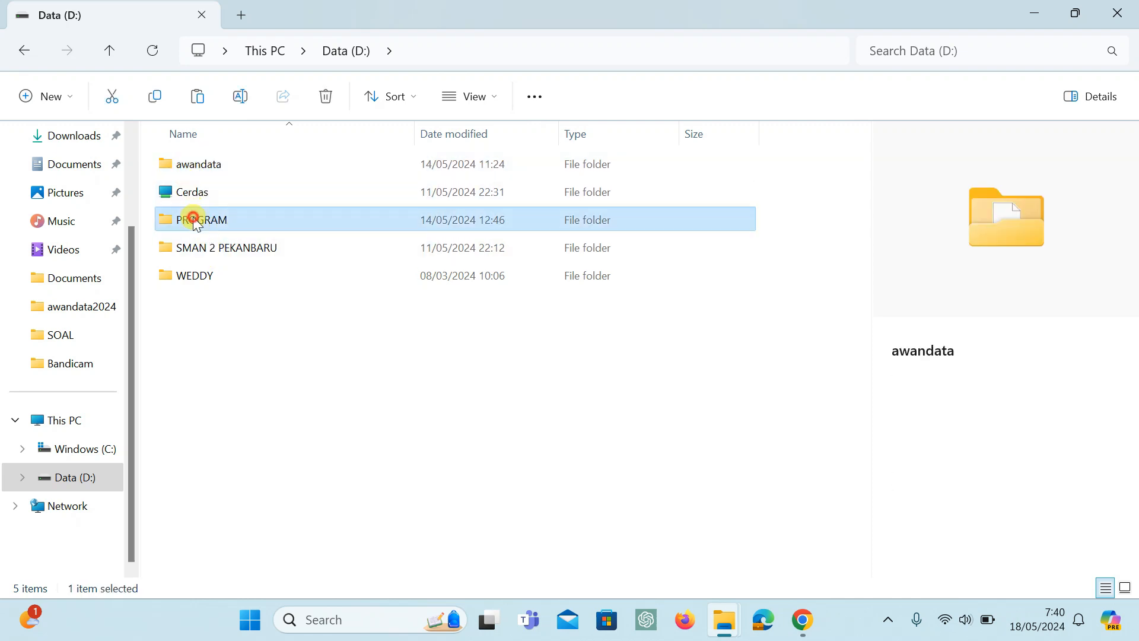
double_click(196, 164)
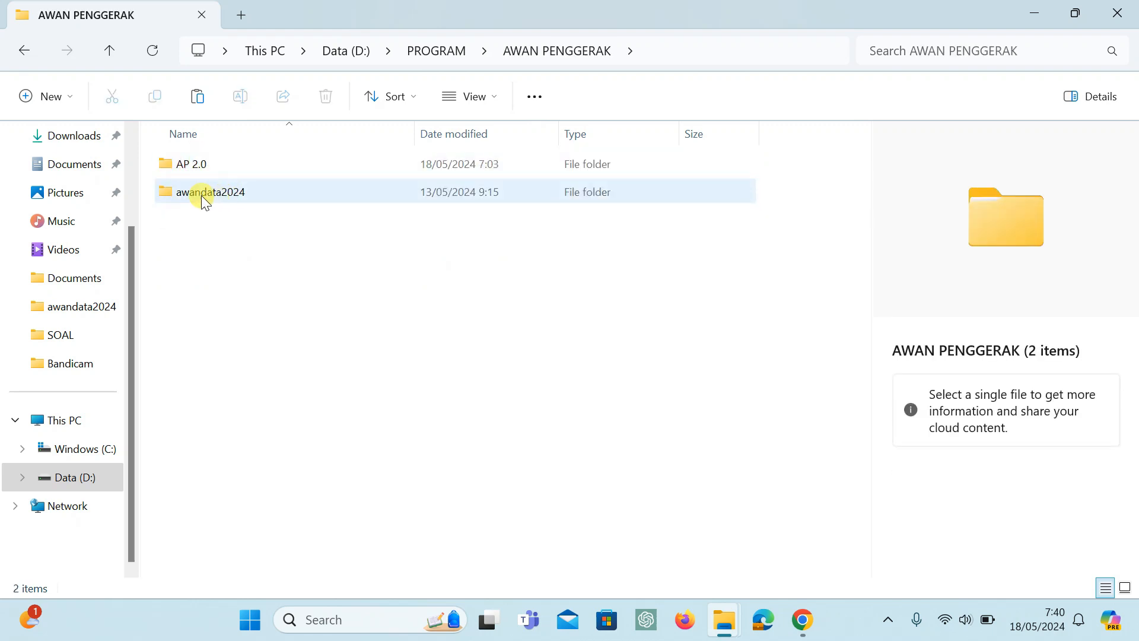
double_click(187, 165)
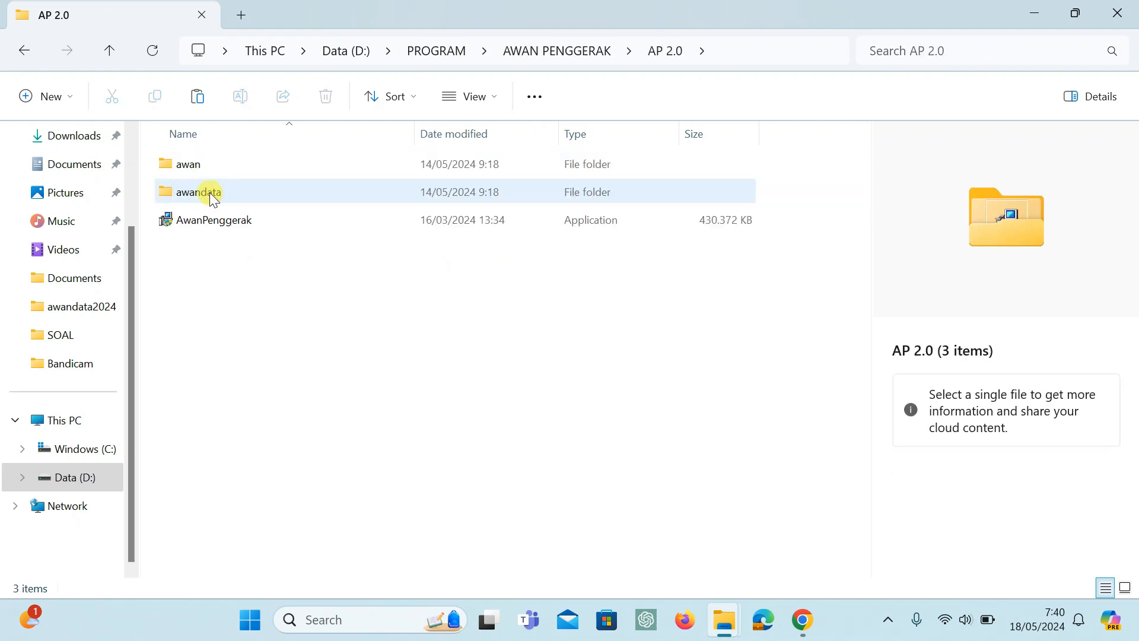
double_click(224, 192)
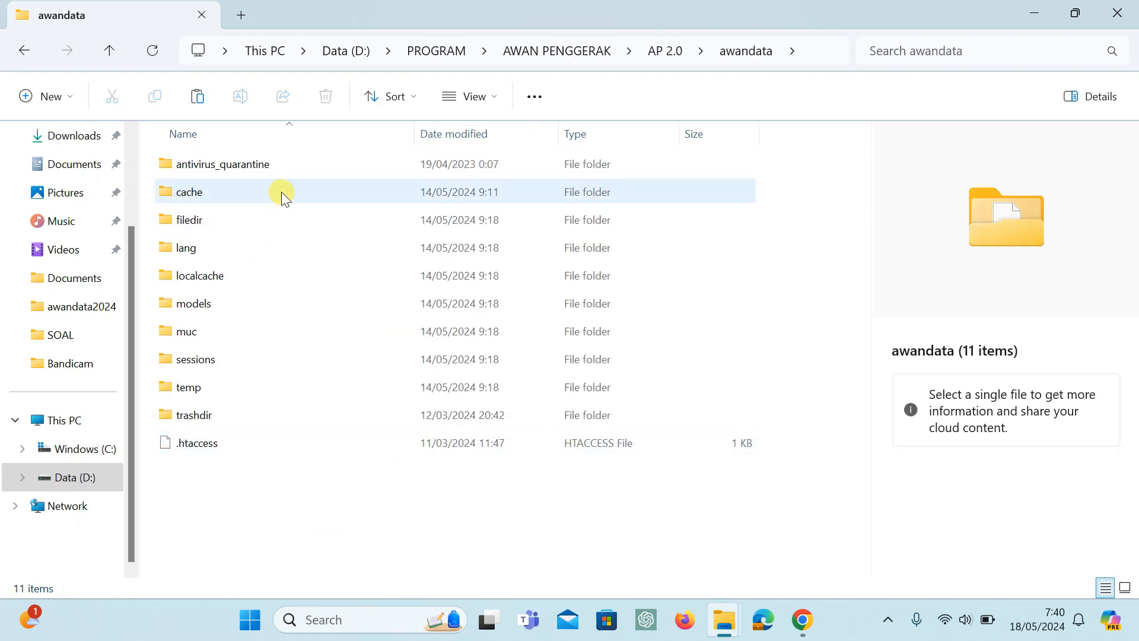
Return to the root of Data (D:) and look through the contents of its awandata folder.
click(58, 479)
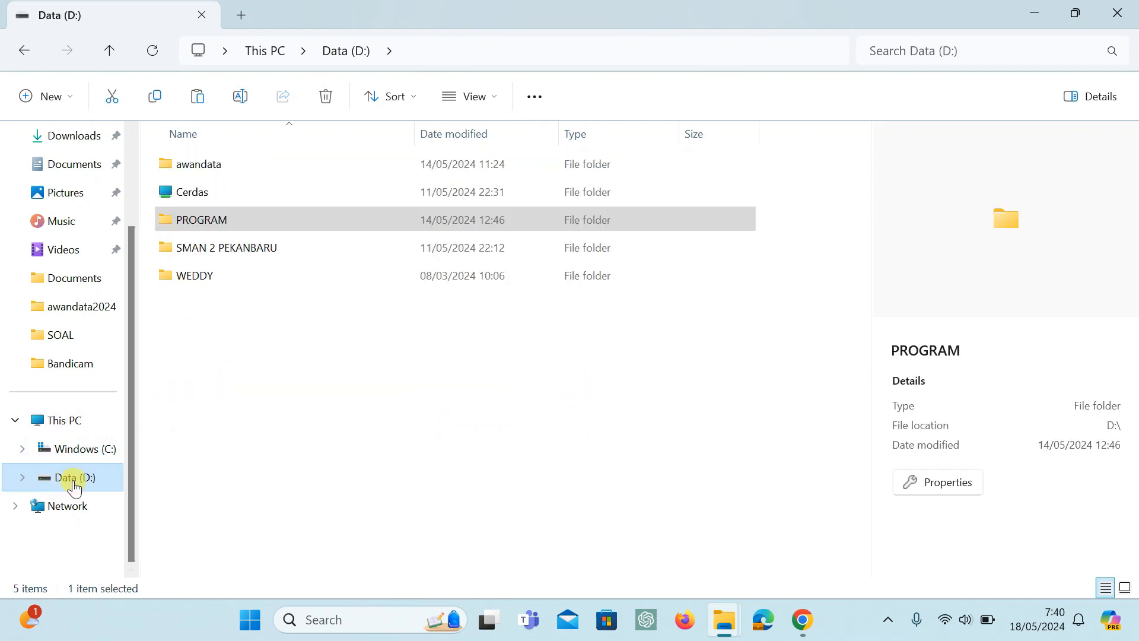
click(213, 165)
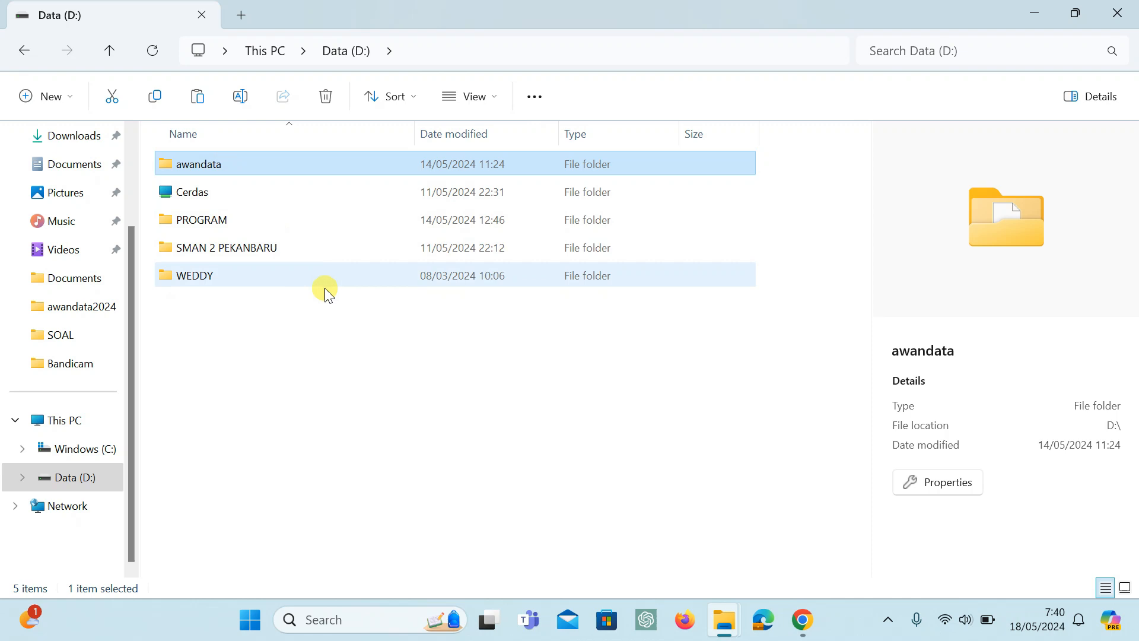
click(70, 477)
mouse_move(200, 171)
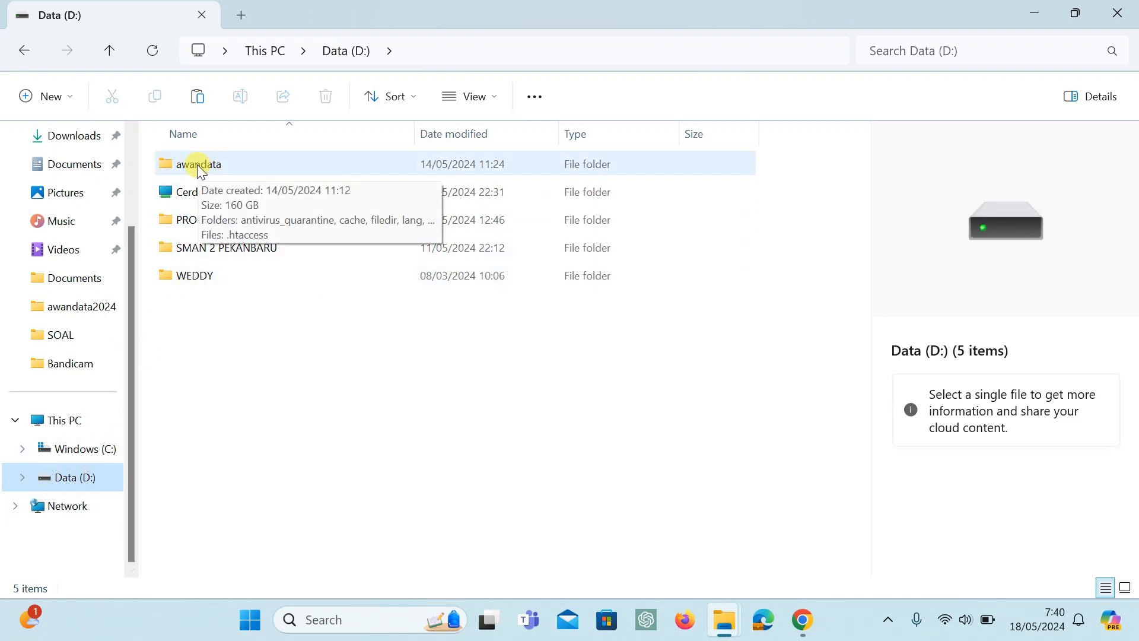
double_click(204, 171)
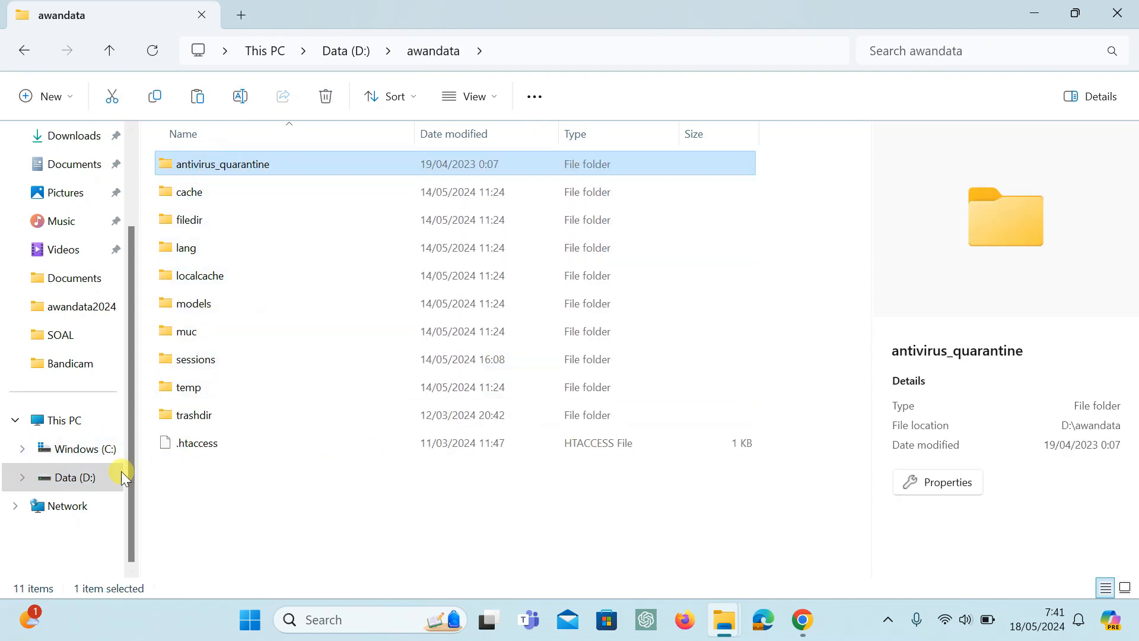
click(73, 478)
Run the AwanPenggerak application from the root of Windows (C:) as administrator and allow it to make changes.
click(74, 445)
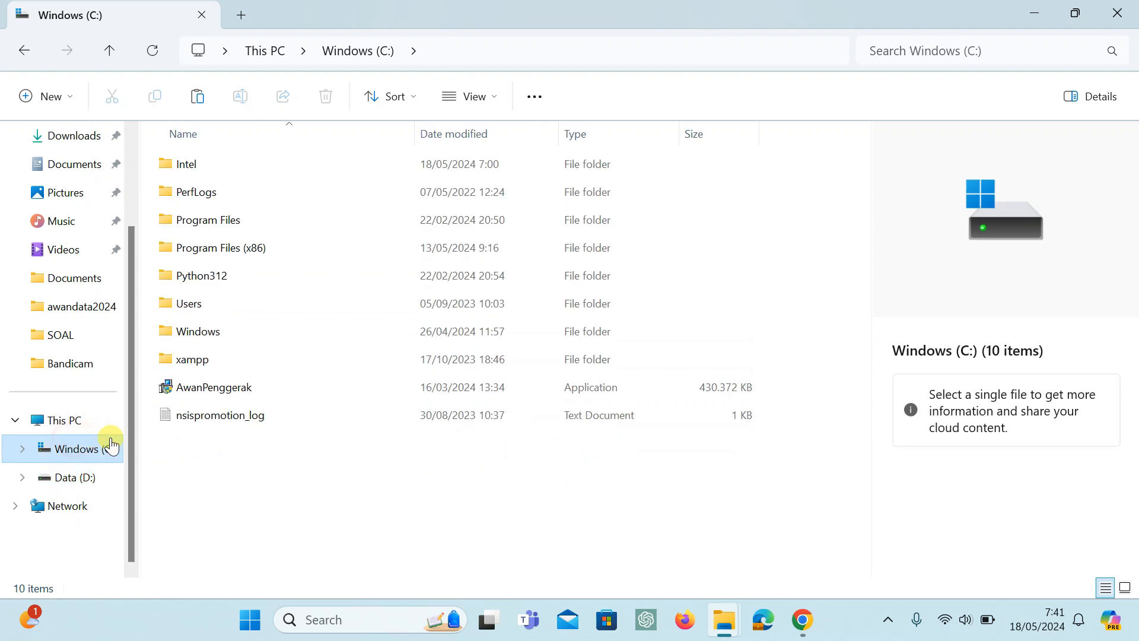
click(227, 396)
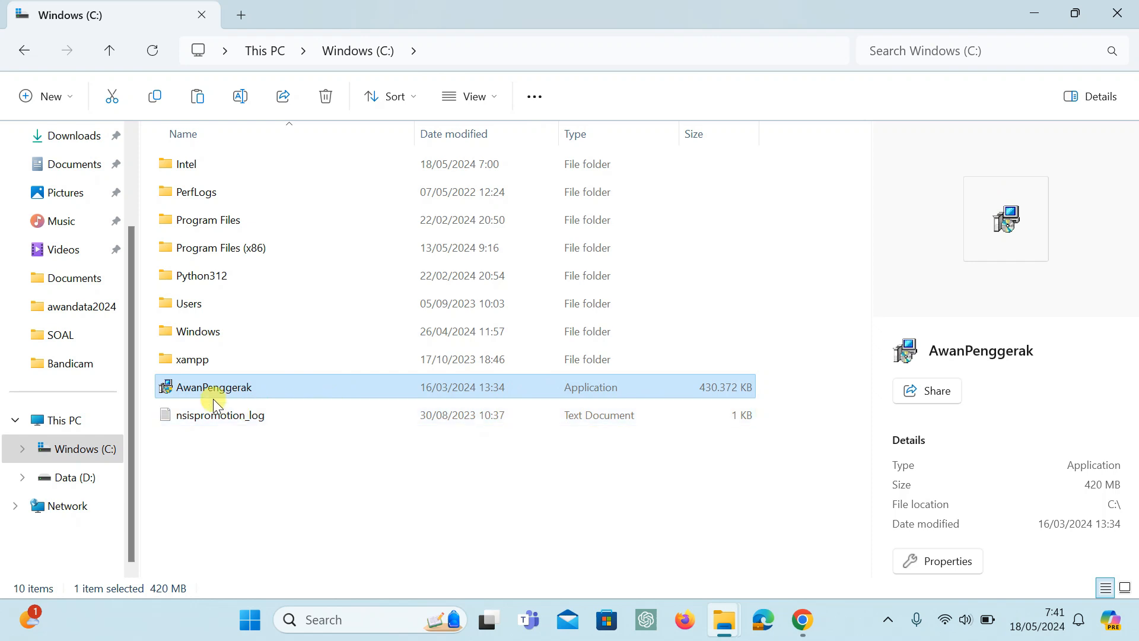
right_click(214, 391)
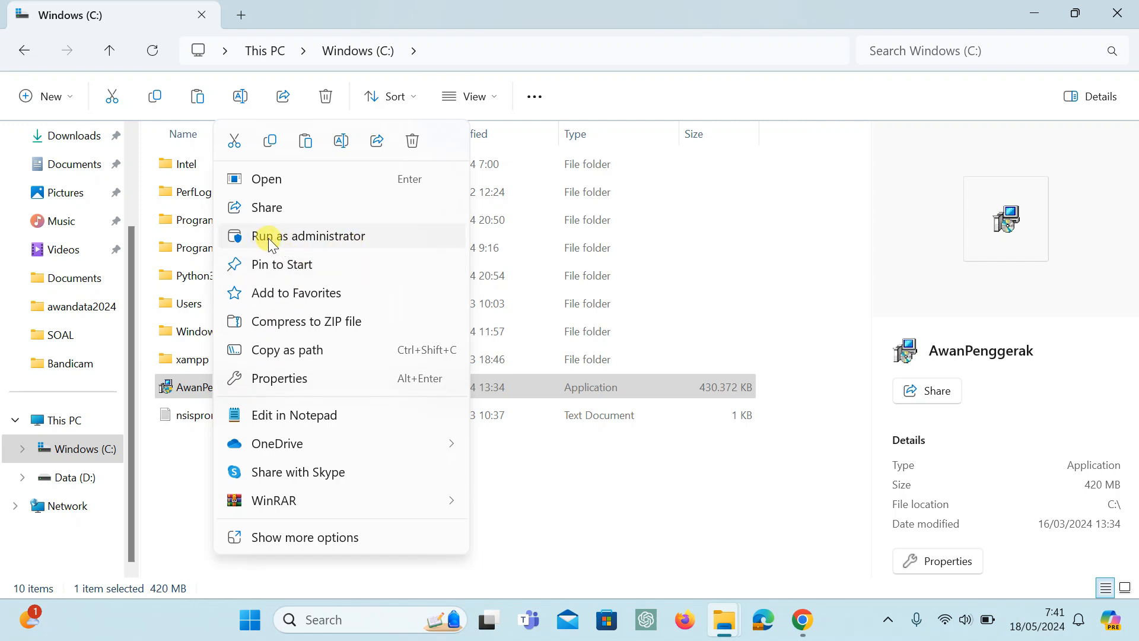
right_click(202, 387)
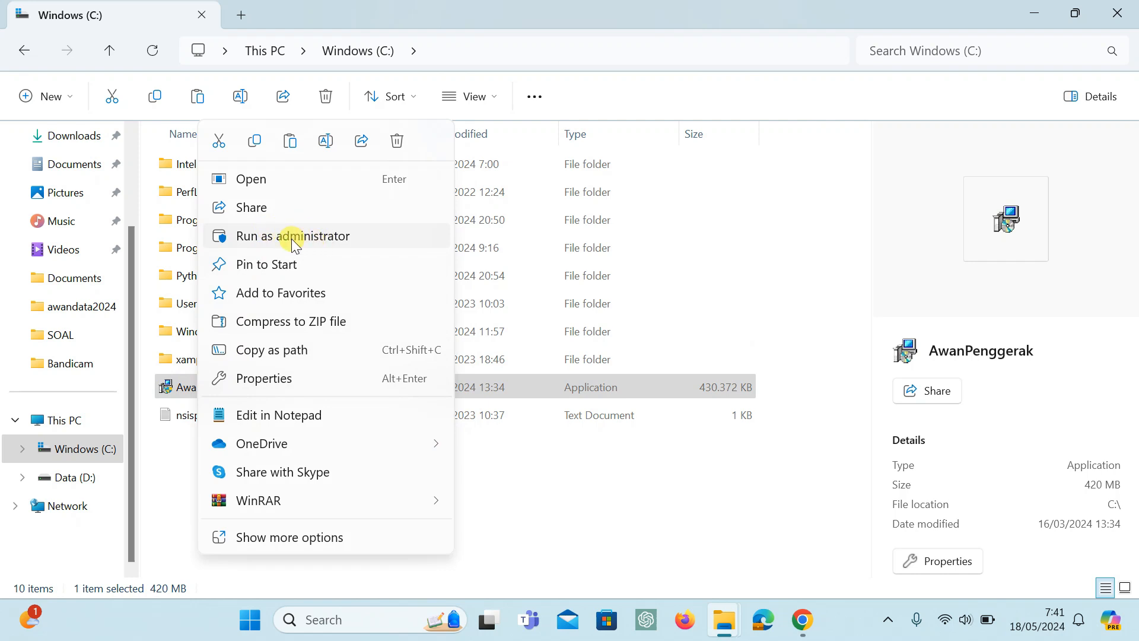
click(304, 238)
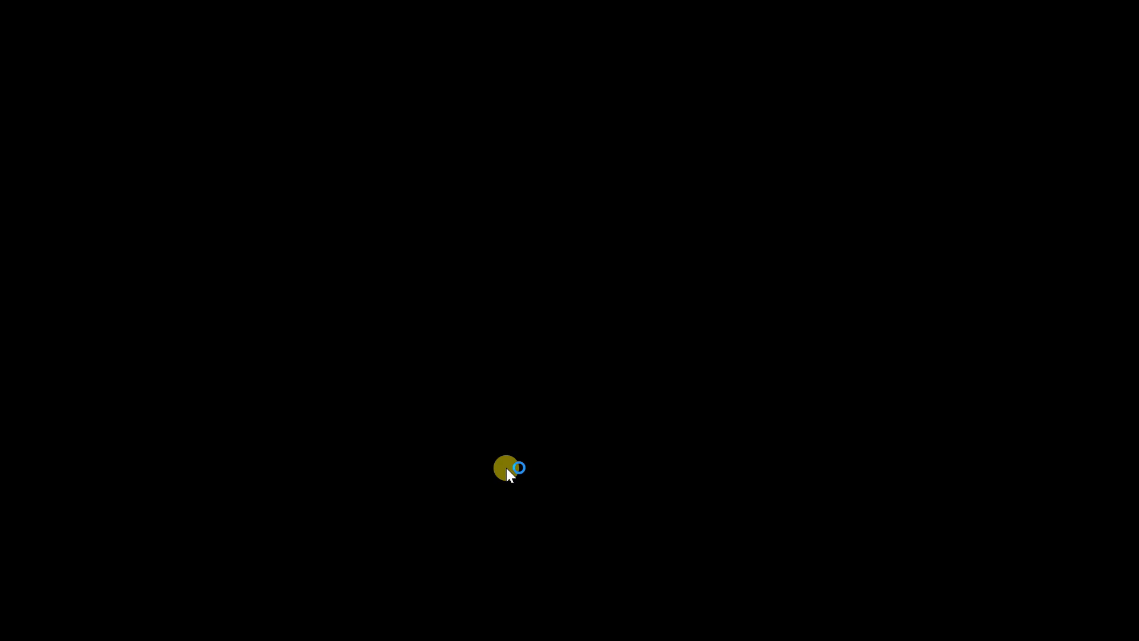
click(507, 467)
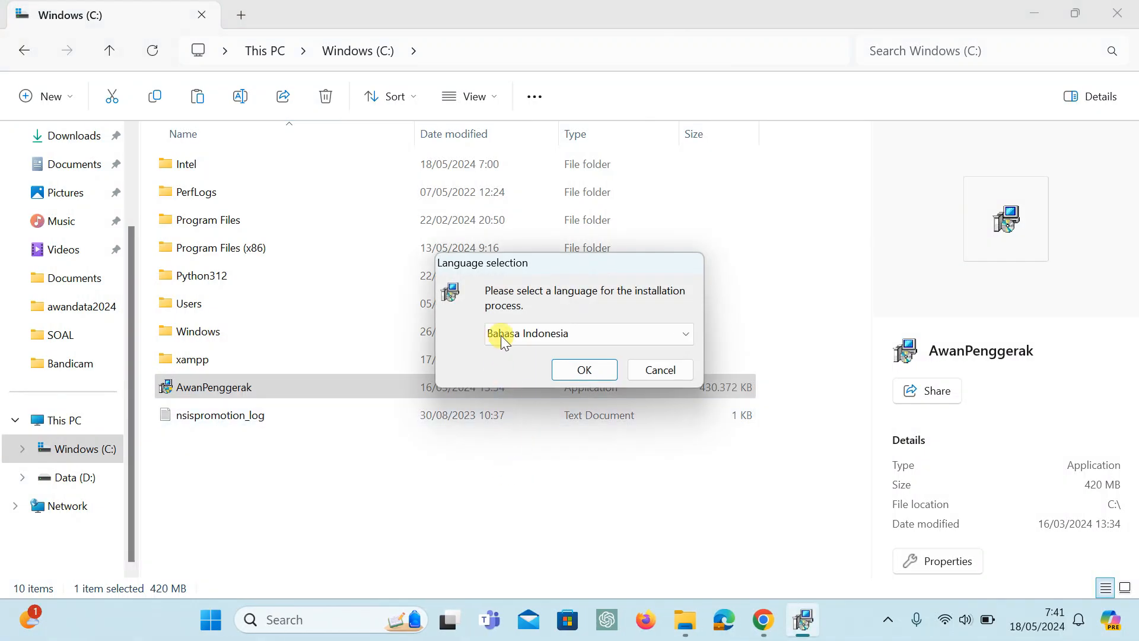
Choose Bahasa Indonesia as the installation language and confirm it.
click(533, 342)
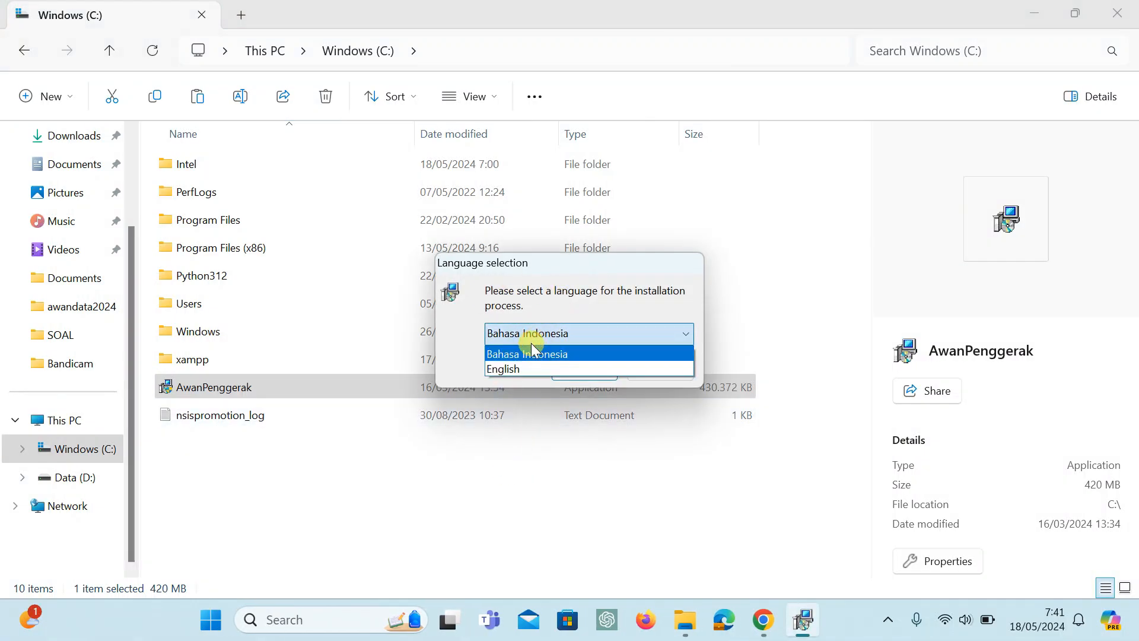
click(522, 354)
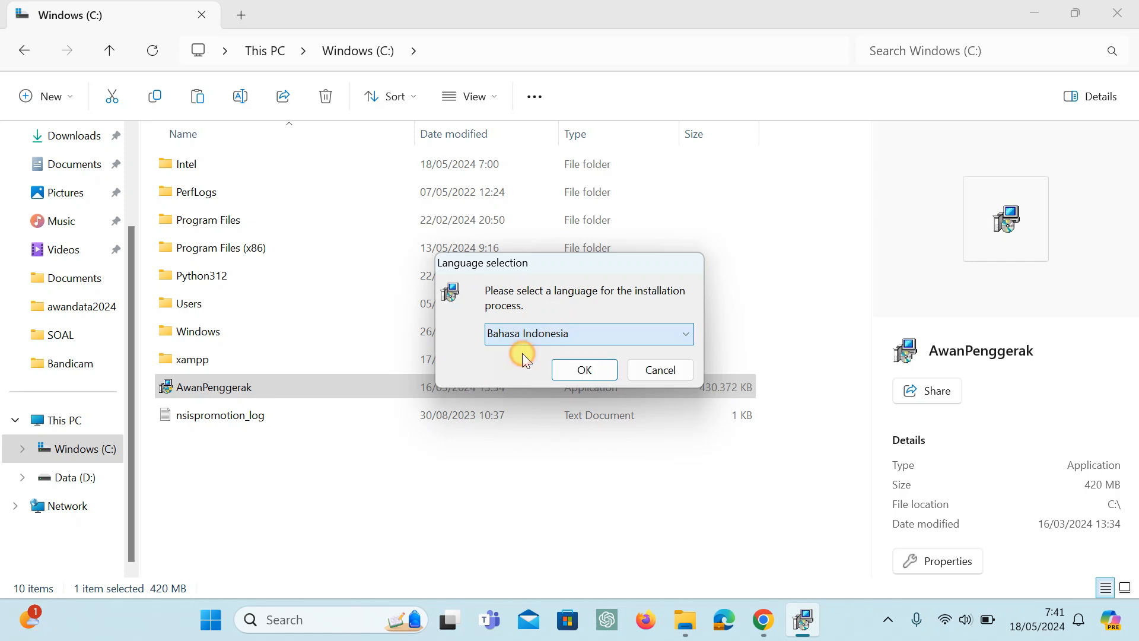
click(578, 370)
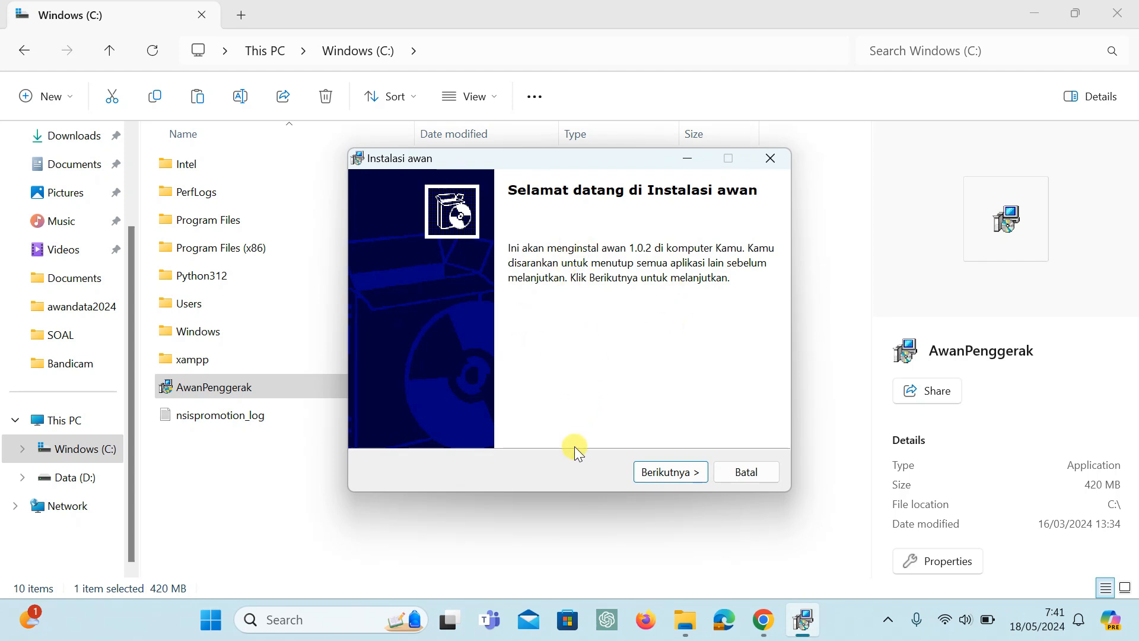
Continue past the welcome page and set the installation's destination folder to C:\awan\.
click(650, 473)
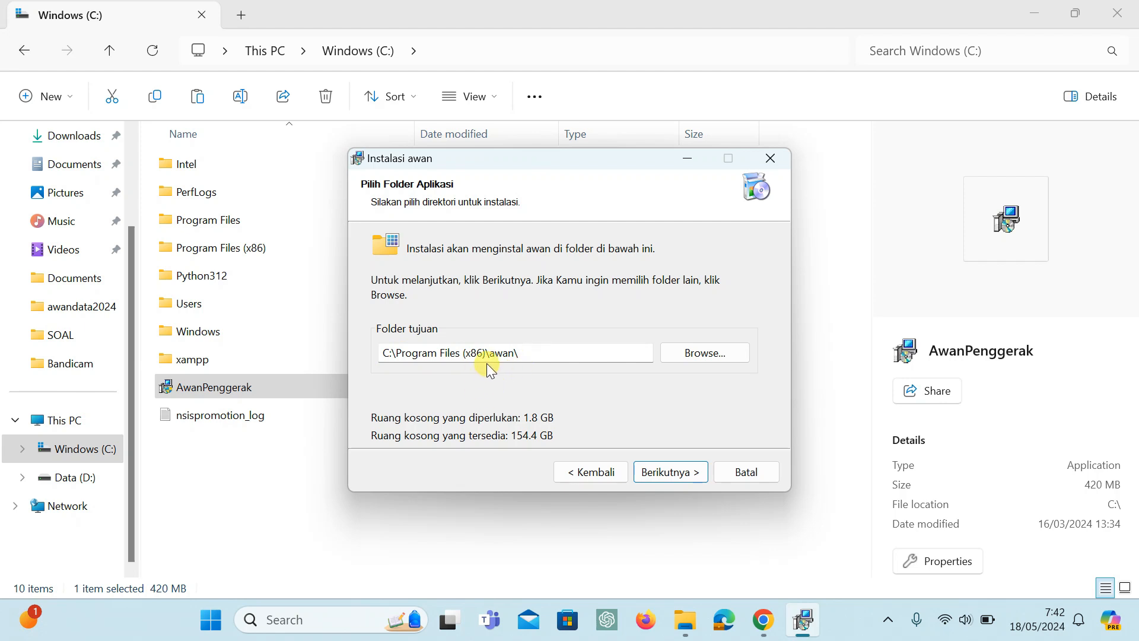
drag(490, 354, 398, 365)
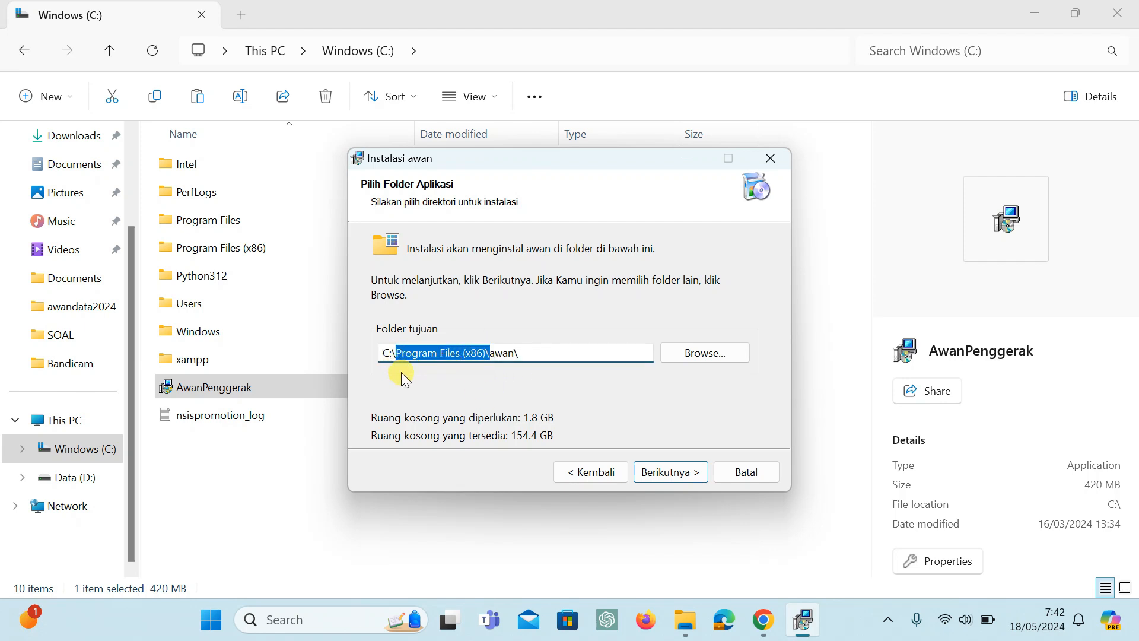
key(BackSpace)
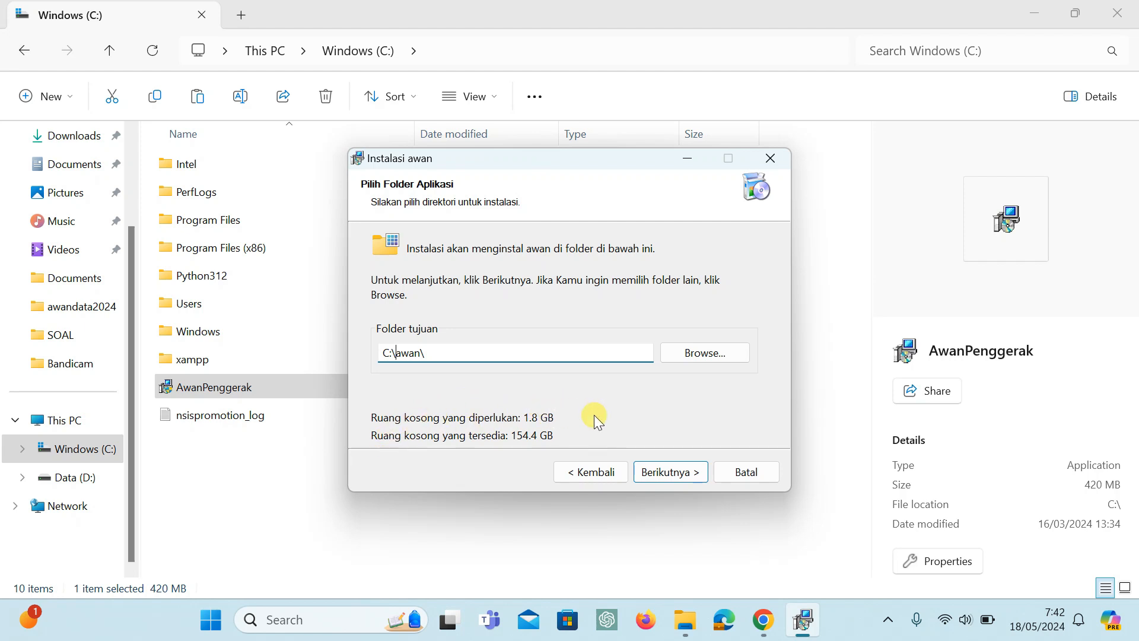
Install awan with the desktop icon option enabled, and finish the installer without launching awan.
click(674, 474)
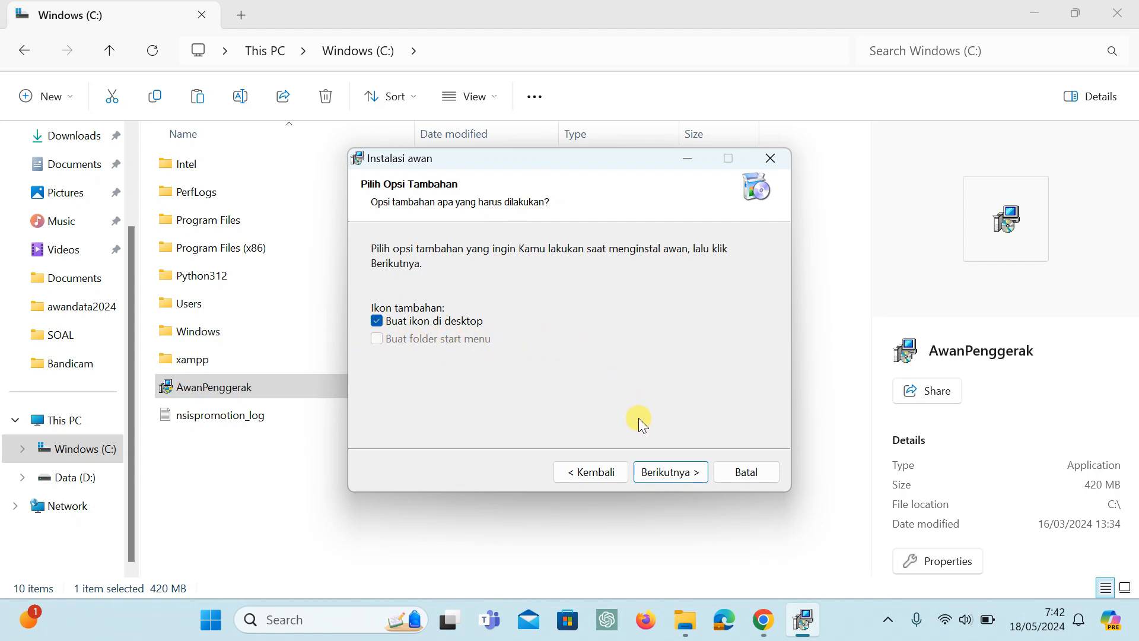
click(653, 478)
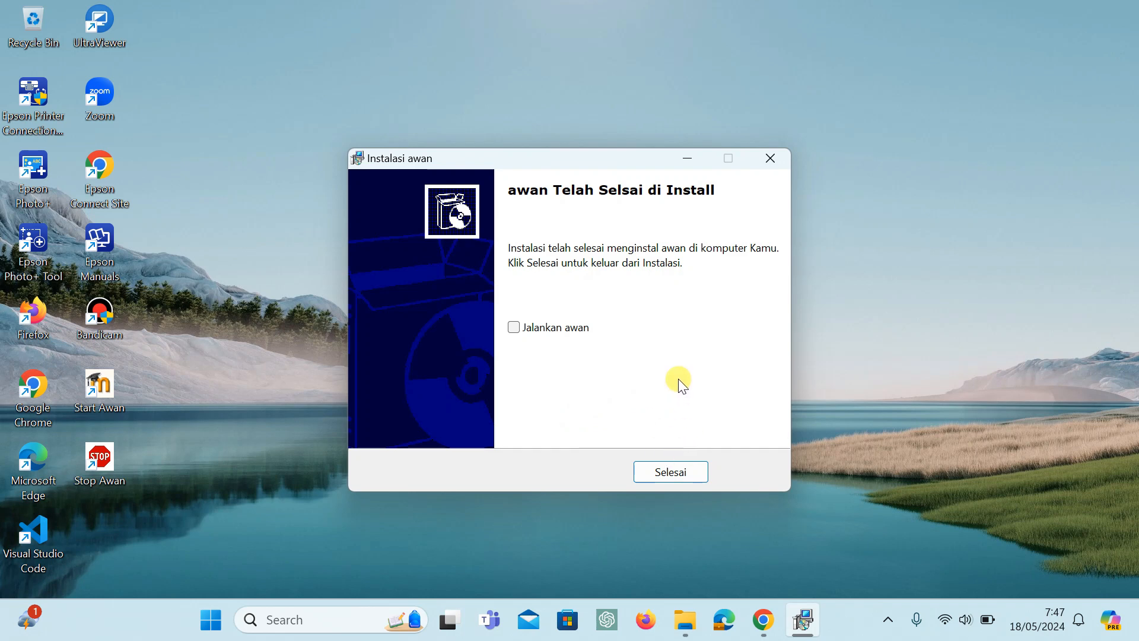
click(674, 475)
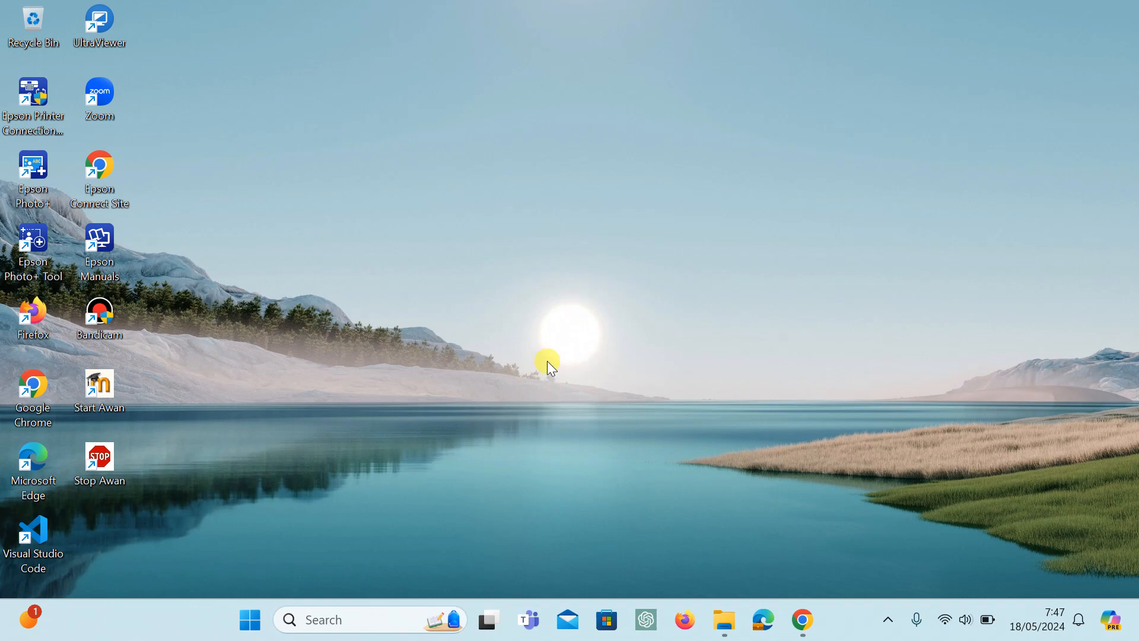
Check the free space of Windows (C:), inspect the contents of C:\awan, and return to the root of the drive.
mouse_move(724, 620)
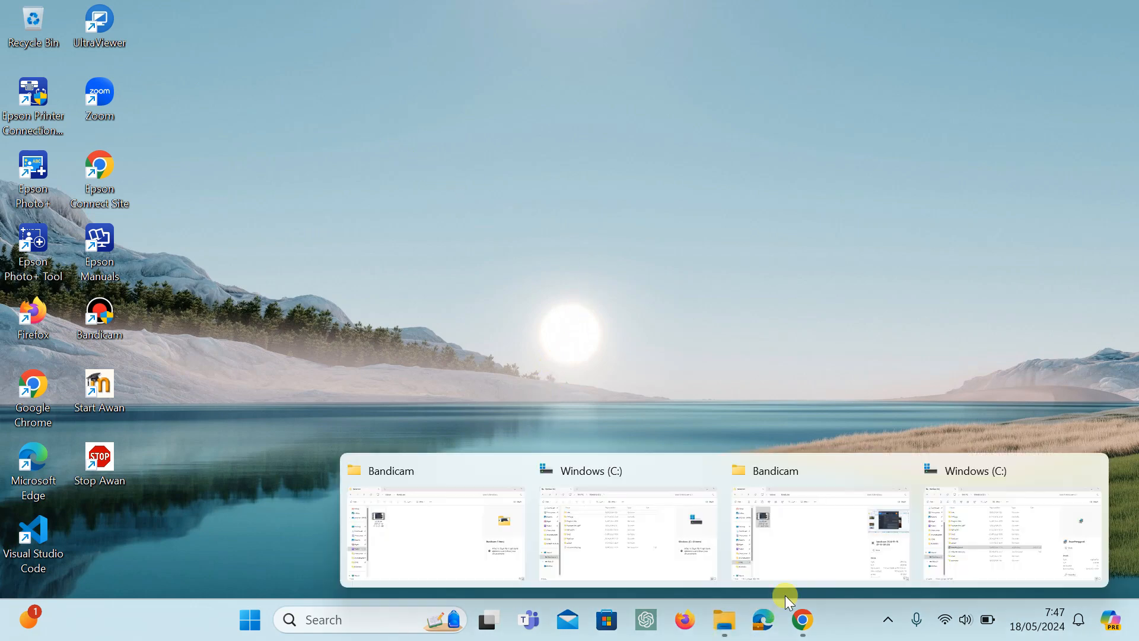
click(637, 532)
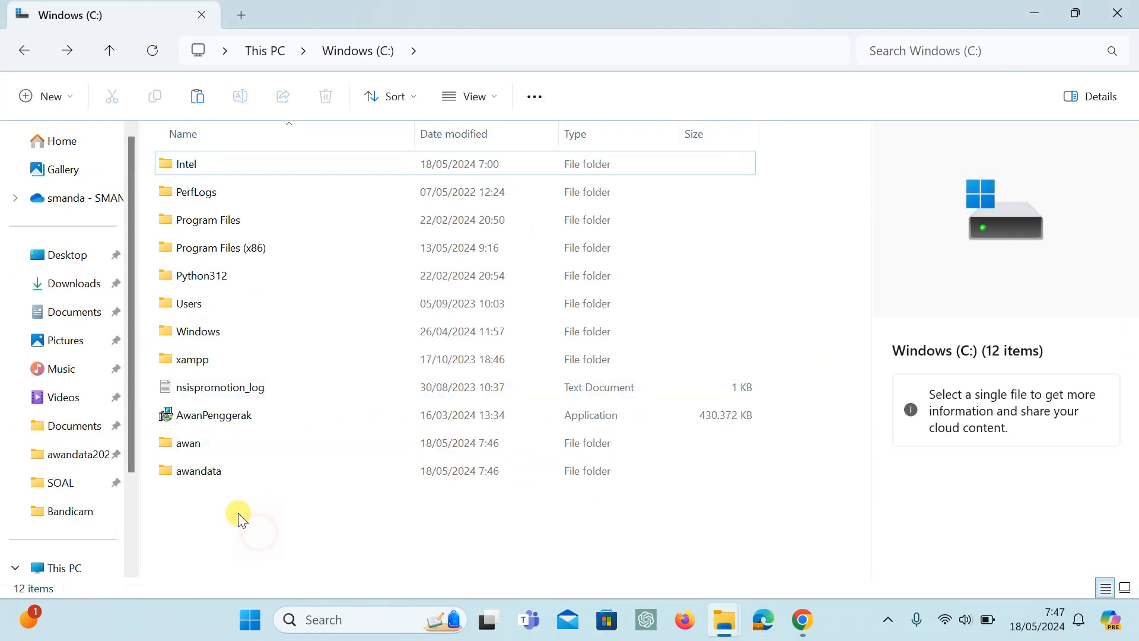
scroll(74, 424, down, 2)
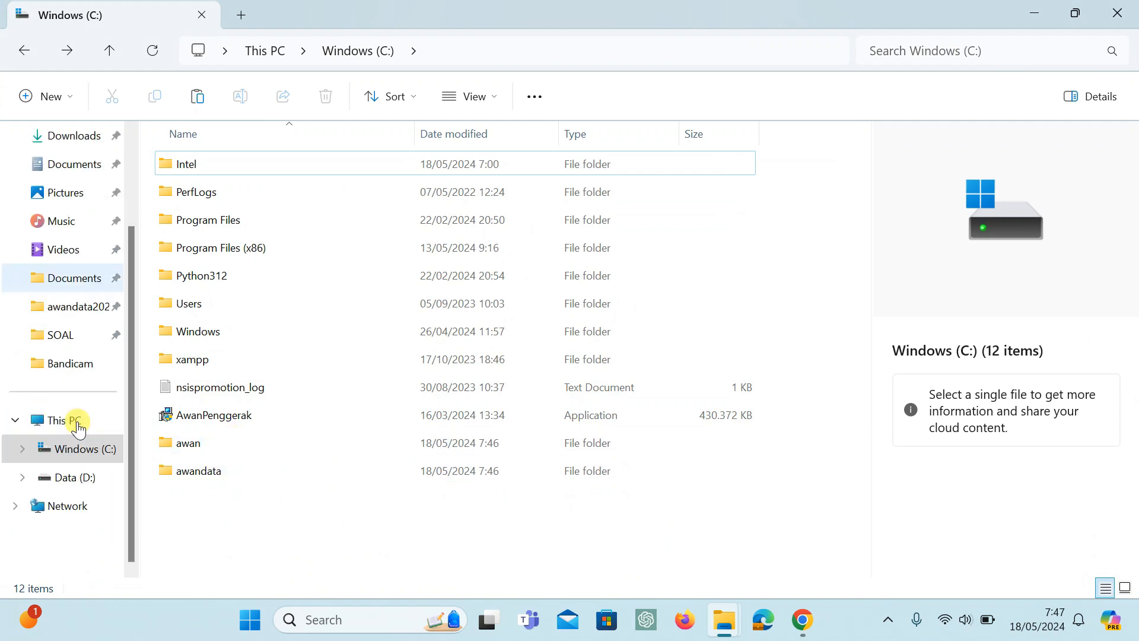
click(74, 421)
click(274, 177)
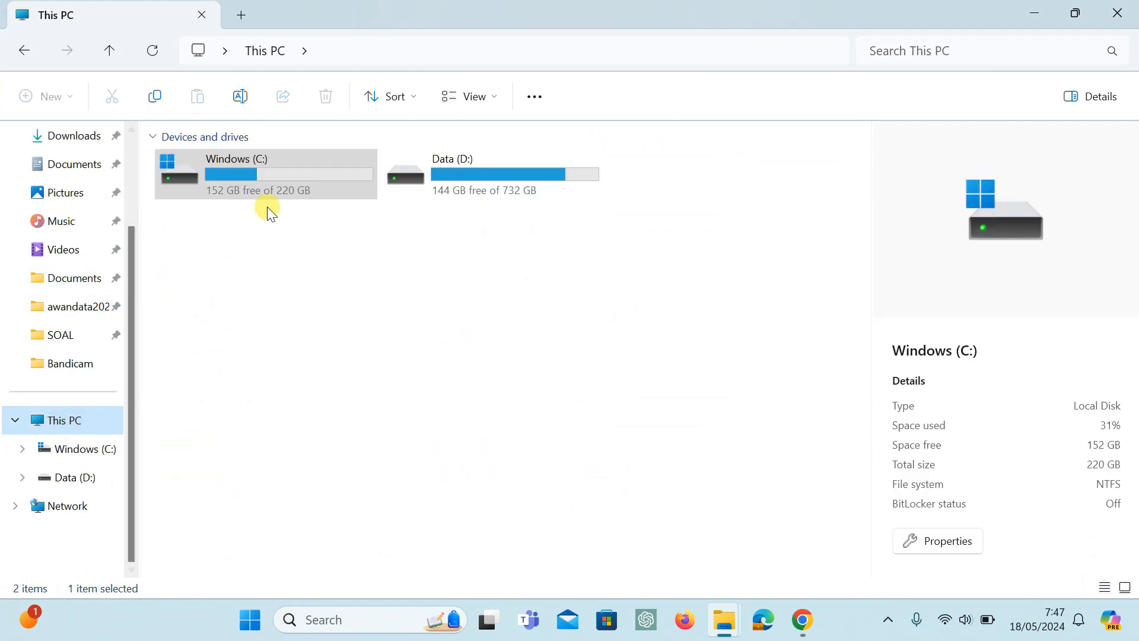
double_click(273, 177)
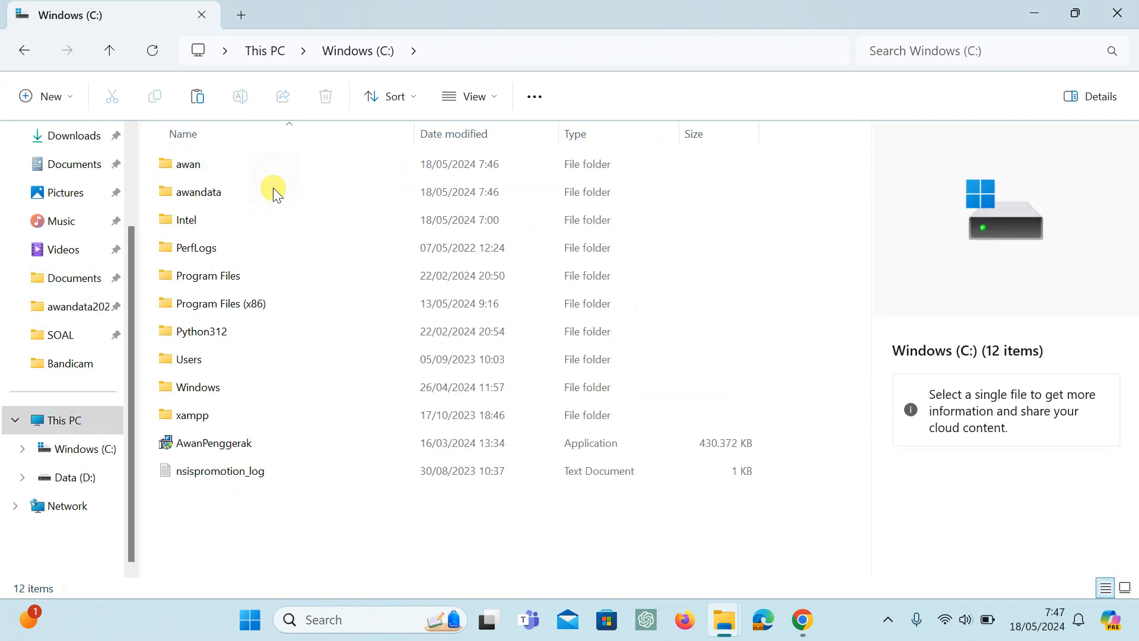
double_click(196, 168)
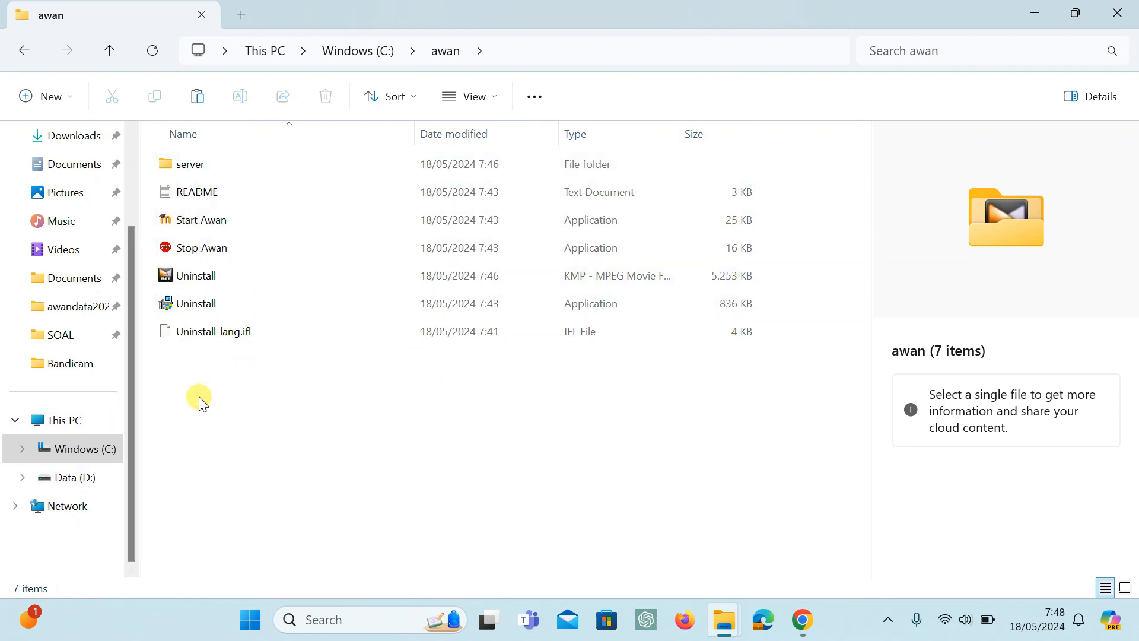
click(27, 55)
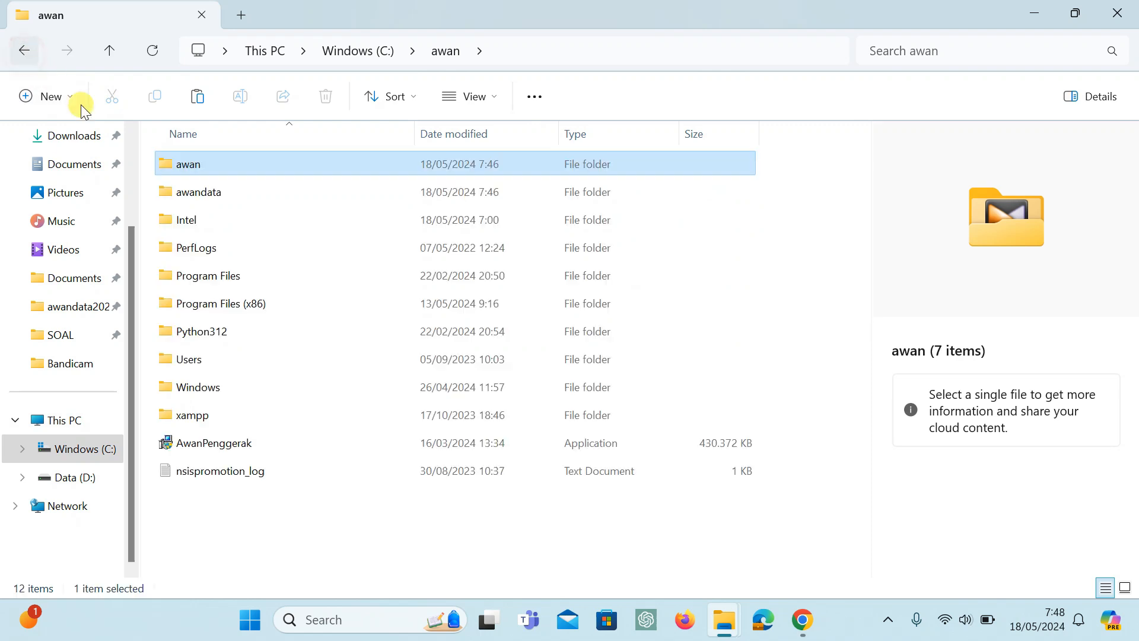
Inspect the contents of C:\awandata and return to the root of the drive.
click(217, 196)
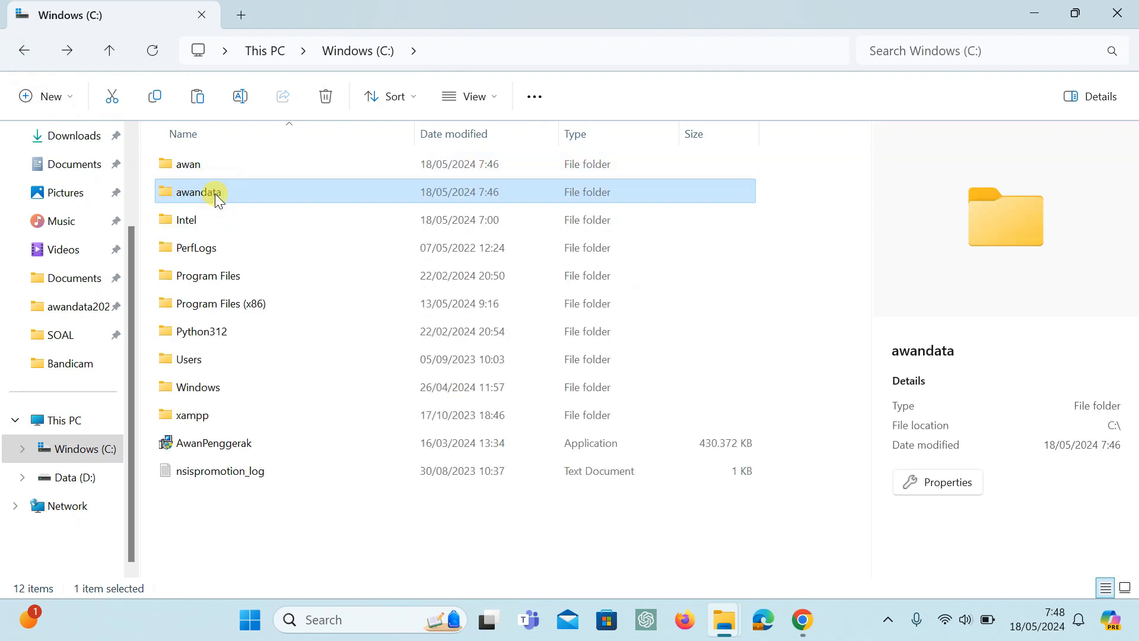
double_click(204, 196)
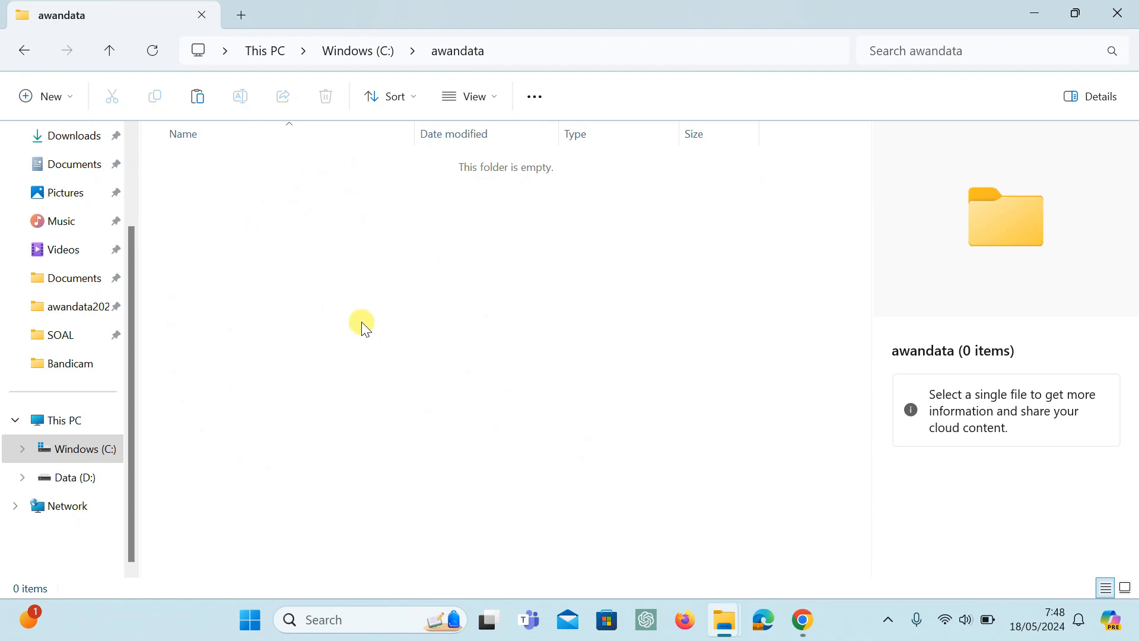
click(22, 52)
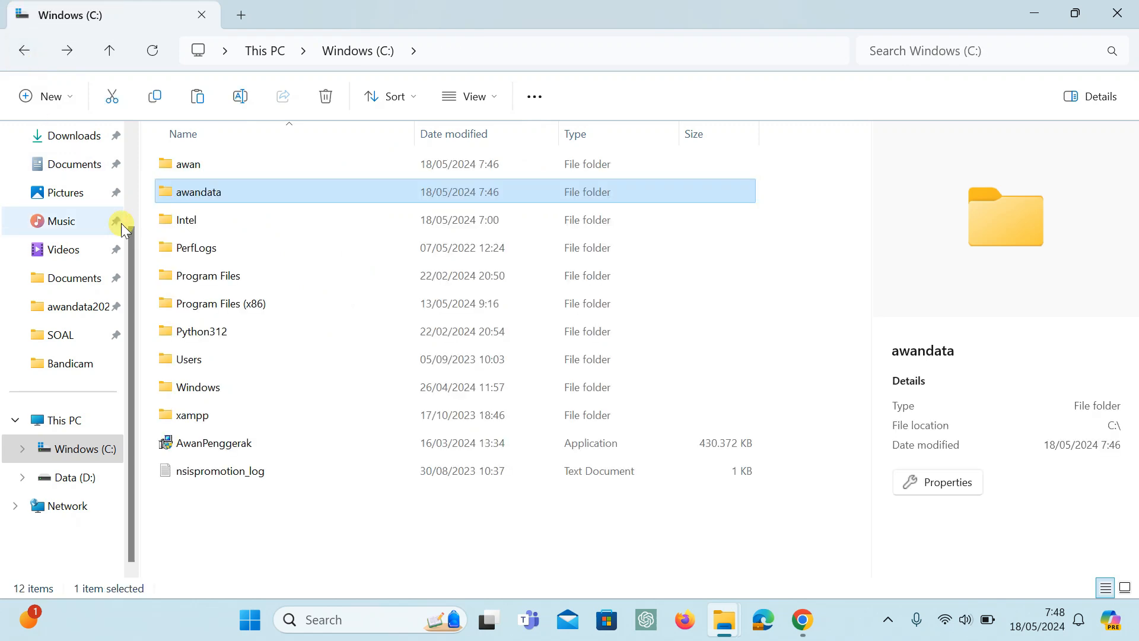
click(196, 197)
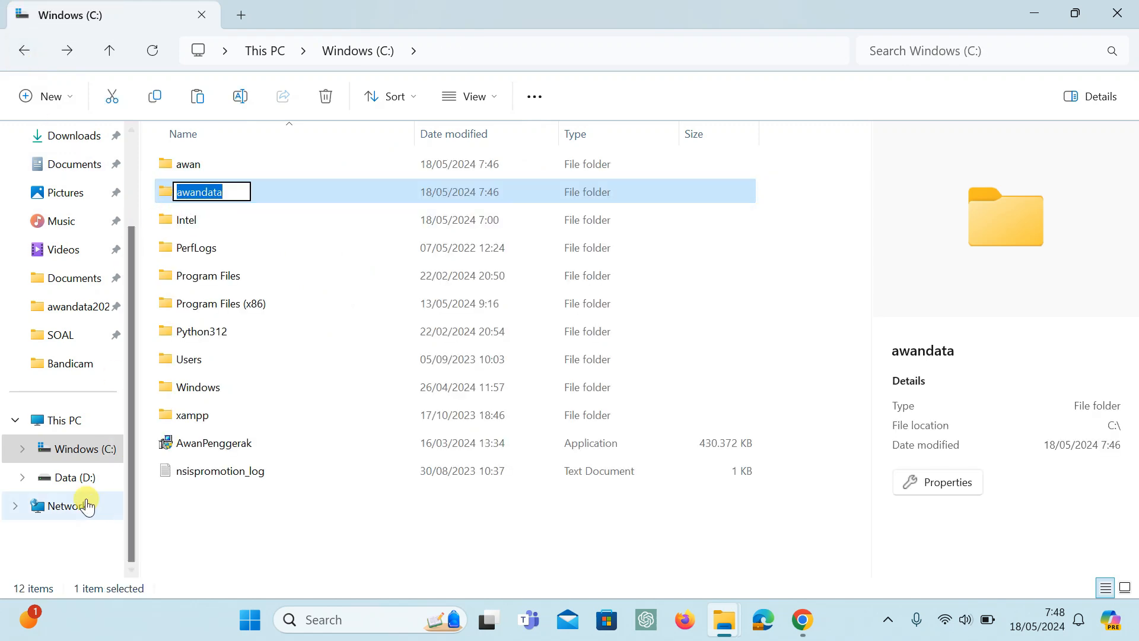
Compare the contents of D:\awandata and C:\awandata, and finish with the awandata folder selected on Windows (C:).
click(76, 478)
double_click(198, 166)
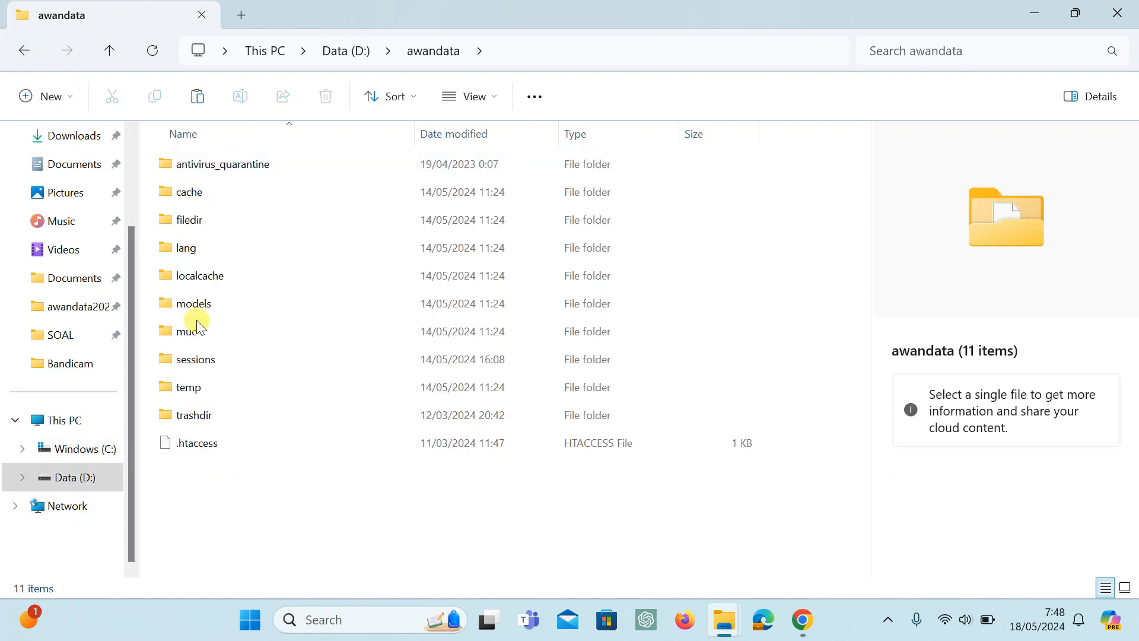
click(83, 449)
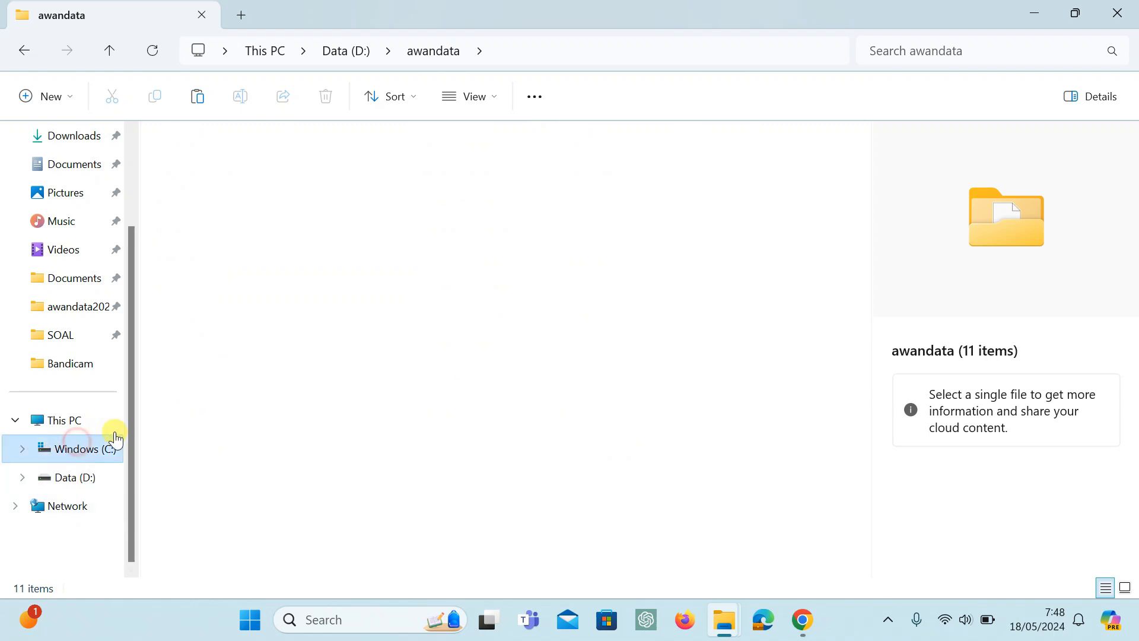
double_click(202, 191)
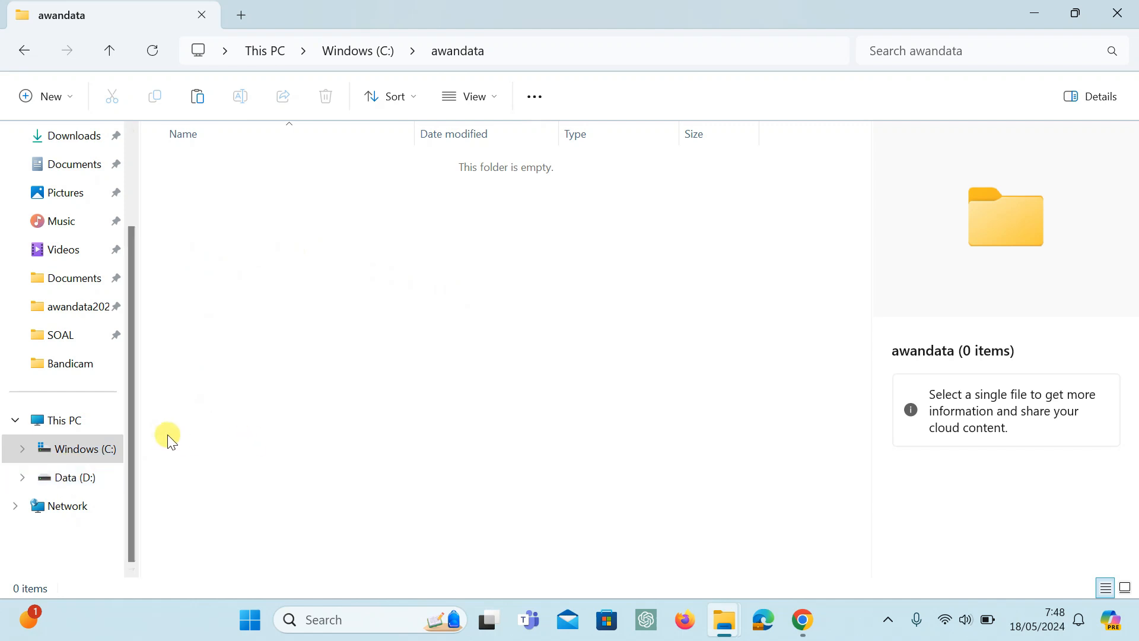
click(82, 487)
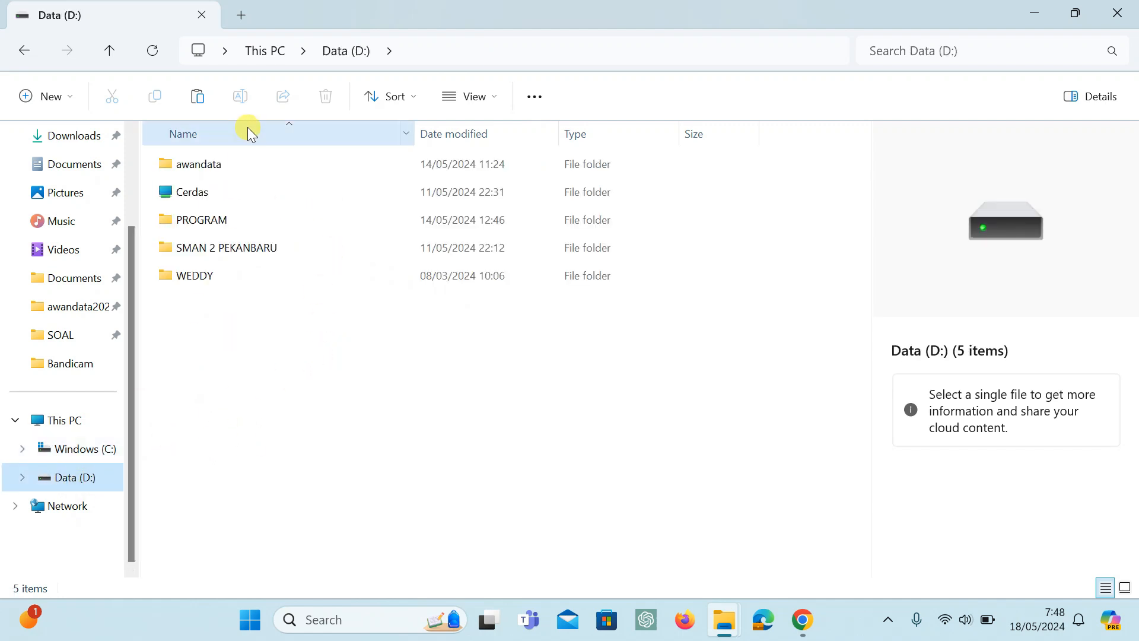
double_click(208, 172)
click(91, 452)
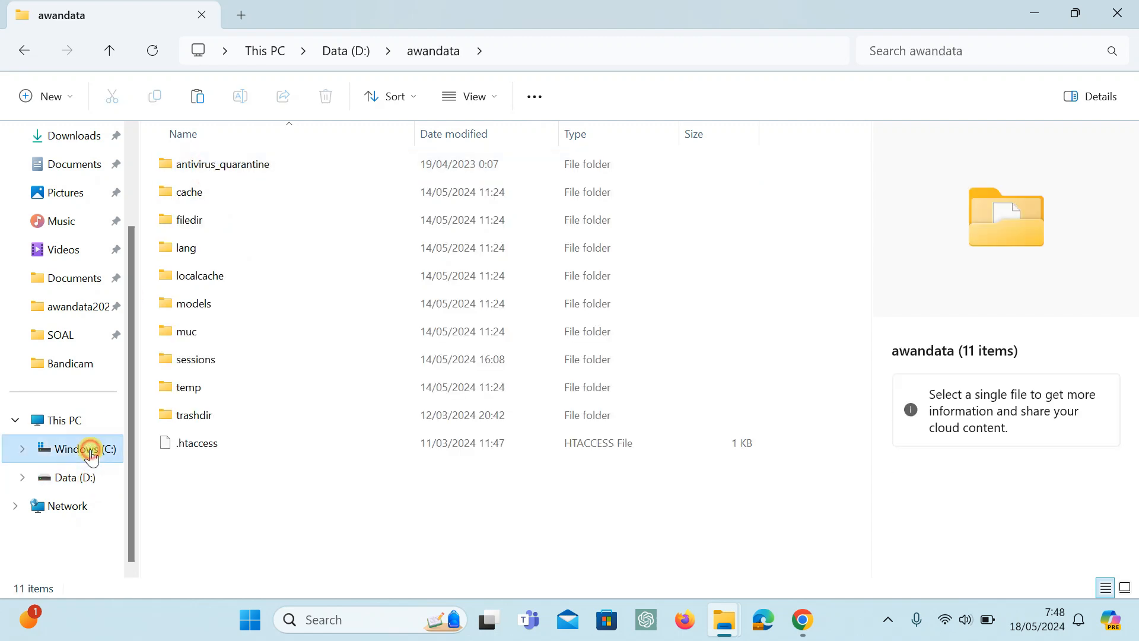
click(222, 193)
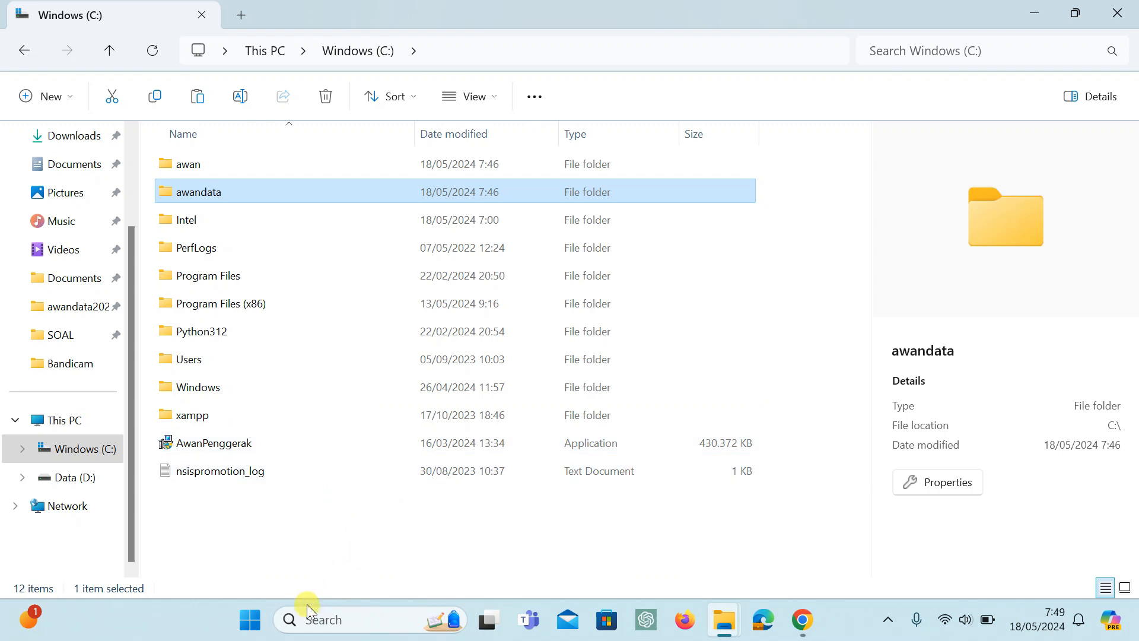
Search Windows for cmd, run Command Prompt as administrator and approve the elevation request.
click(302, 621)
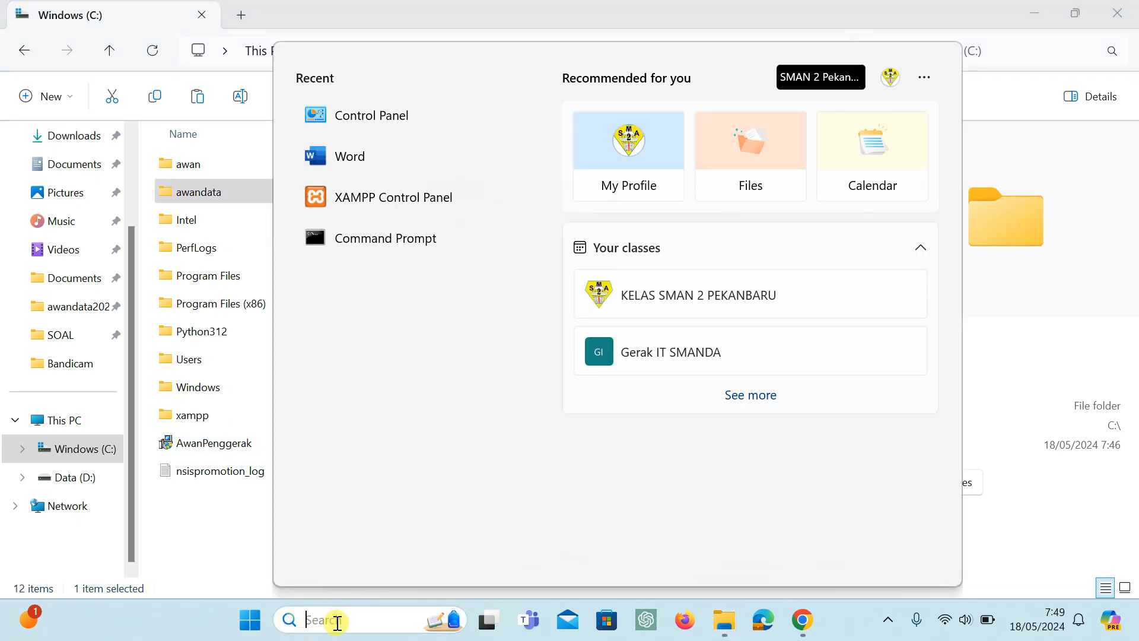
text(cmd)
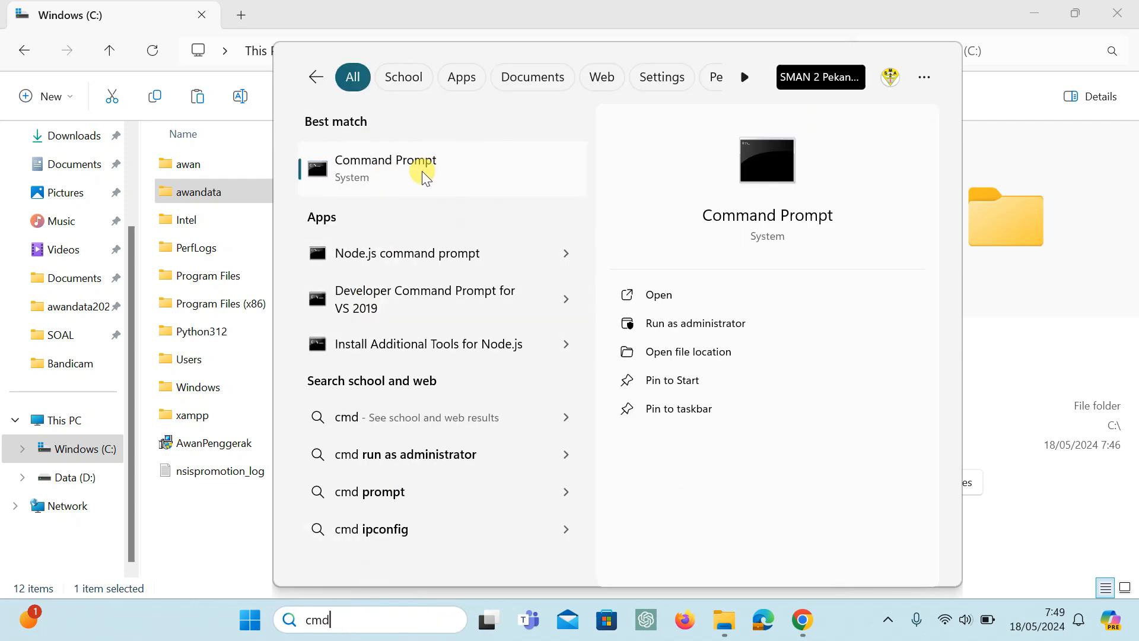
click(690, 326)
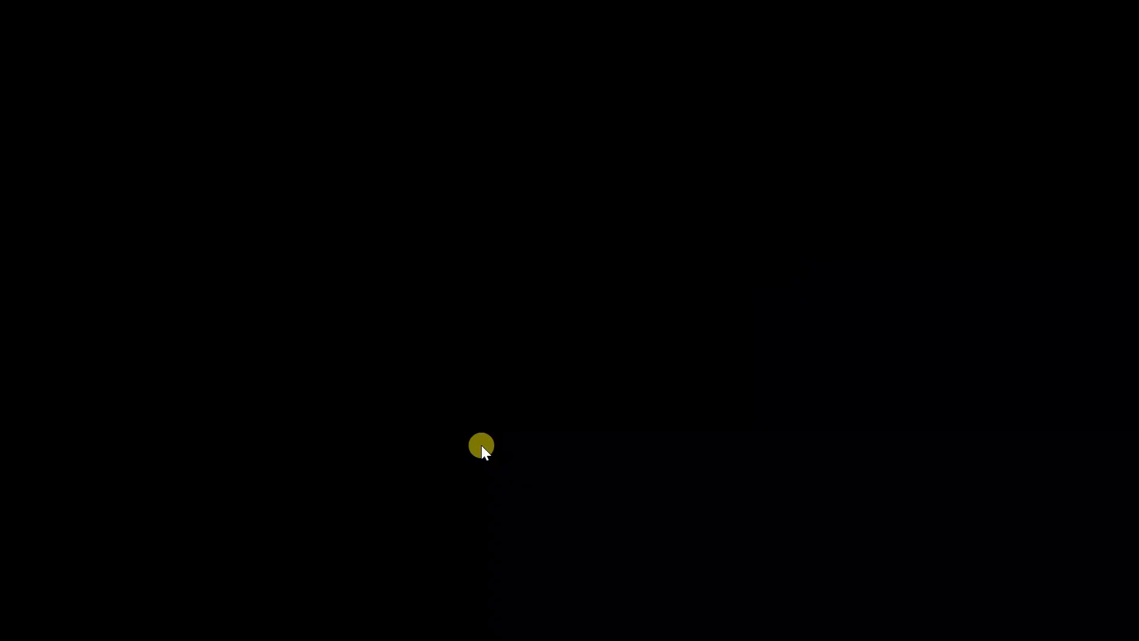
click(482, 445)
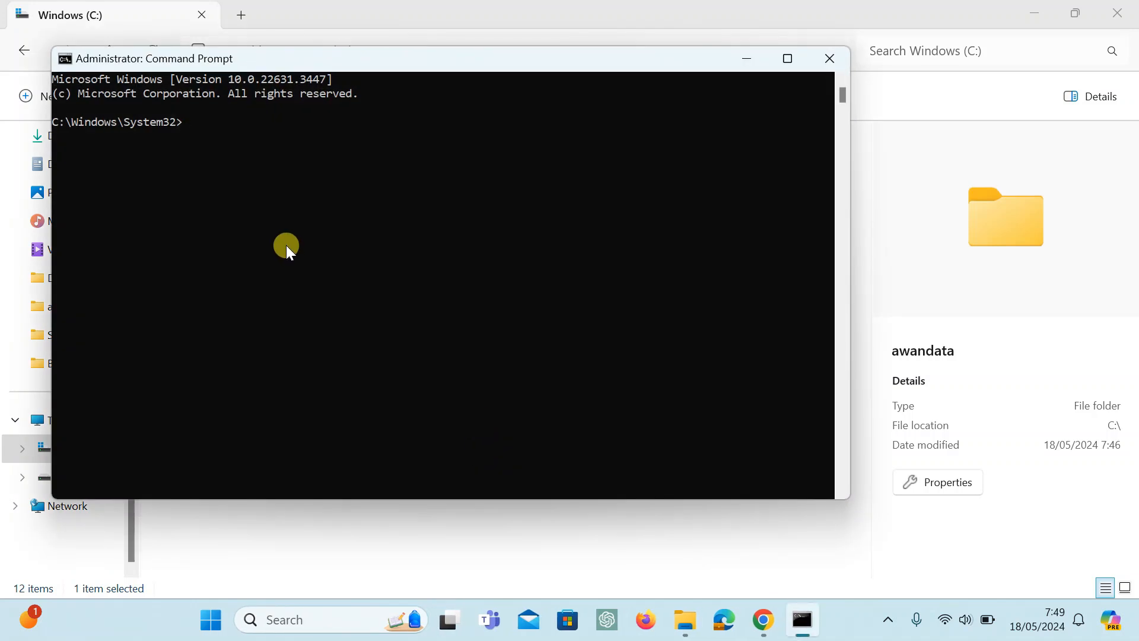
Run ipconfig and review the network adapter details in its output.
text(ipconfig)
key(Return)
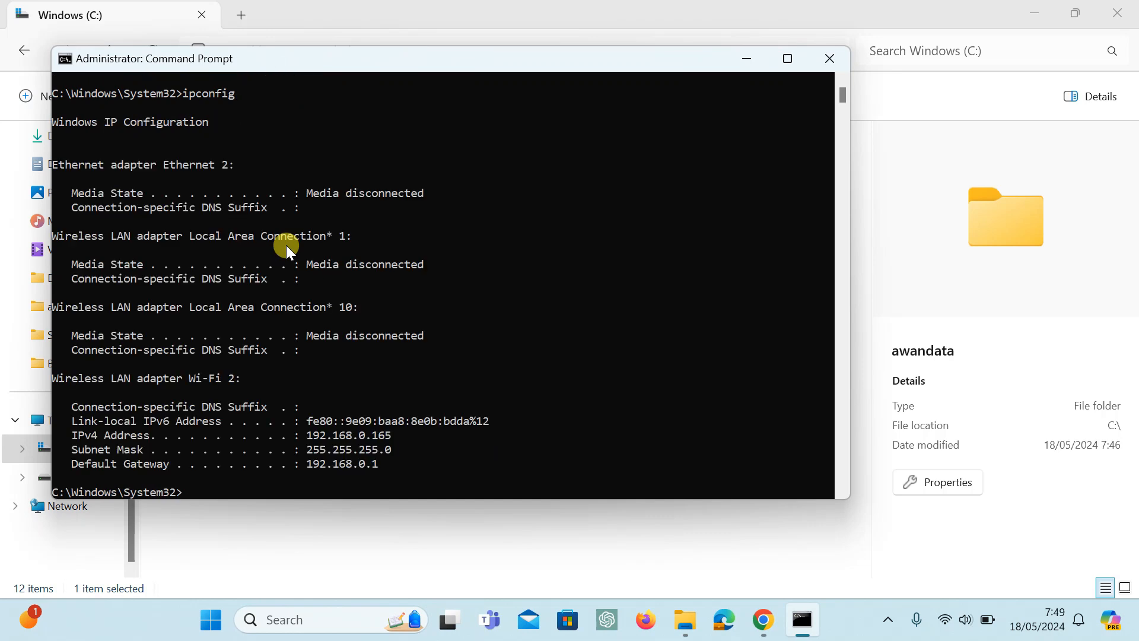
scroll(308, 224, down, 2)
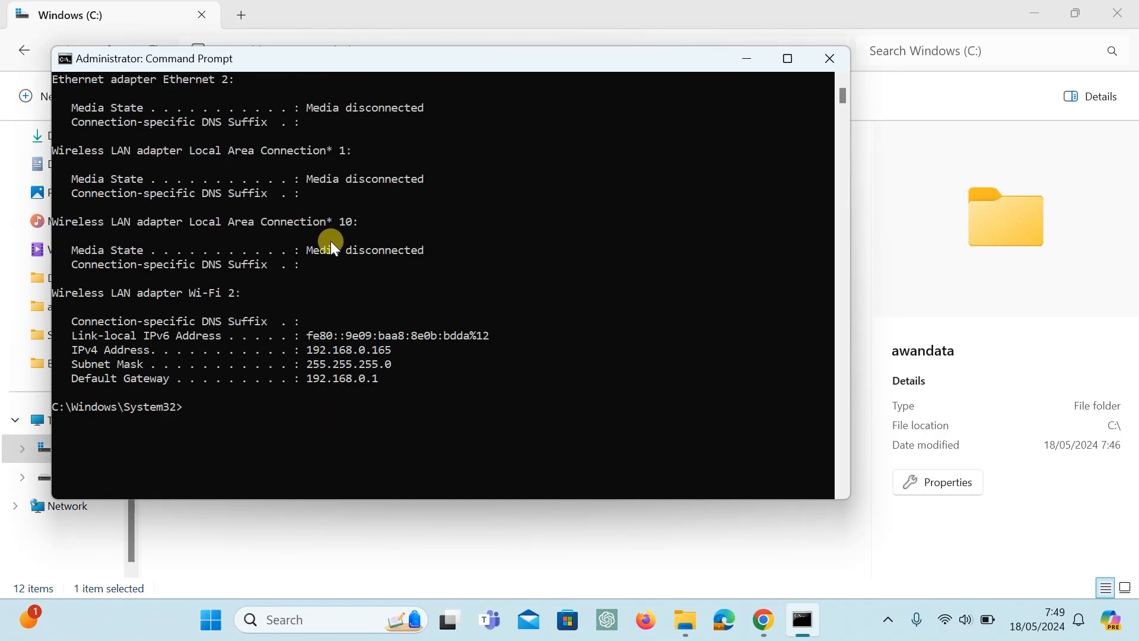
scroll(198, 236, up, 2)
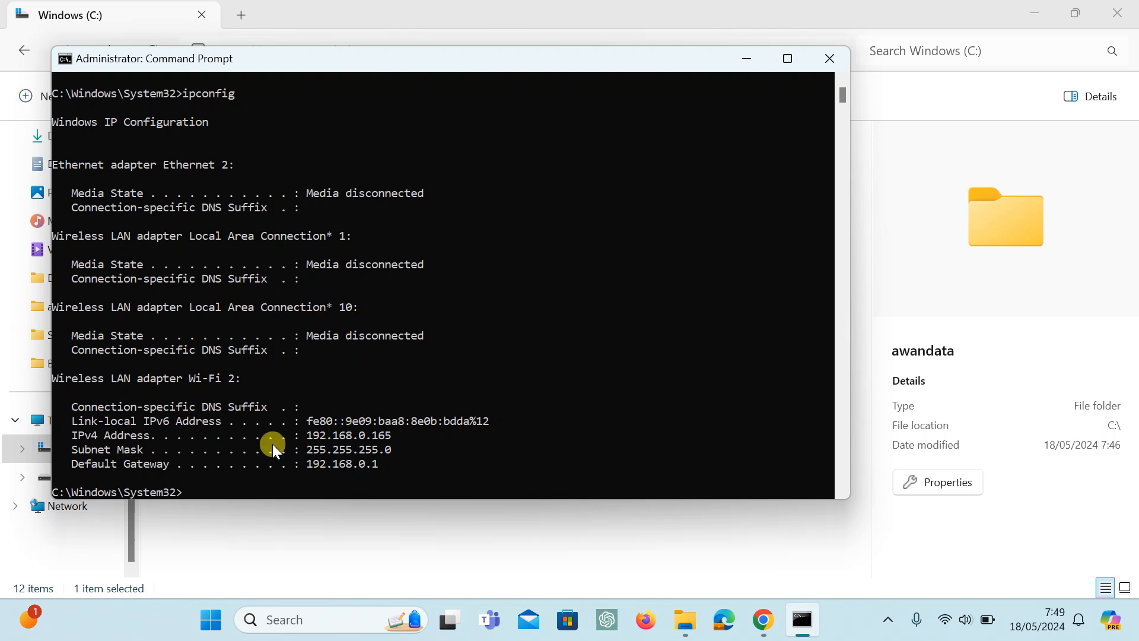
Copy the IPv4 address of the Wi-Fi 2 adapter and close Command Prompt.
click(308, 437)
drag(307, 437, 327, 437)
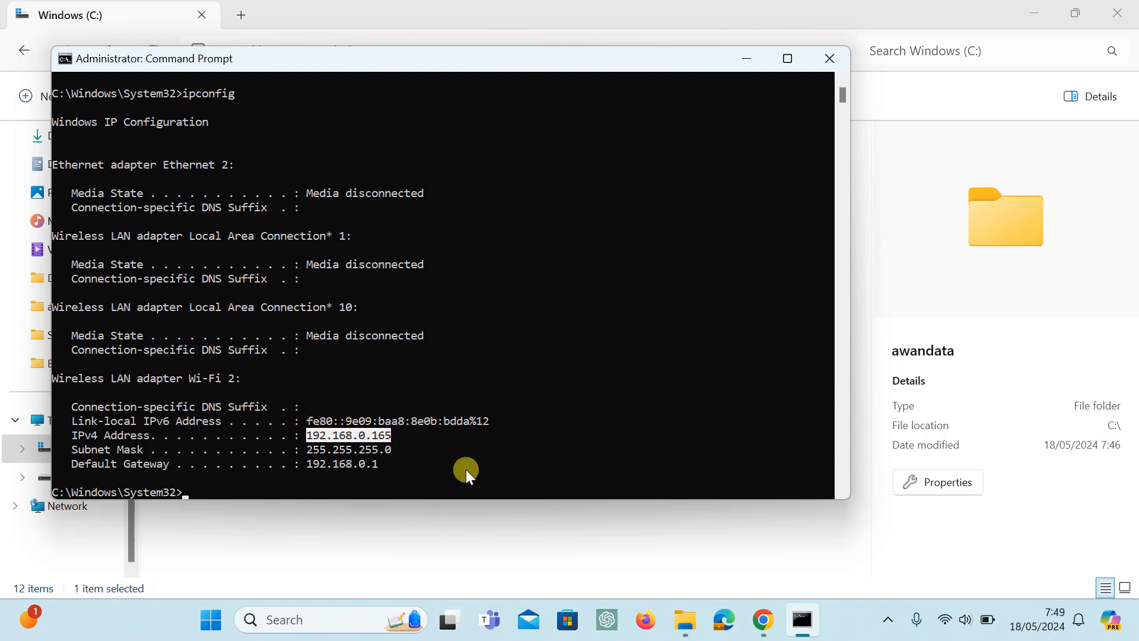
key(ctrl+c)
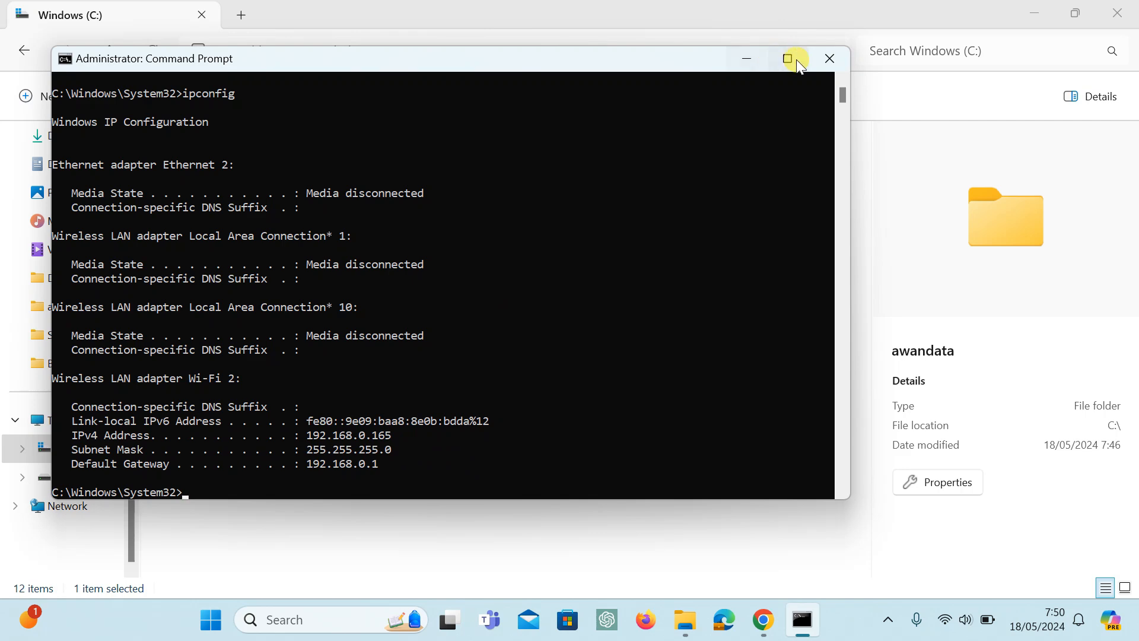
click(828, 58)
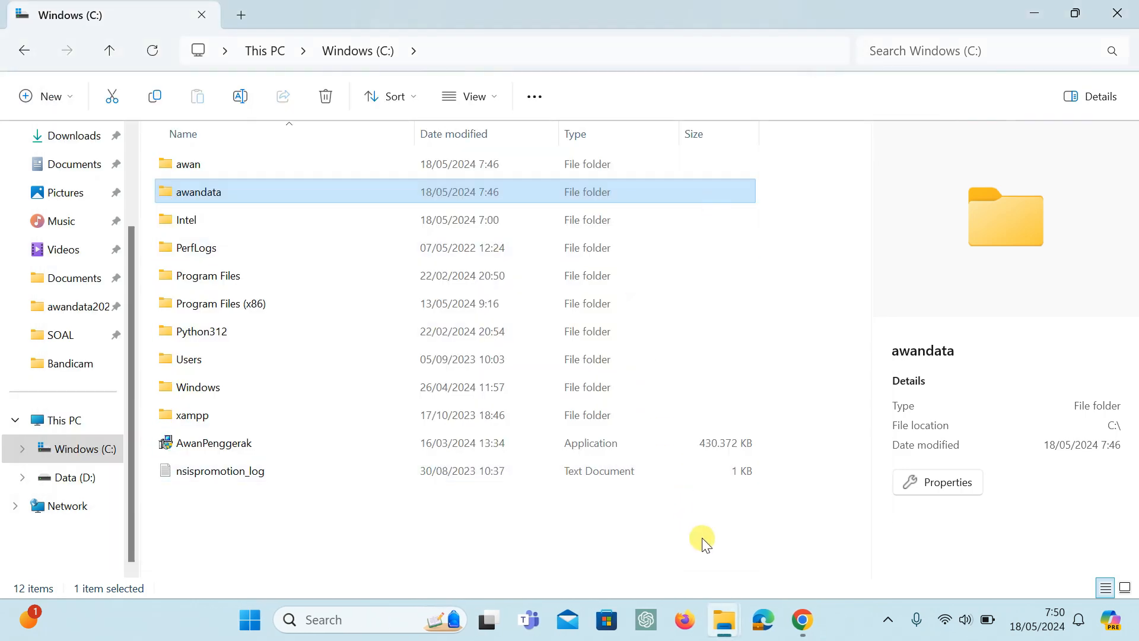
Switch to Google Chrome and load the copied address 192.168.0.165 in a new browser tab.
click(811, 635)
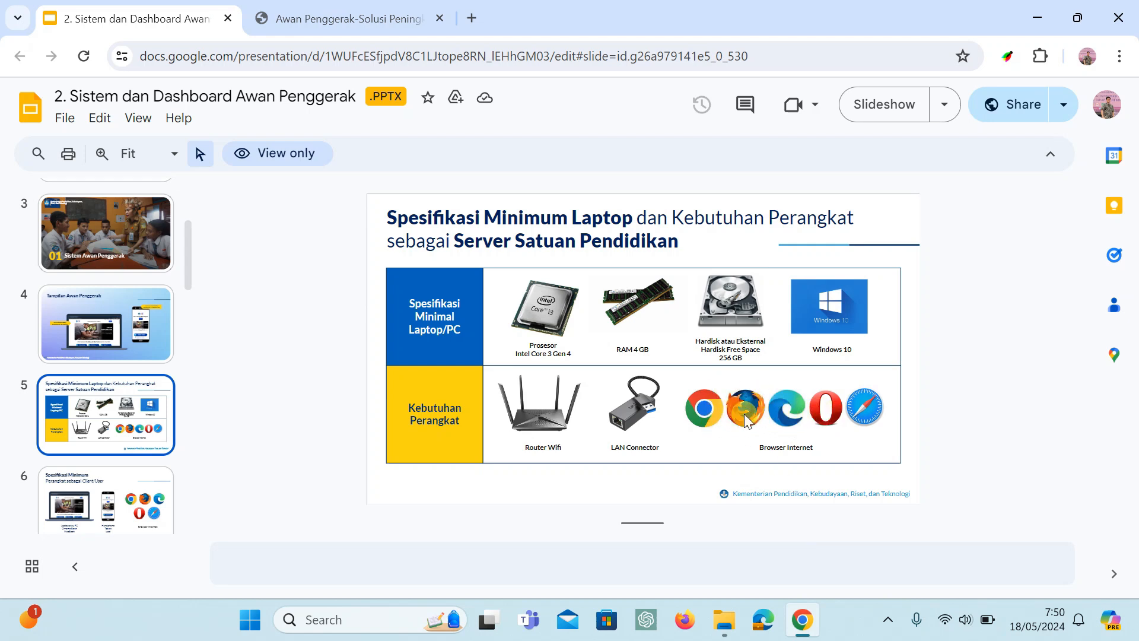
click(471, 18)
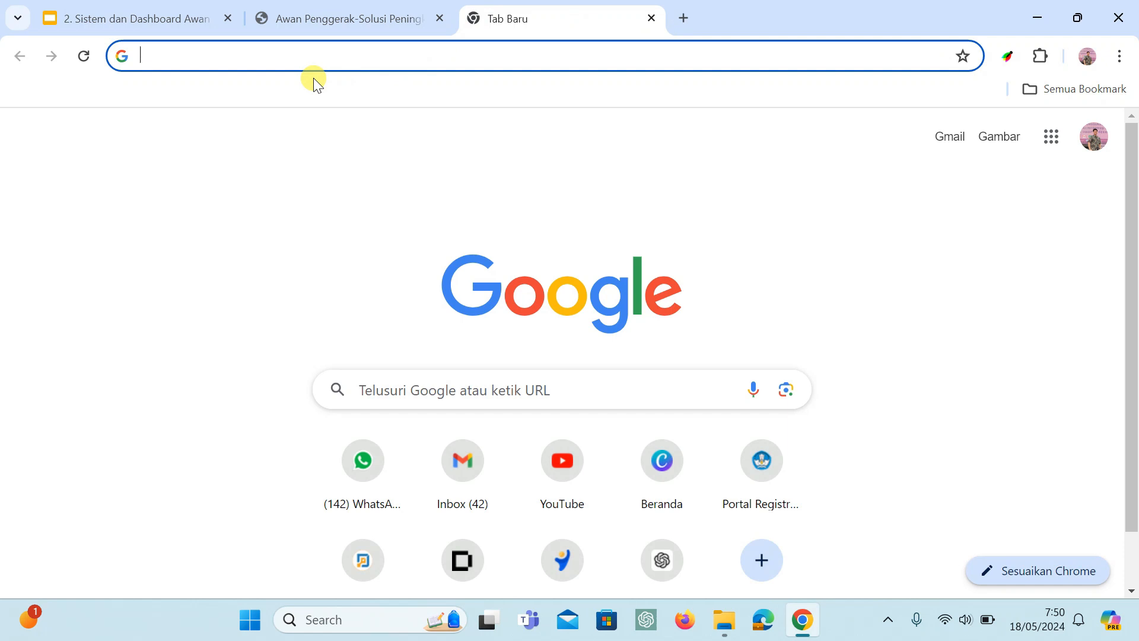
click(216, 66)
key(ctrl+v)
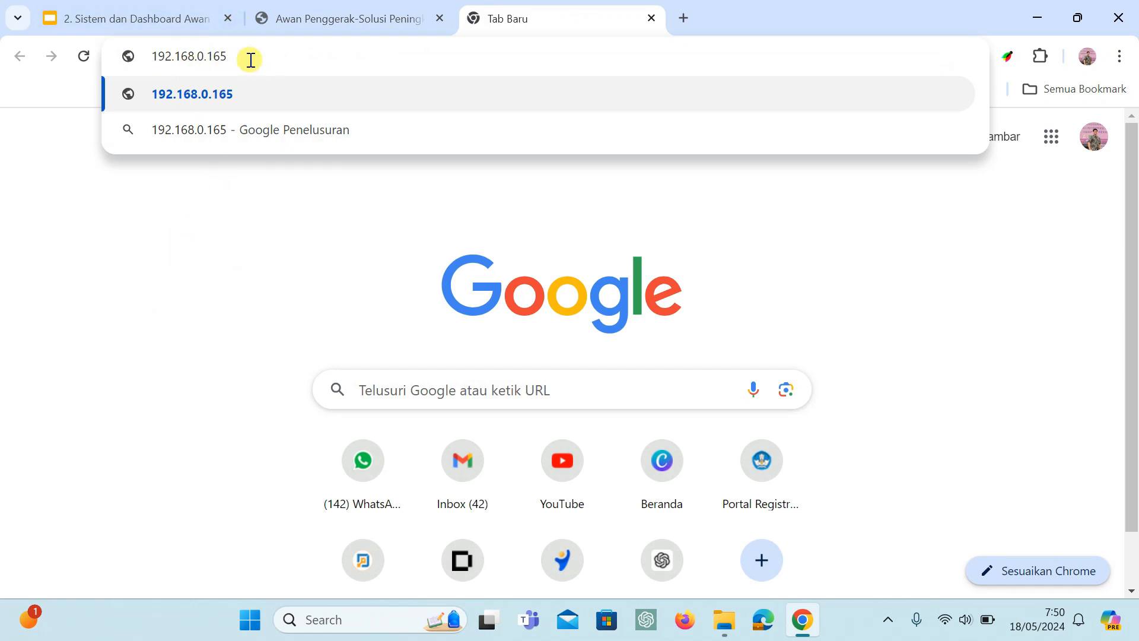
key(Return)
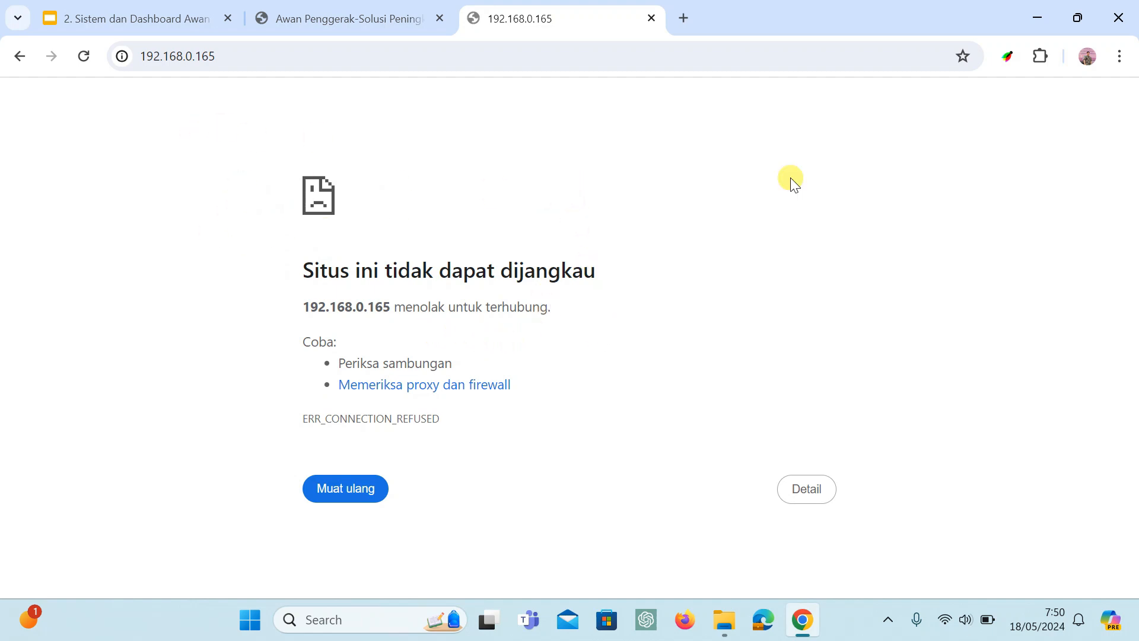
Minimize the open windows, run the Start Awan desktop shortcut as administrator and approve the elevation request.
click(1031, 19)
click(1031, 19)
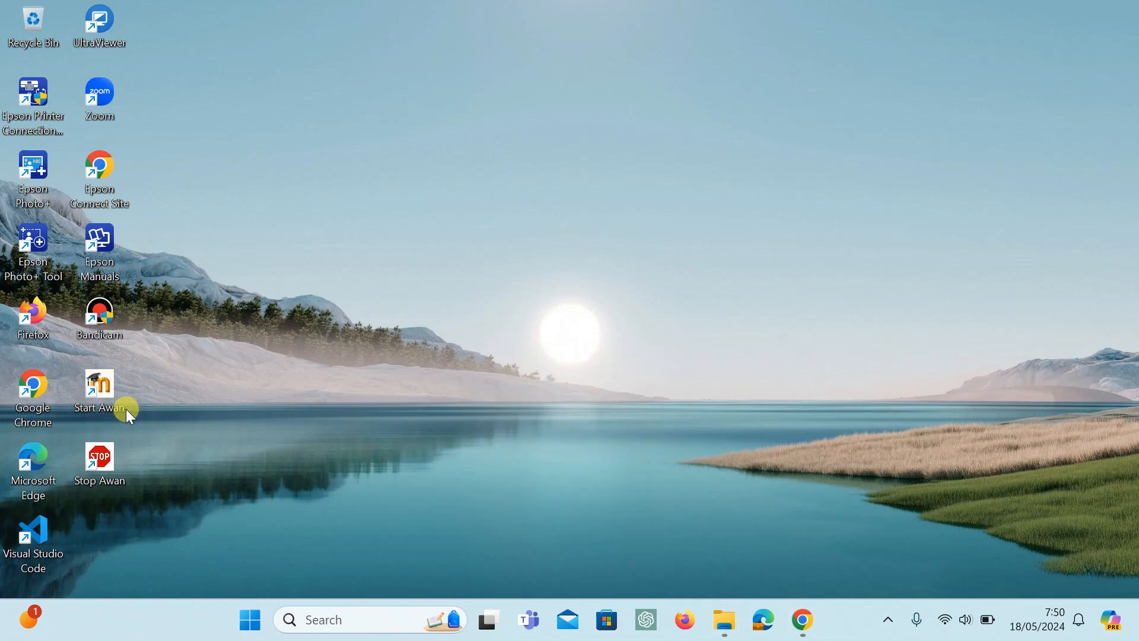
right_click(93, 401)
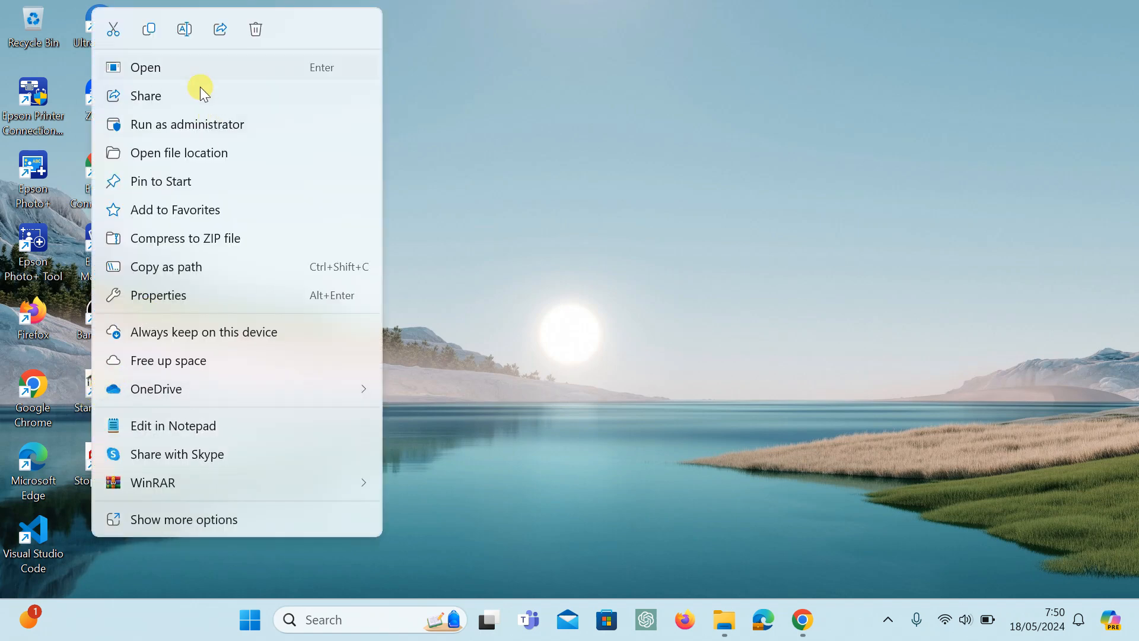
click(182, 126)
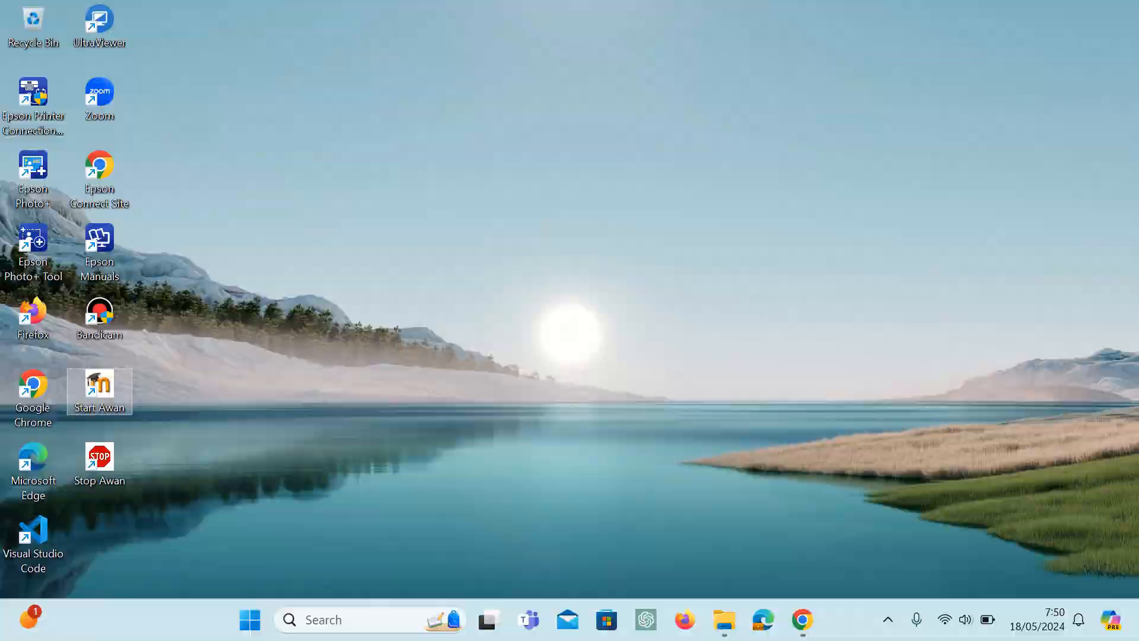
click(475, 467)
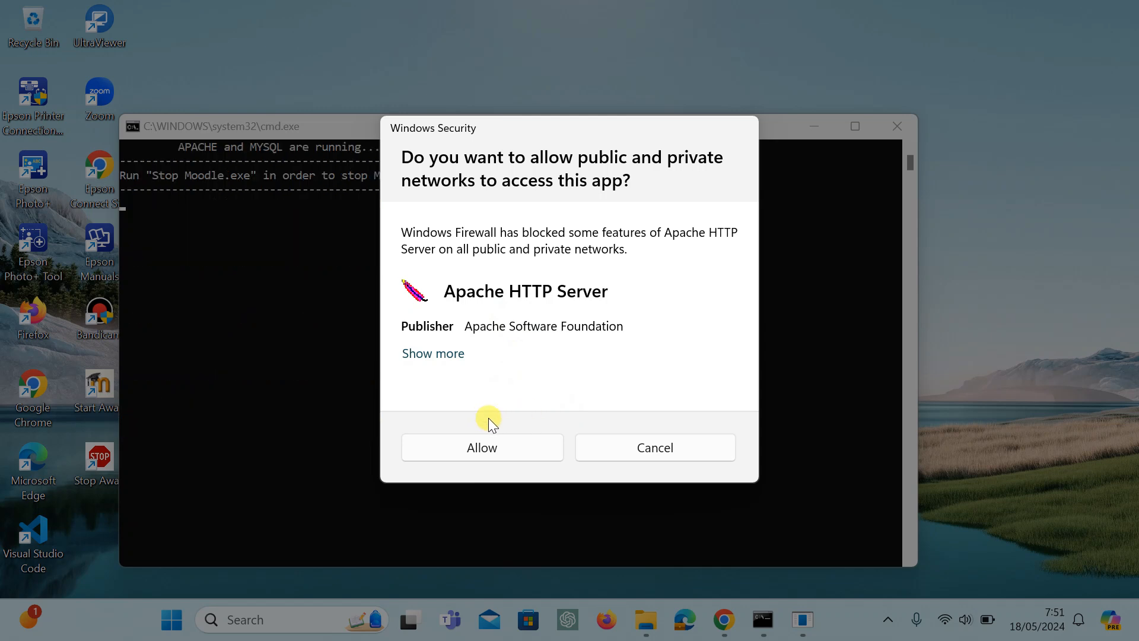
Allow Apache HTTP Server and mysqld network access through Windows Firewall, and leave the server console minimized.
click(492, 449)
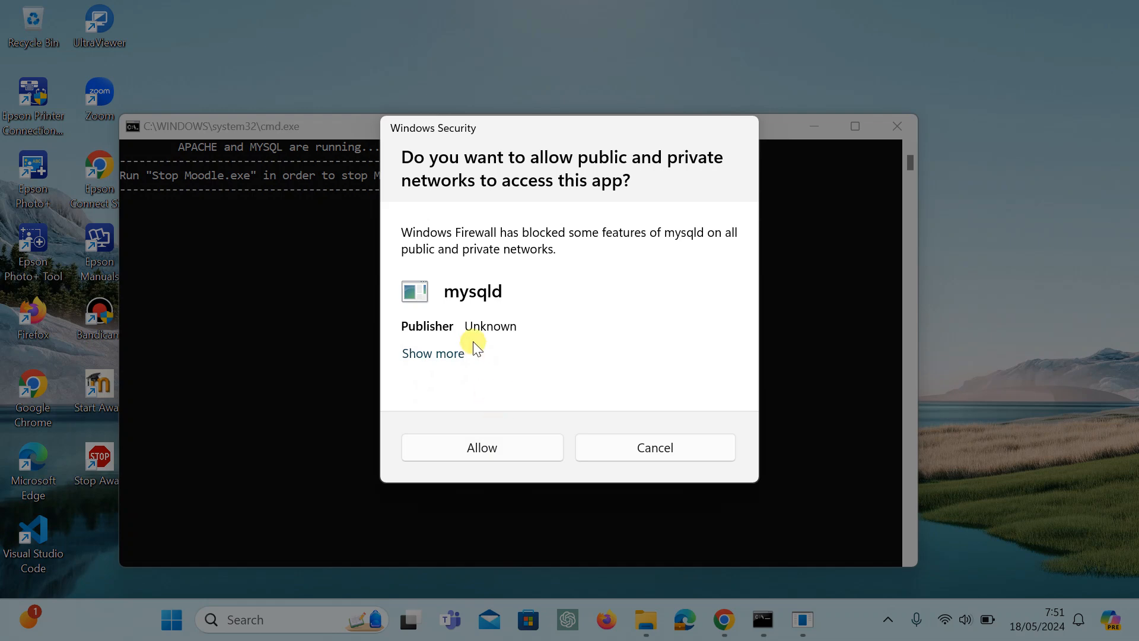
click(487, 454)
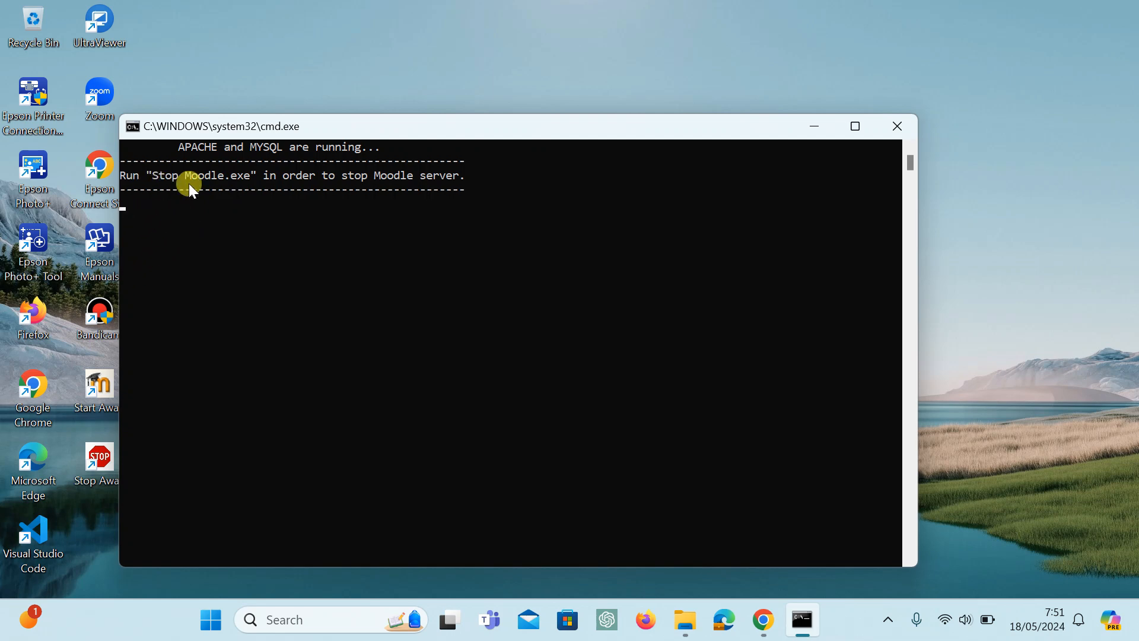
click(814, 125)
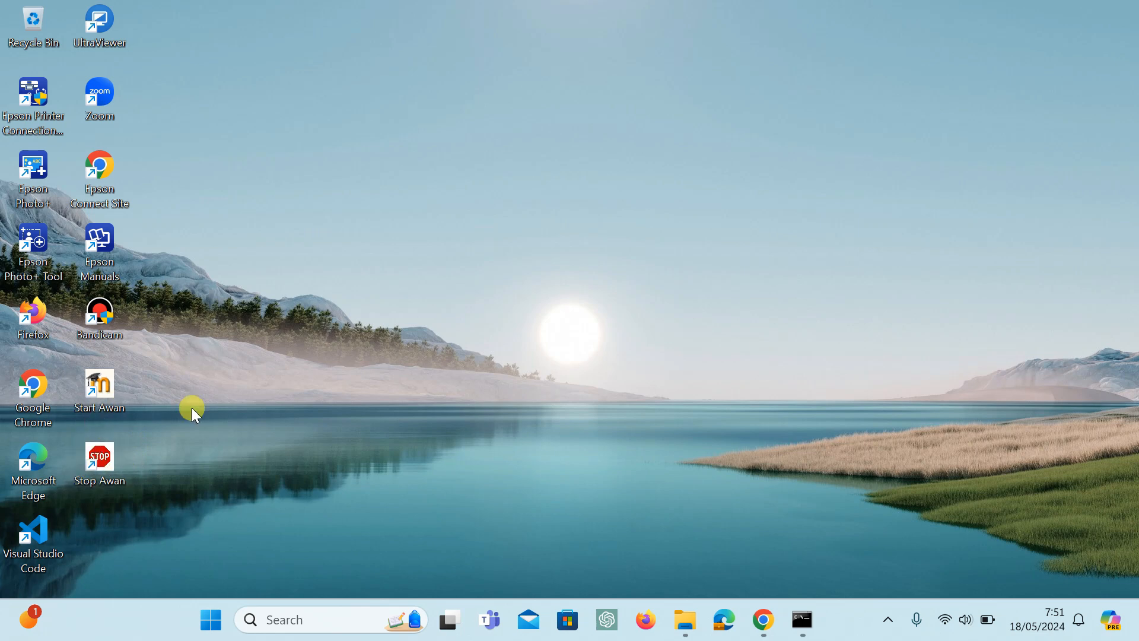
click(803, 621)
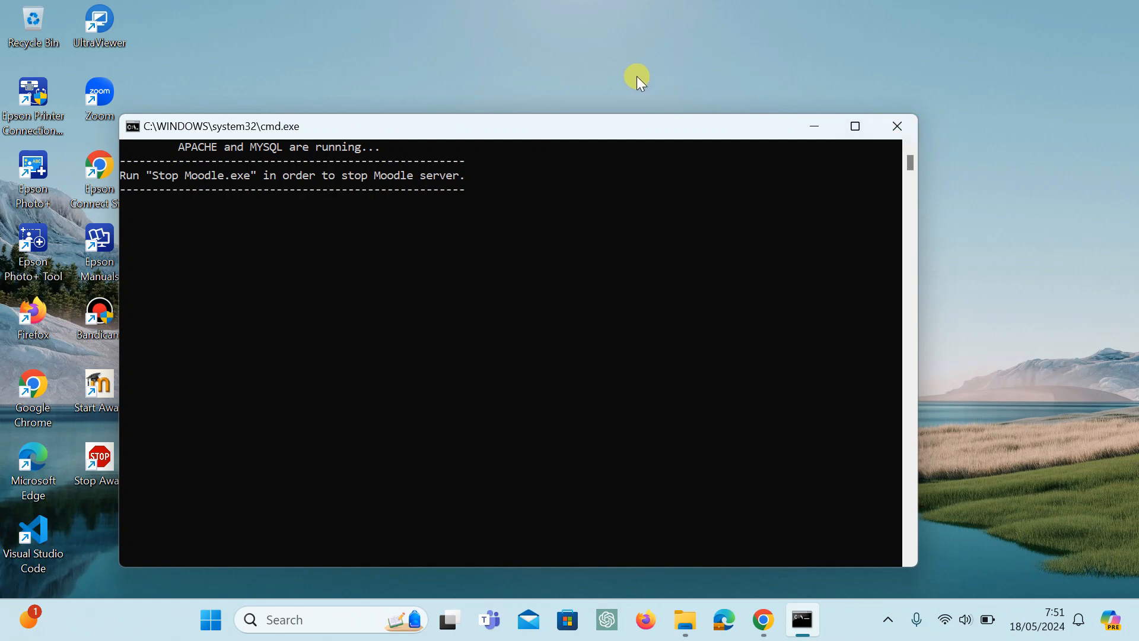
click(829, 125)
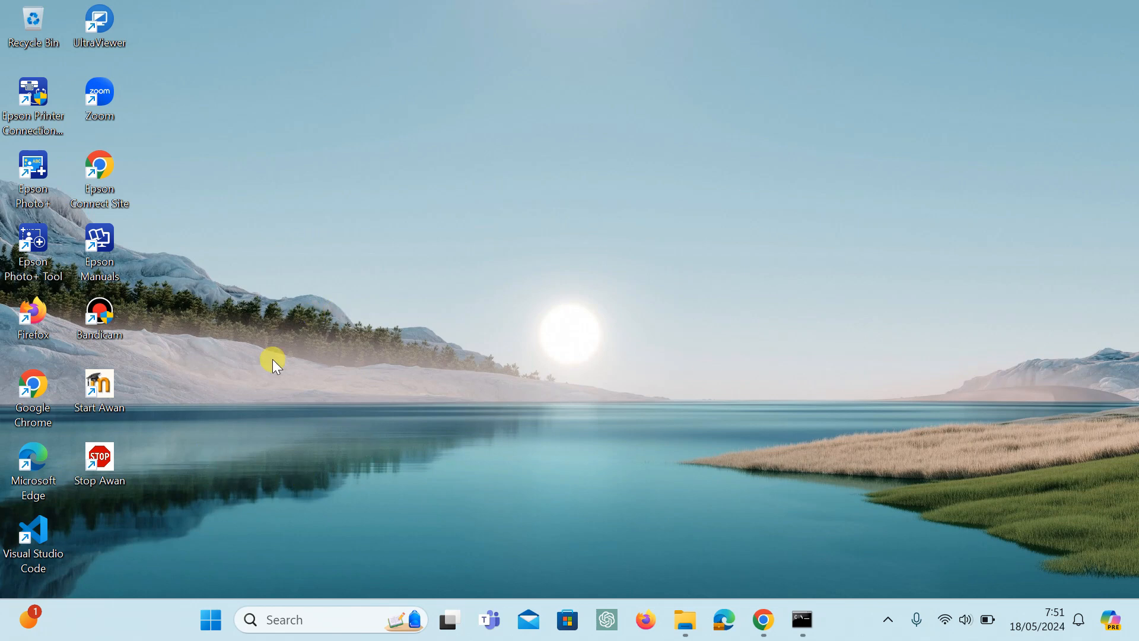
Stop the Awan server with the Stop Awan desktop shortcut and dismiss its console window.
double_click(101, 478)
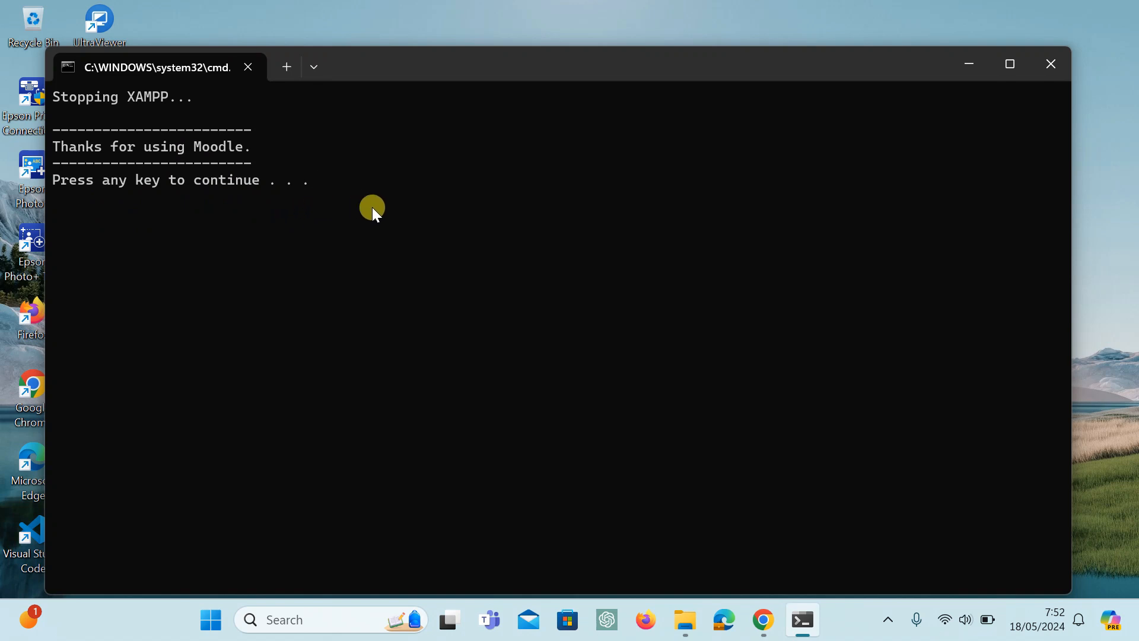
key(Return)
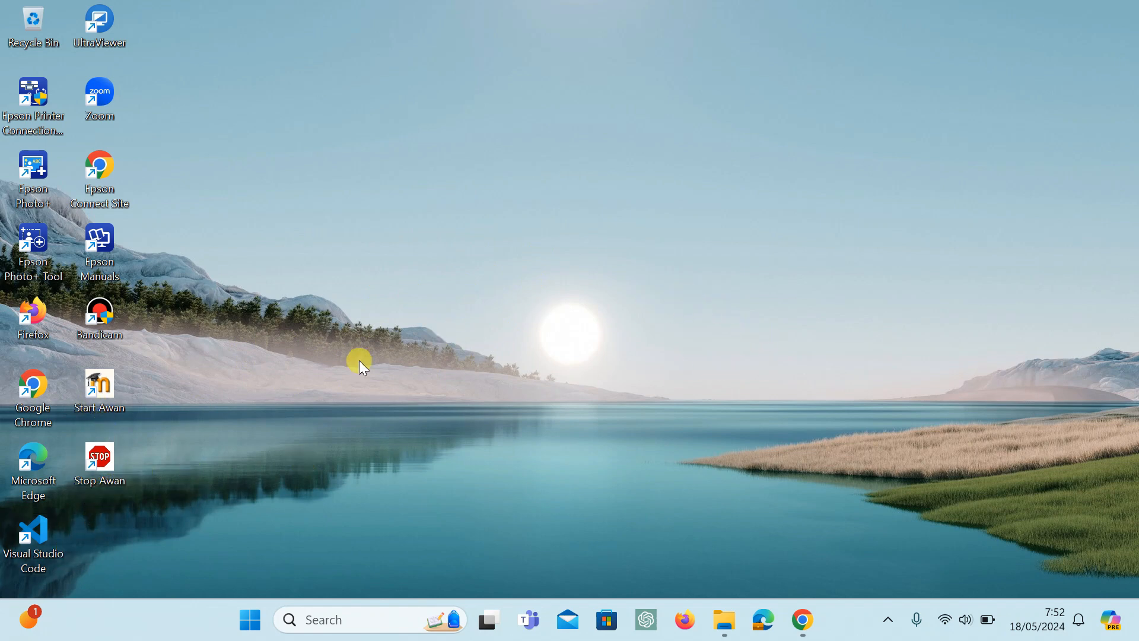
Run the Start Awan desktop shortcut as administrator, approve the elevation request and minimize the server console.
mouse_move(103, 395)
mouse_down()
mouse_move(183, 379)
mouse_move(111, 404)
mouse_up()
right_click(108, 400)
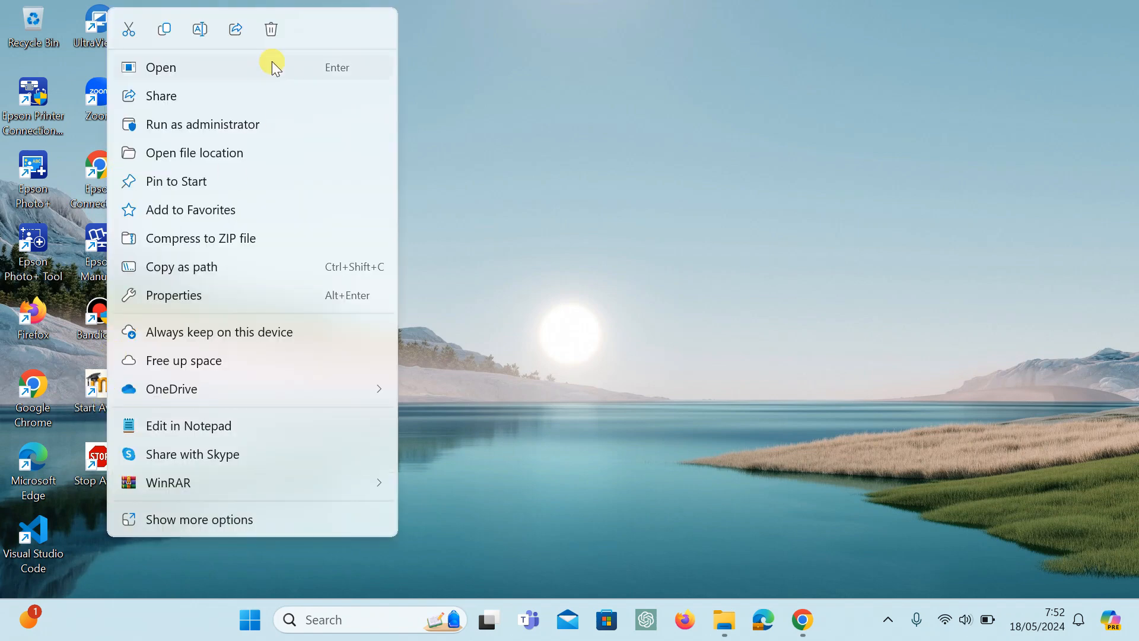
click(218, 125)
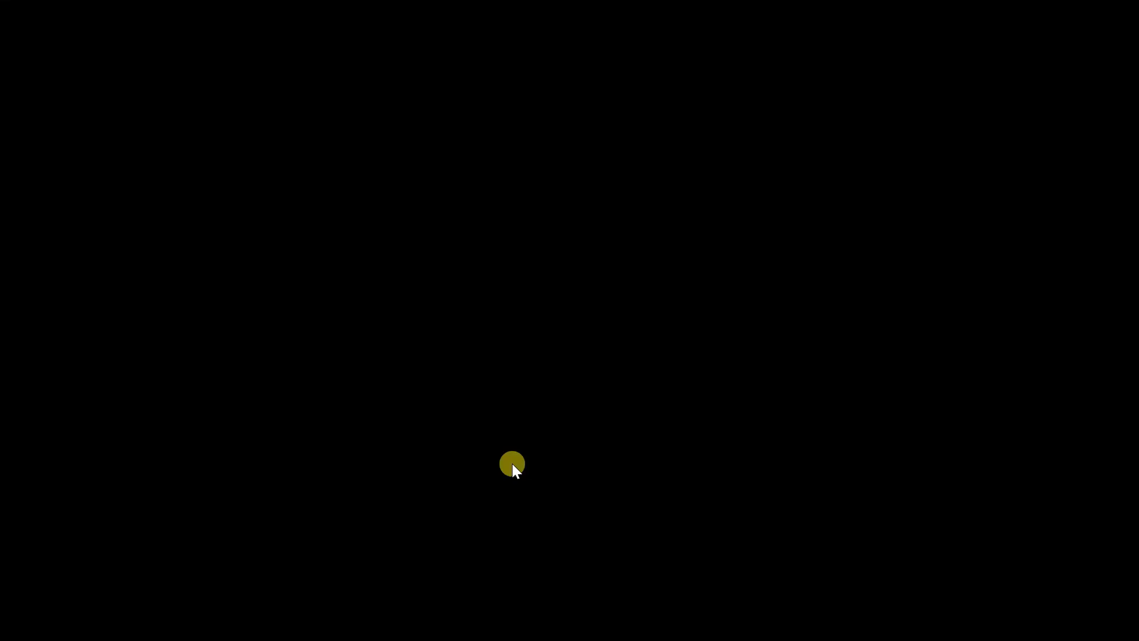
click(512, 464)
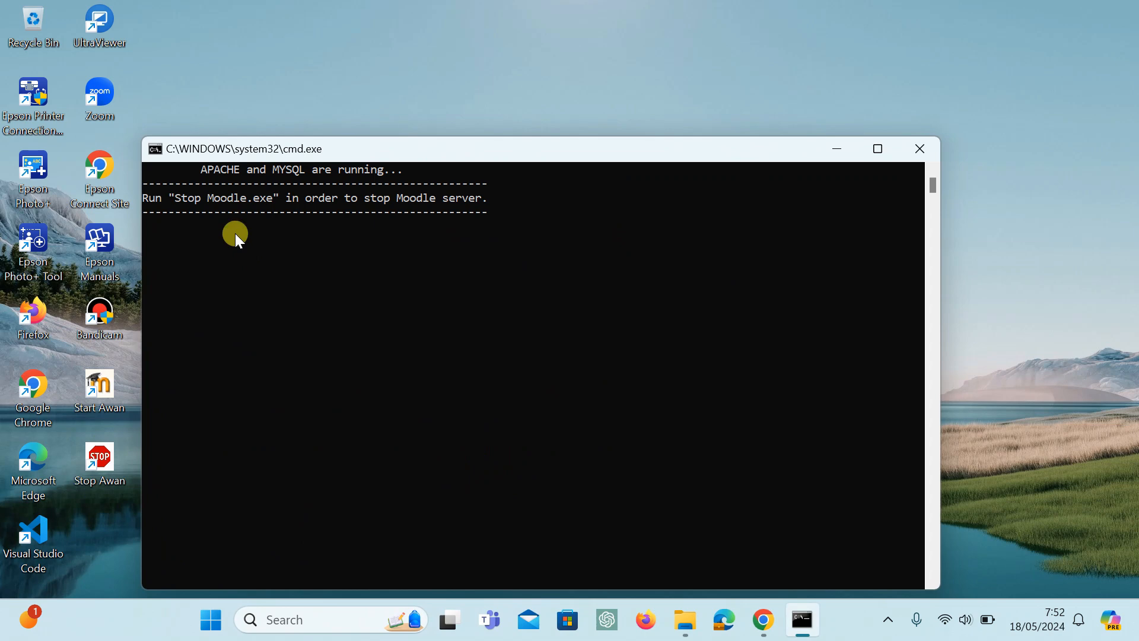
click(844, 153)
Switch to Google Chrome, load 192.168.0.165 again in its tab and look over the Awan Penggerak landing page.
click(761, 620)
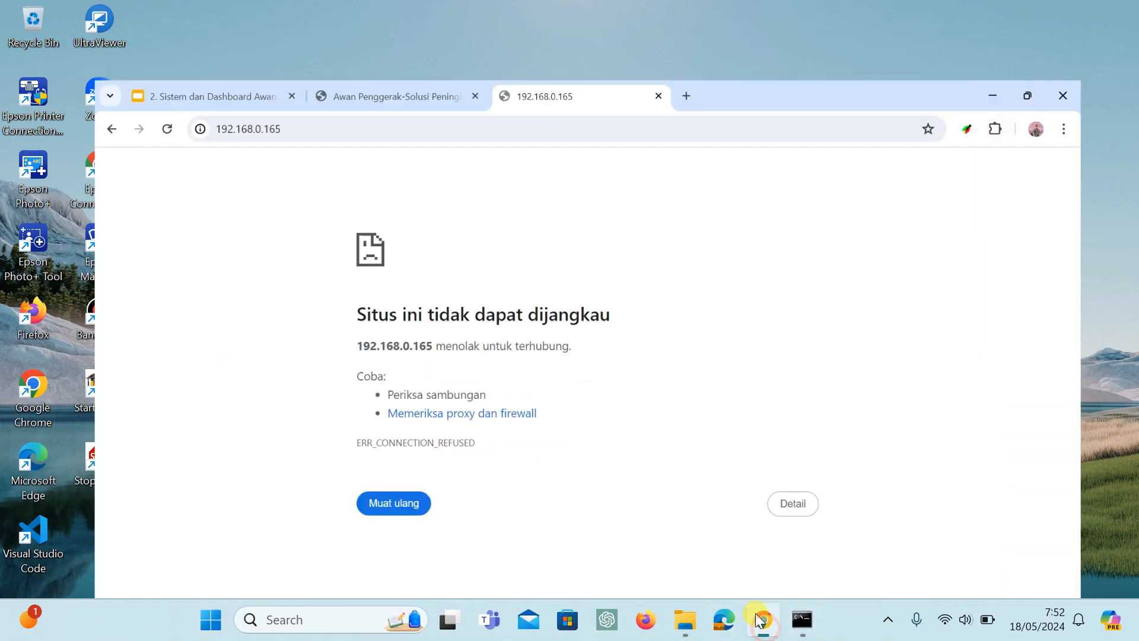
click(274, 59)
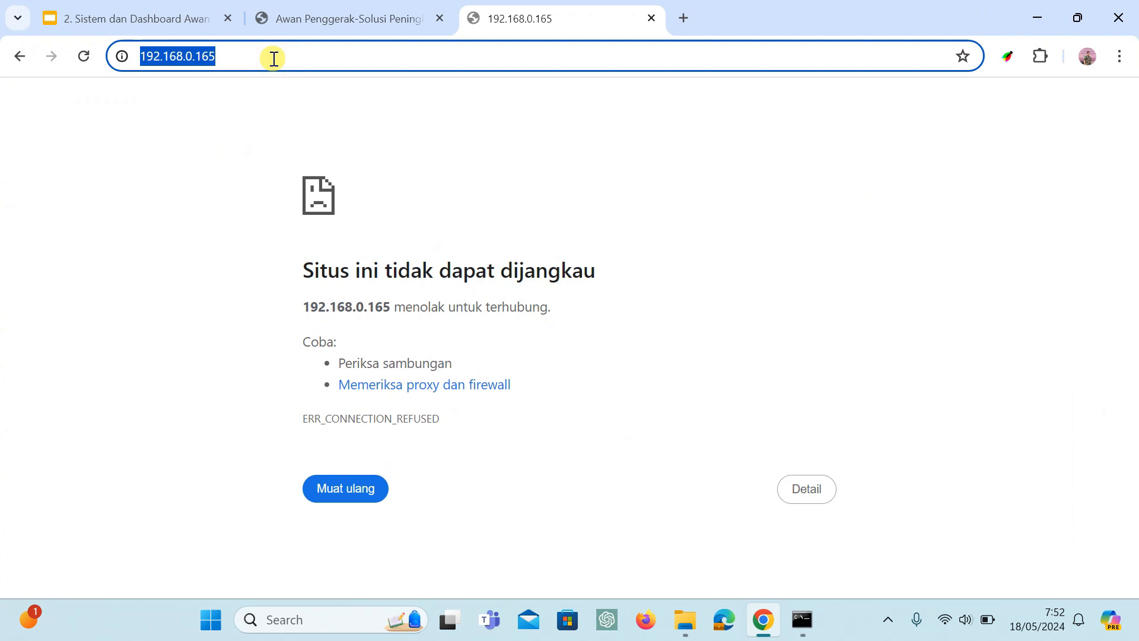
click(273, 58)
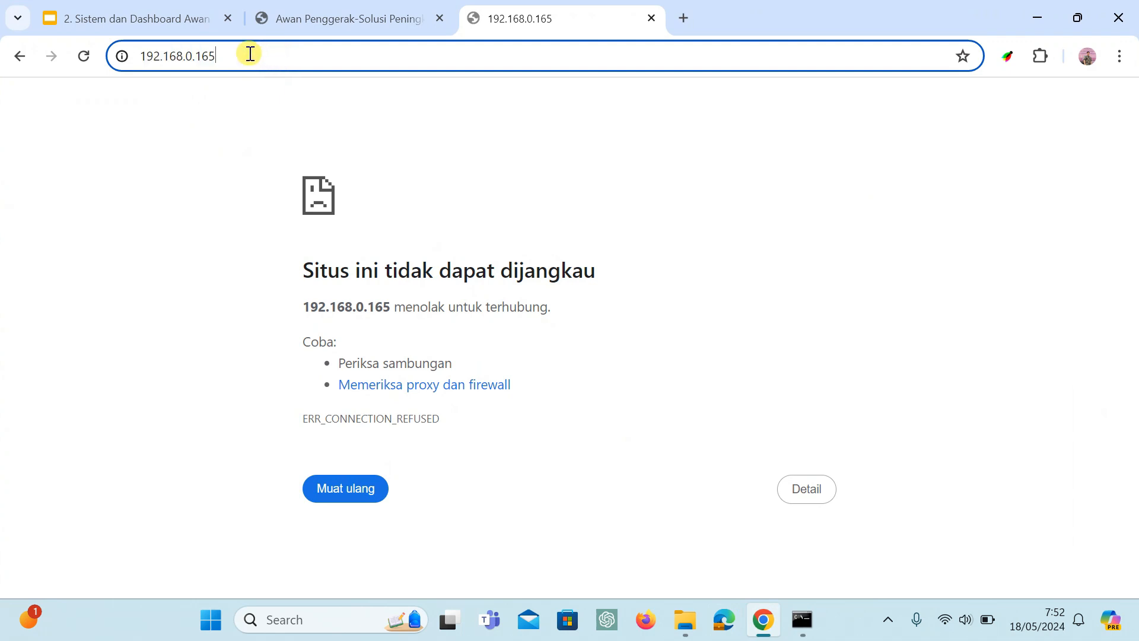
drag(231, 59, 134, 63)
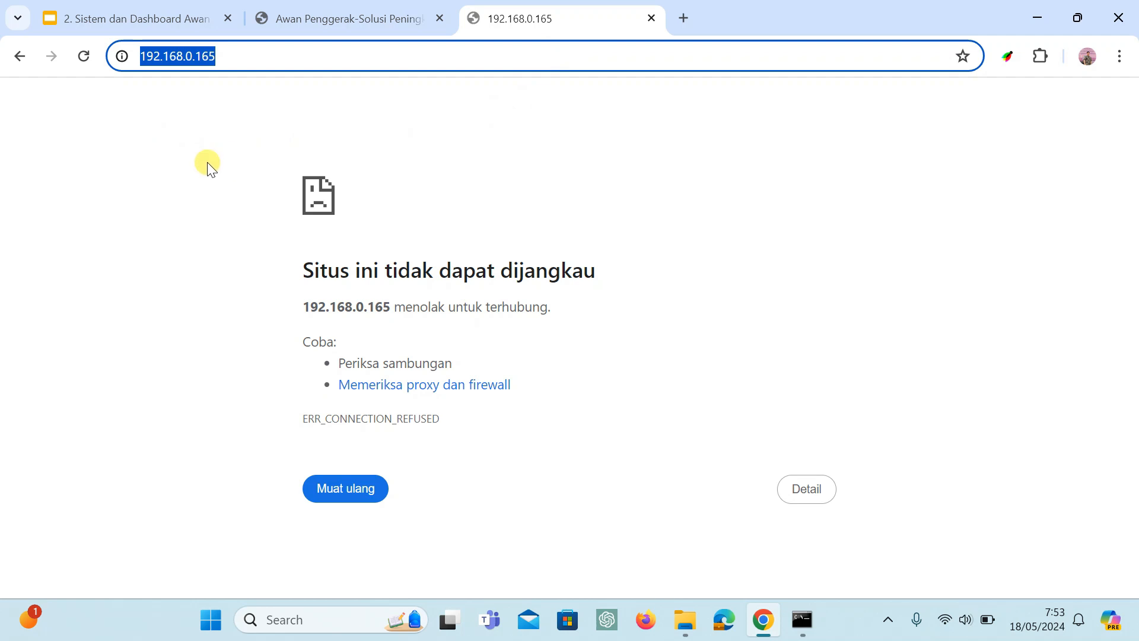
click(261, 56)
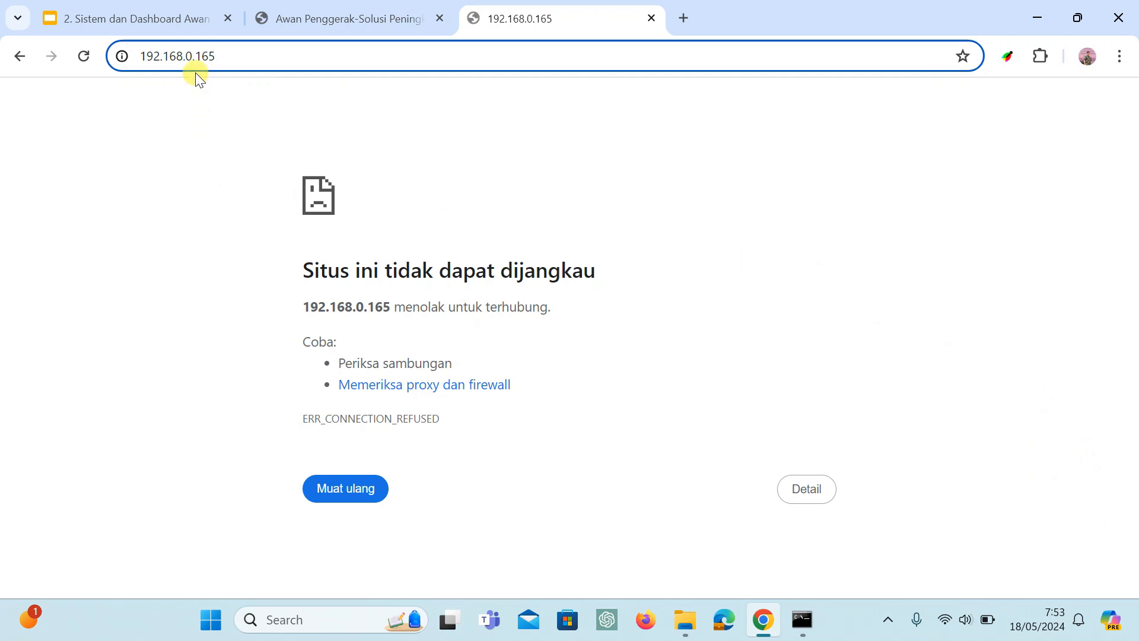
drag(218, 56, 123, 61)
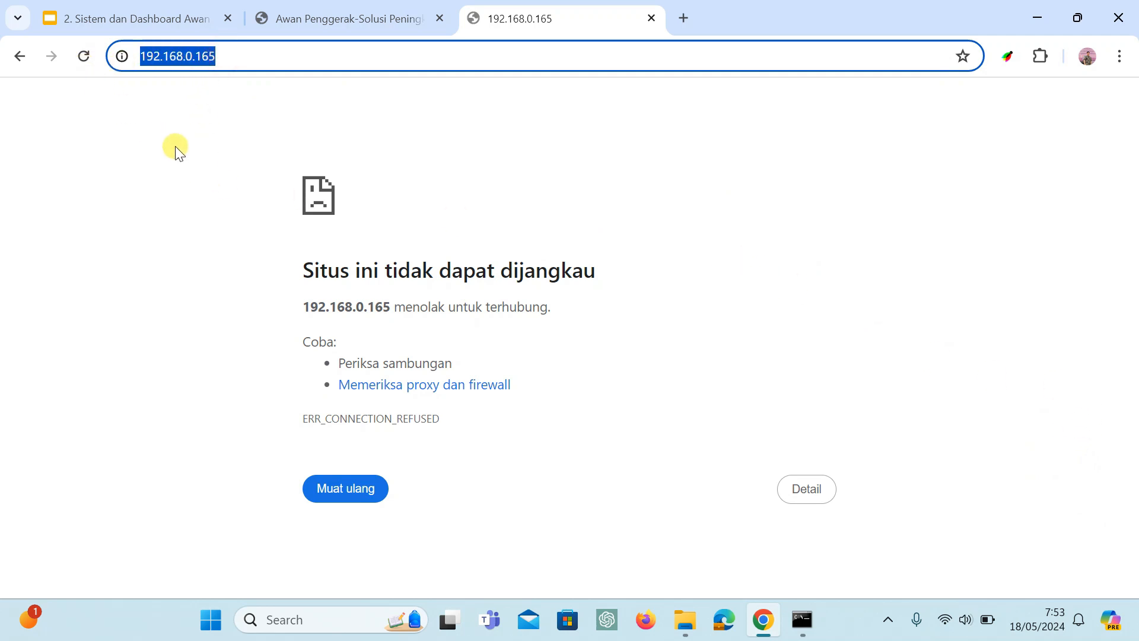
click(232, 65)
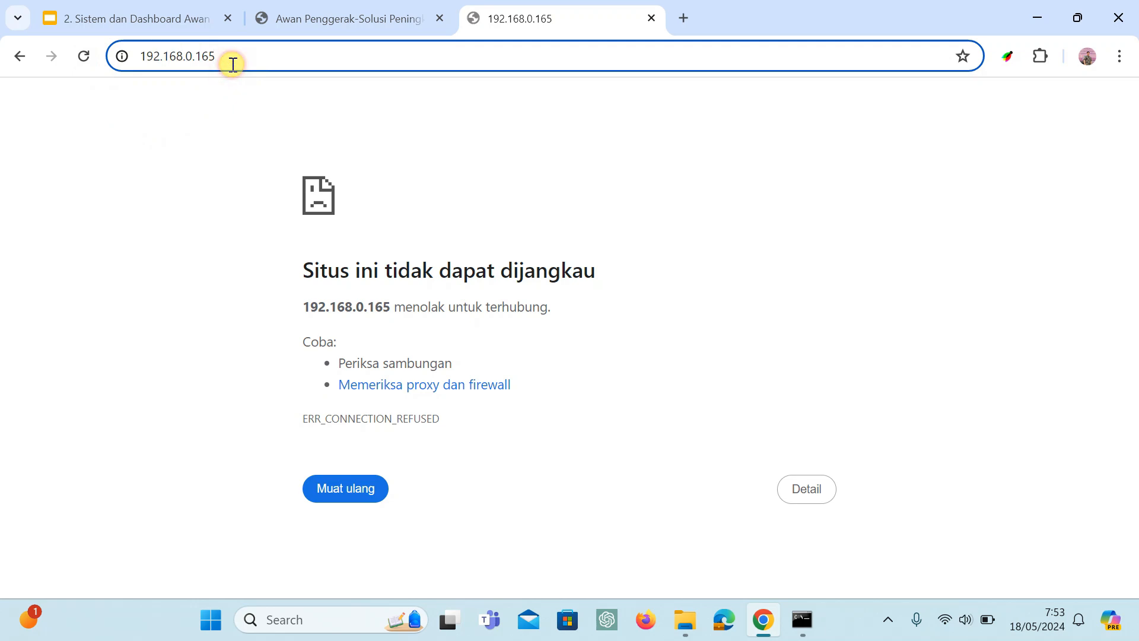
key(Return)
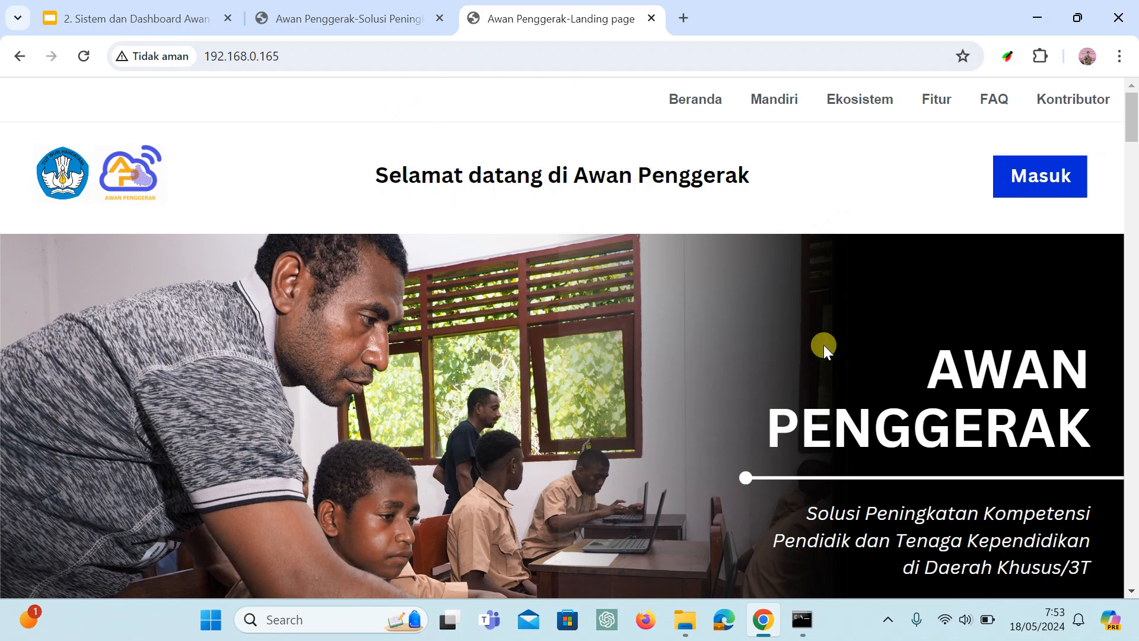
scroll(772, 341, down, 3)
scroll(677, 360, down, 3)
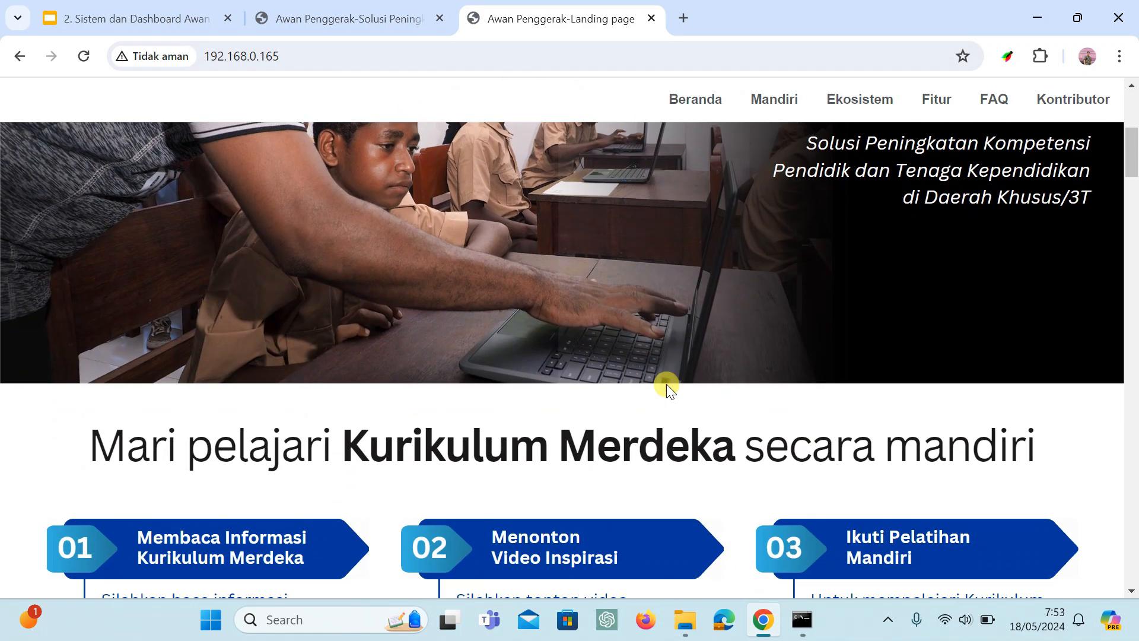
scroll(667, 383, up, 6)
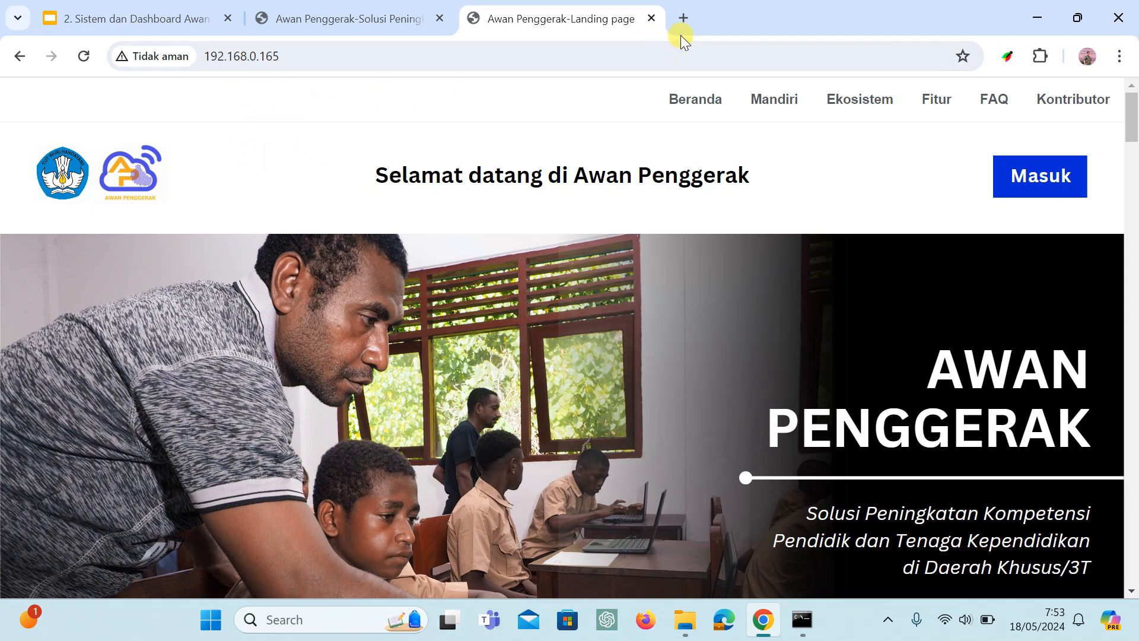
Load localhost in a new browser tab.
click(683, 17)
click(185, 52)
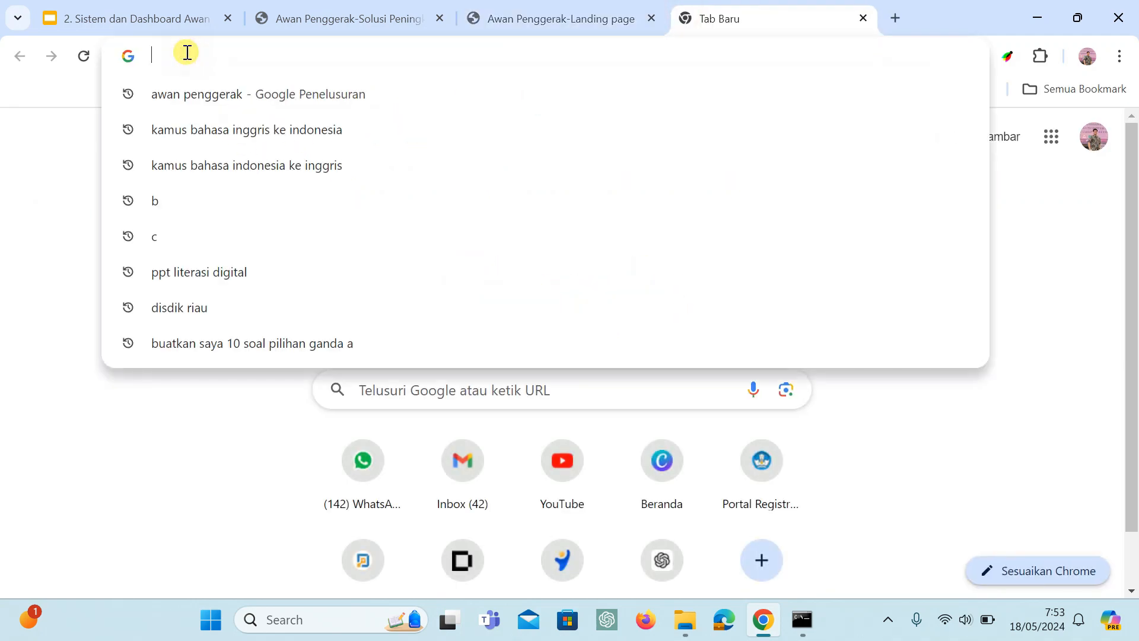
text(loca)
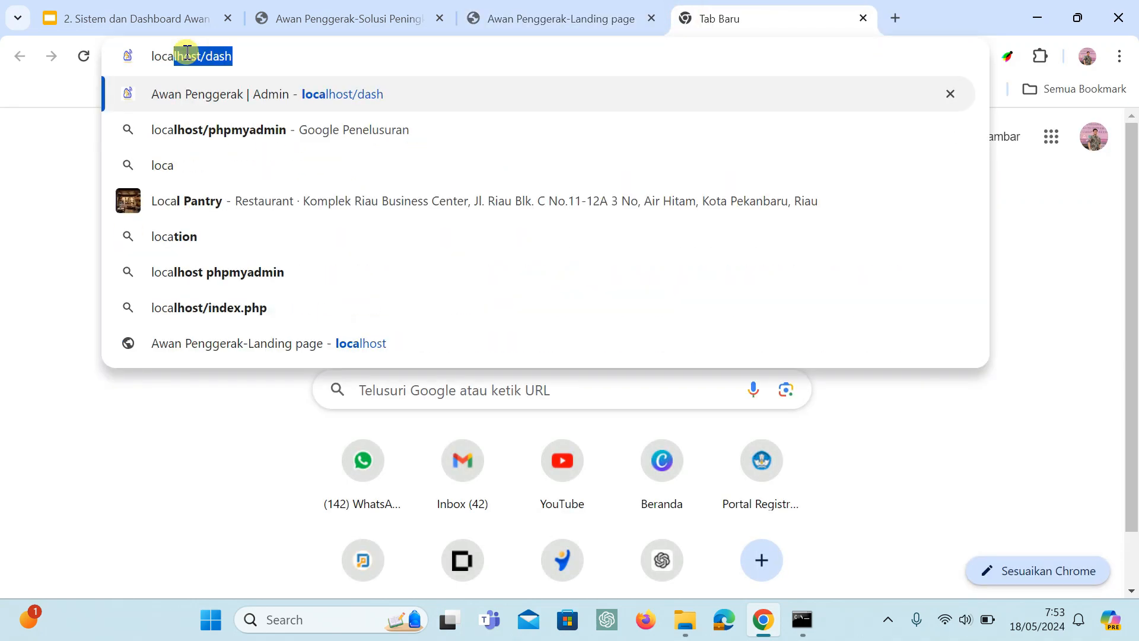
text(lh)
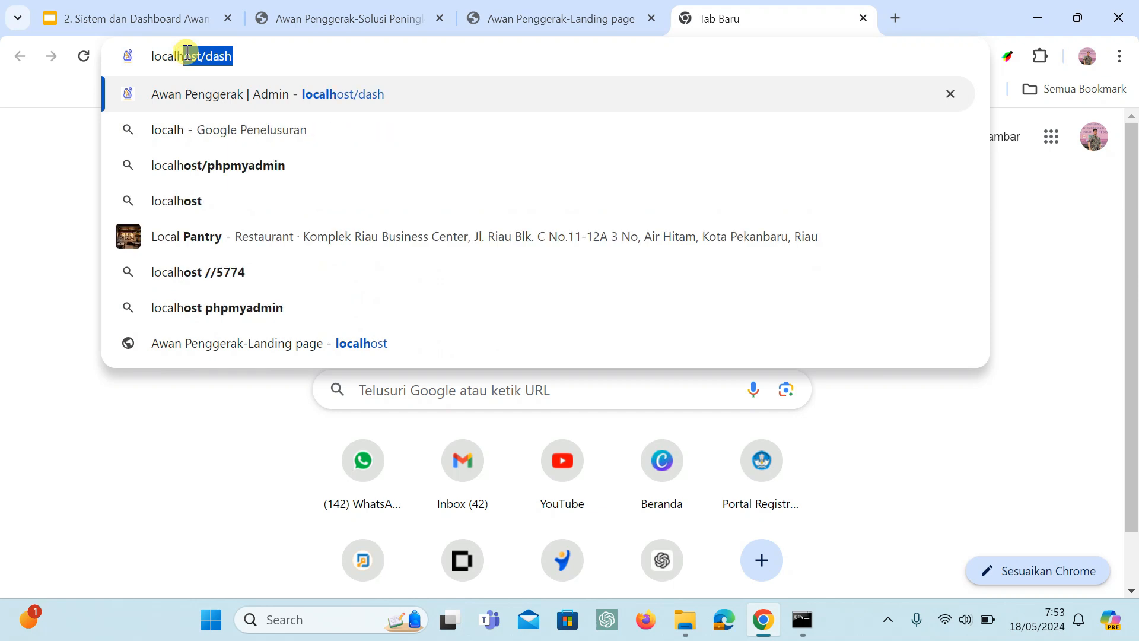
text(ost)
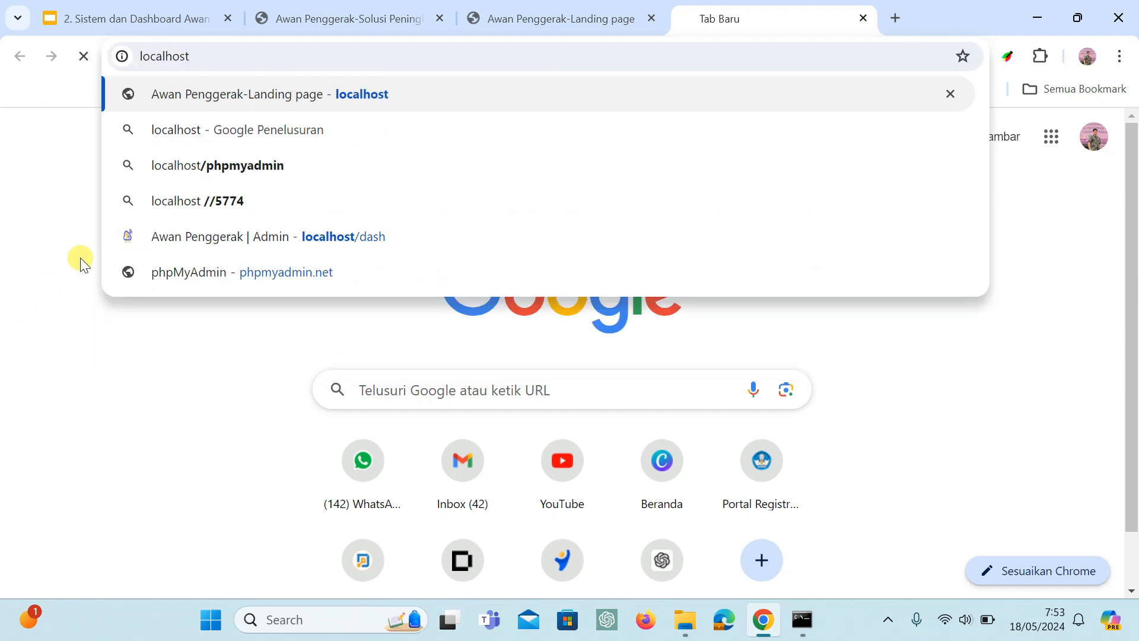
key(Return)
Compare the 192.168.0.165 and localhost tabs and their addresses, and close the localhost tab.
click(571, 16)
click(712, 12)
click(562, 8)
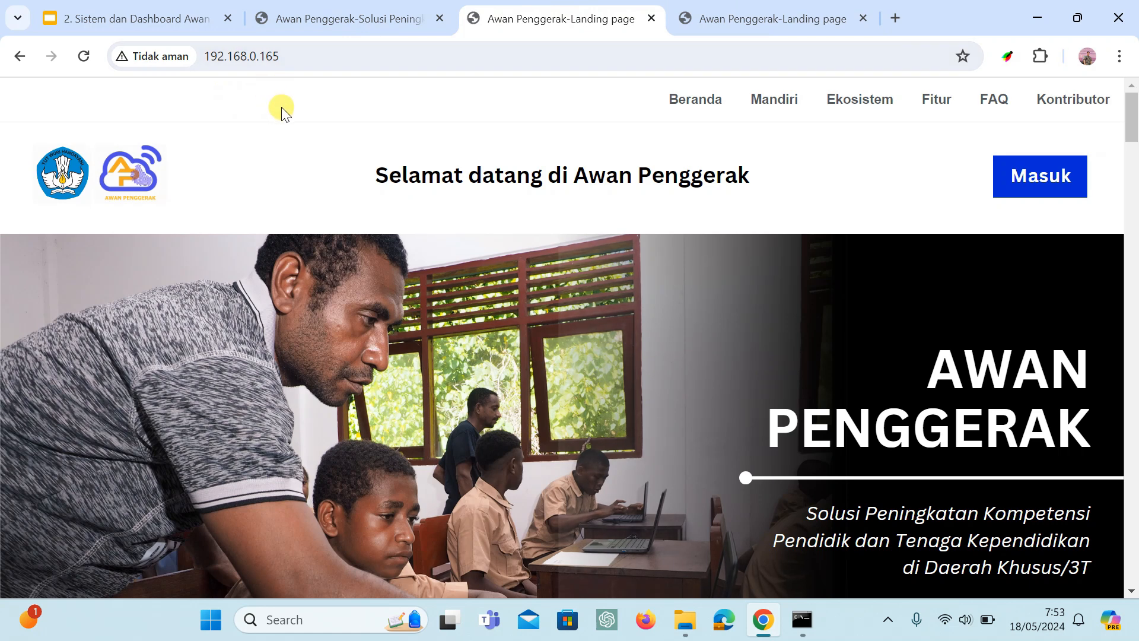
click(290, 56)
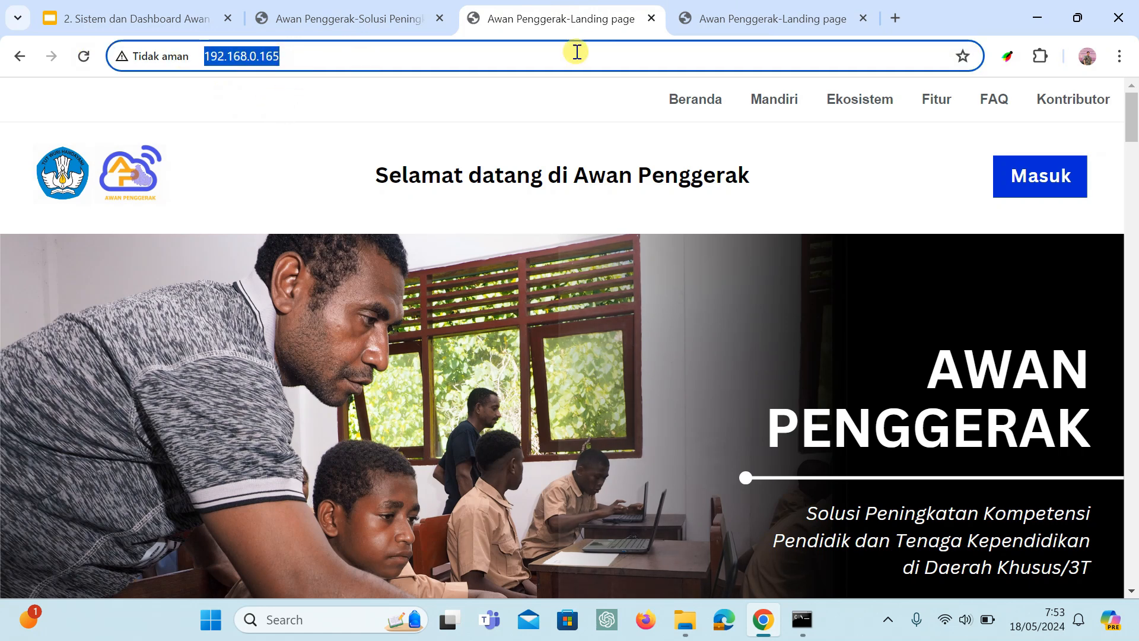
click(738, 17)
click(222, 57)
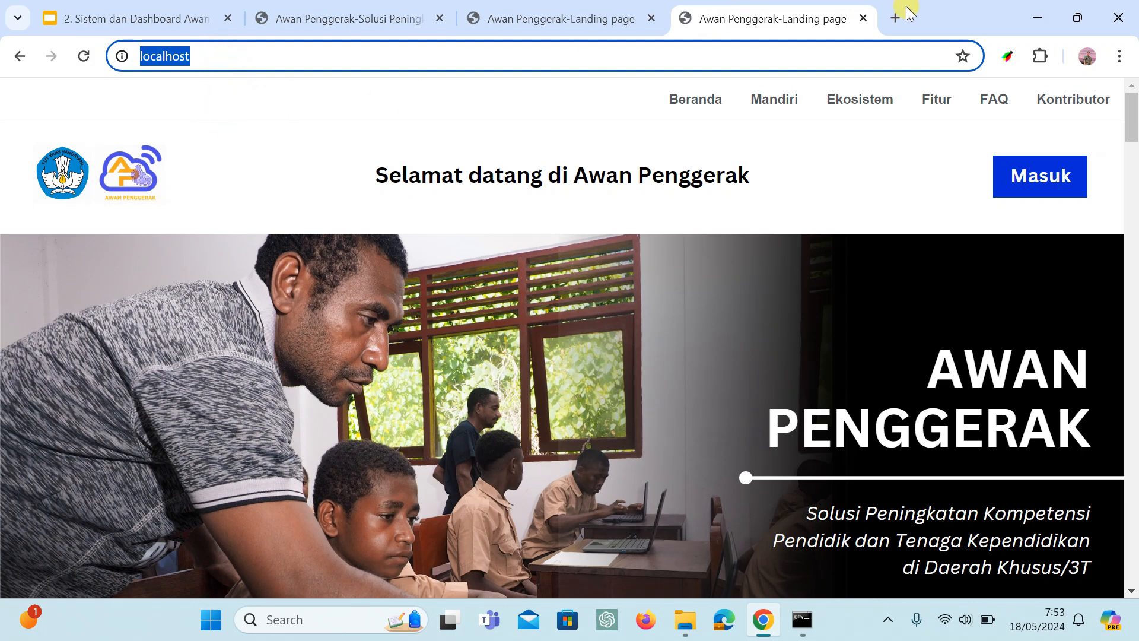
click(864, 19)
click(360, 128)
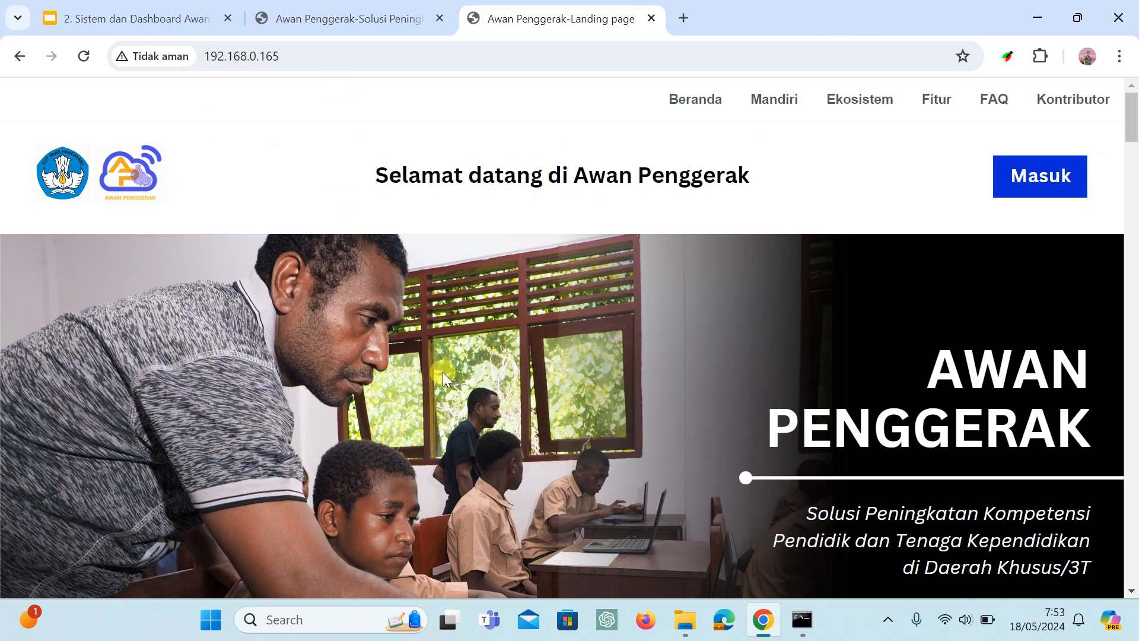
Compare the local landing page at 192.168.0.165 with the online page at awanpenggerak.kemdikbud.go.id.
scroll(585, 383, down, 15)
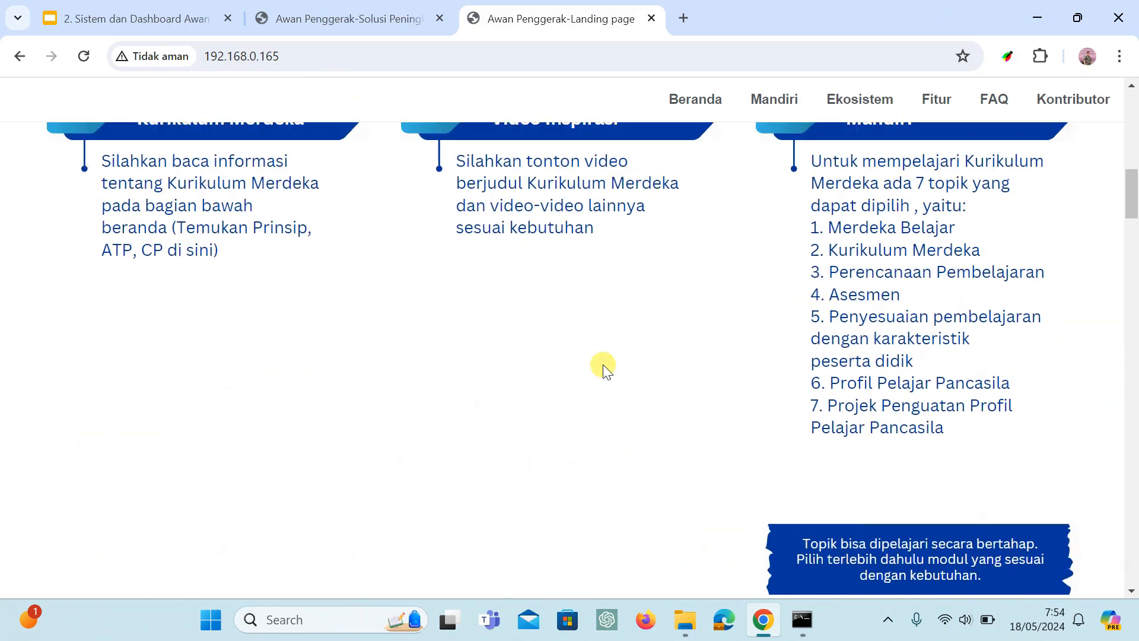
scroll(603, 364, up, 3)
scroll(704, 344, down, 5)
scroll(704, 343, up, 5)
click(388, 3)
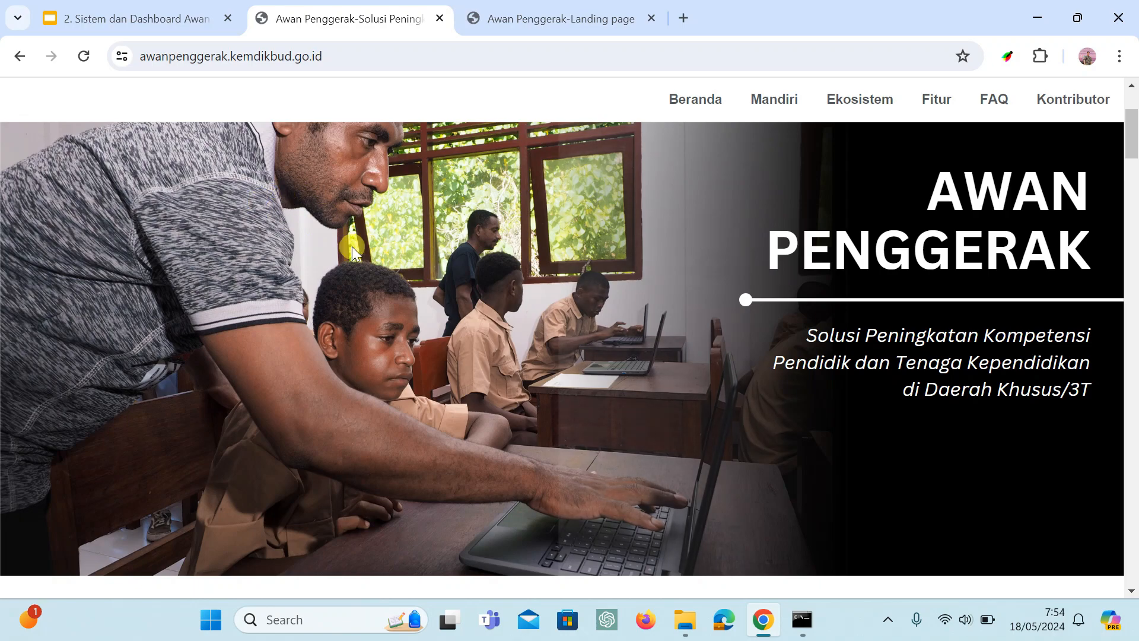
scroll(351, 249, down, 7)
scroll(354, 247, up, 9)
key(ctrl+Tab)
scroll(400, 260, down, 20)
scroll(425, 295, up, 6)
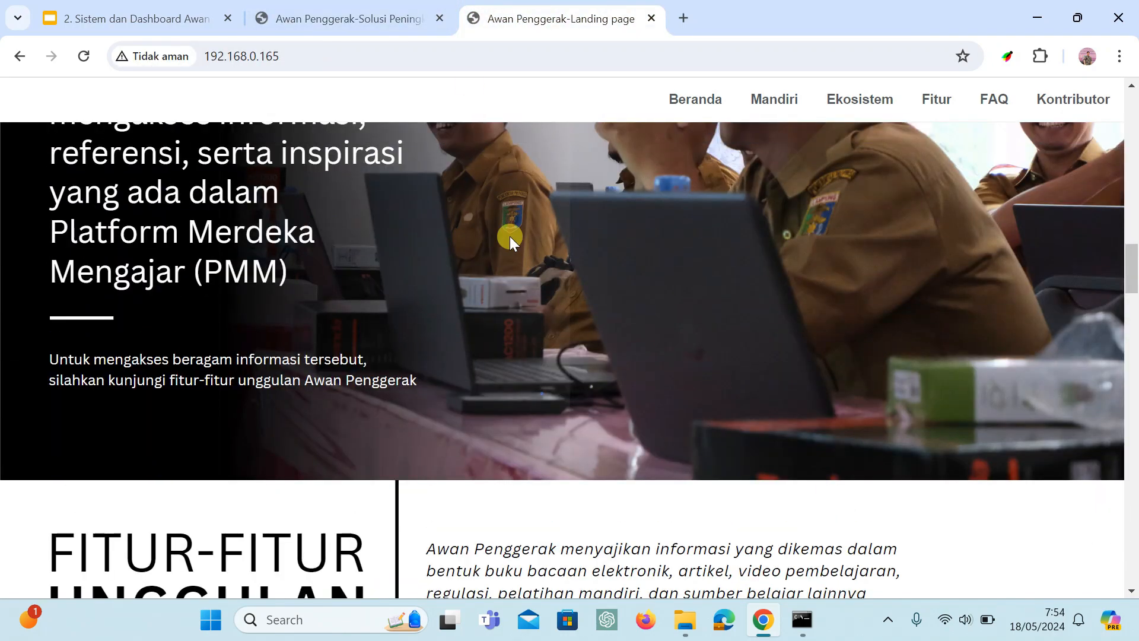
click(348, 15)
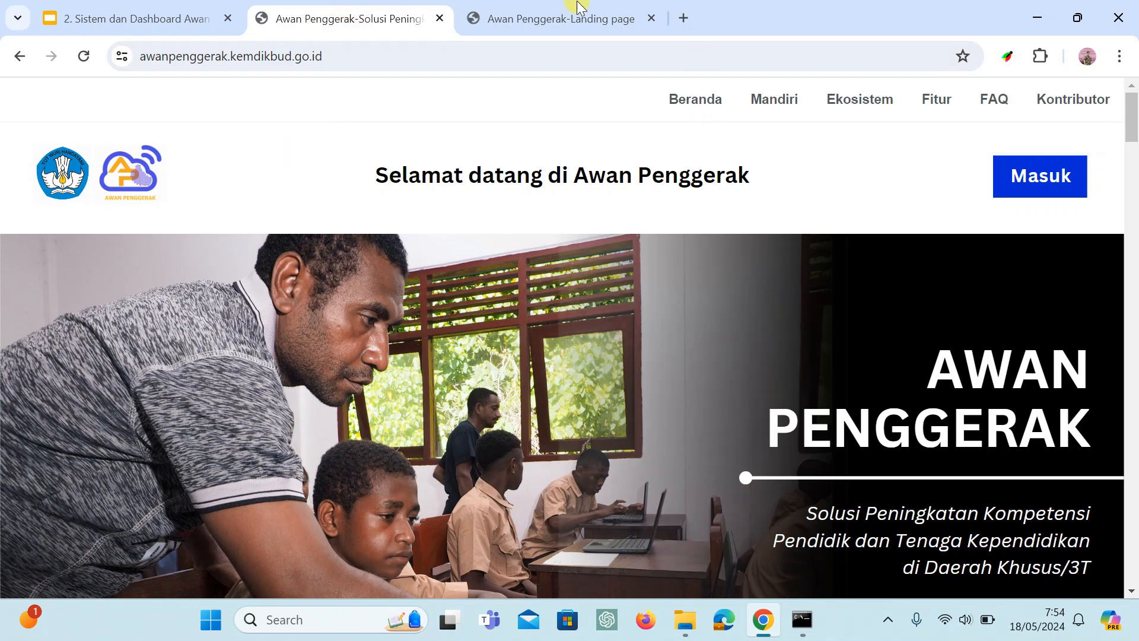
click(551, 9)
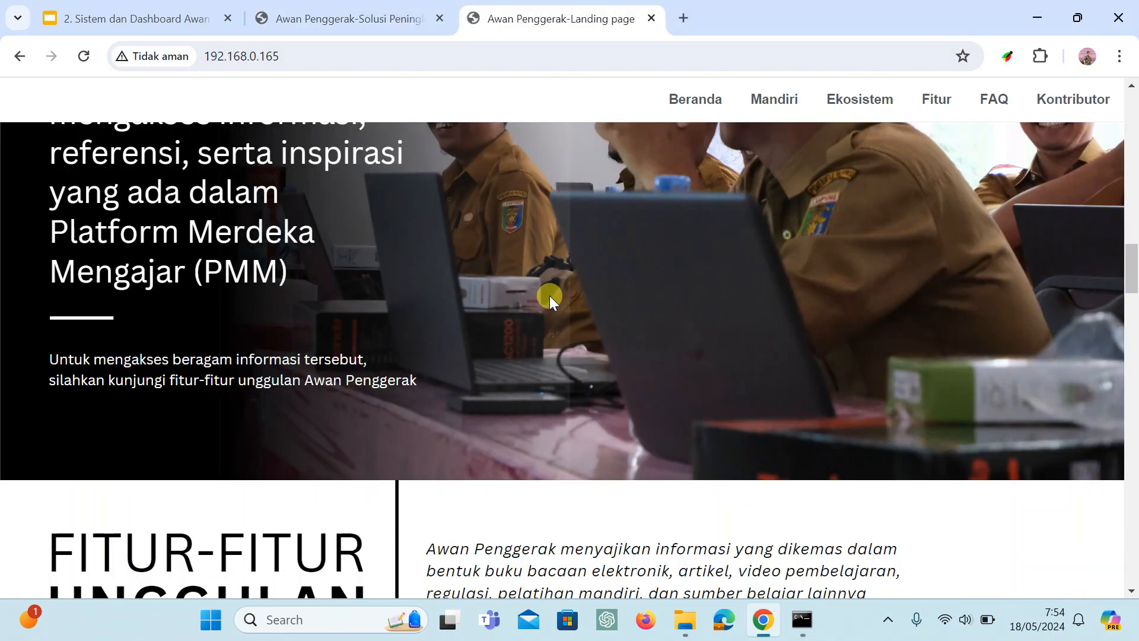
scroll(564, 393, up, 7)
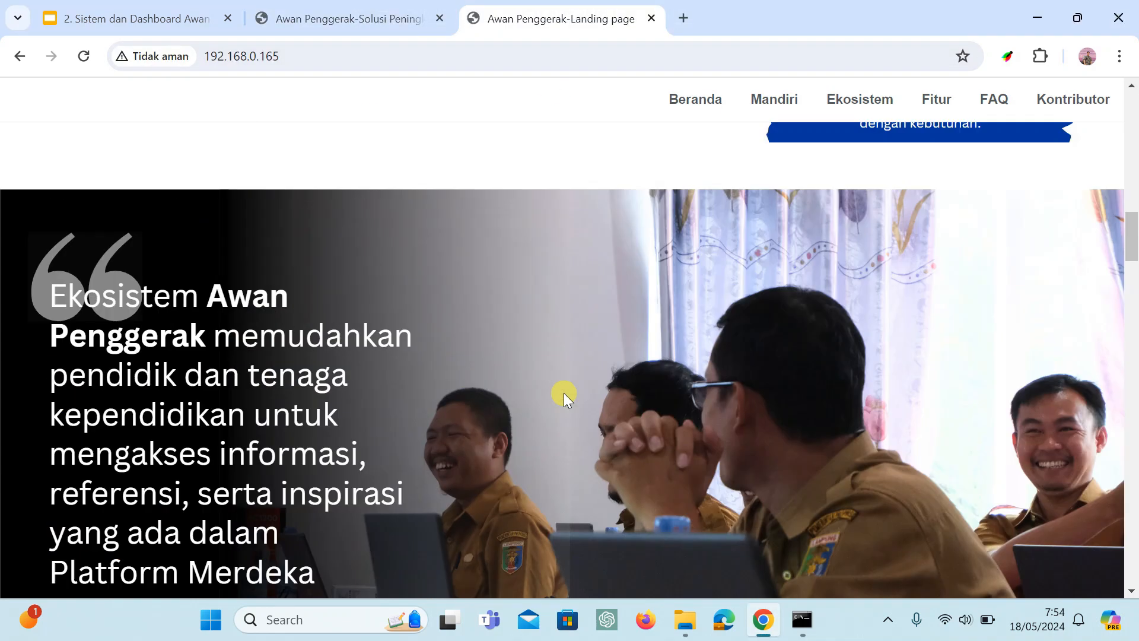
scroll(565, 393, up, 10)
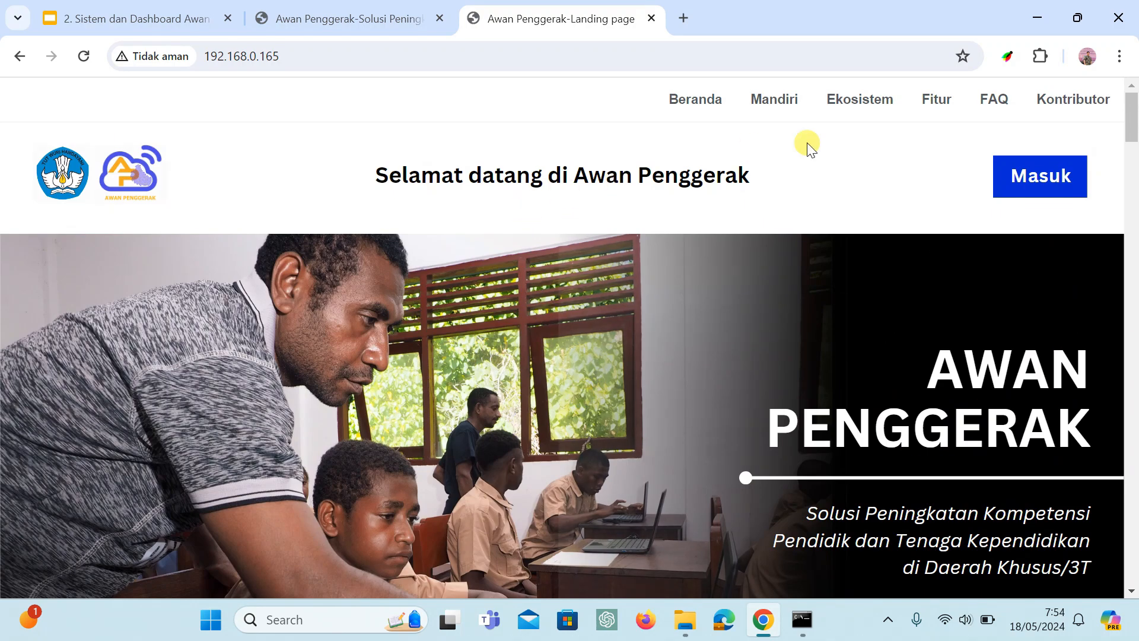
Open the local site's login page through Masuk, dismiss the Google Translate popup and leave the username empty.
click(1037, 179)
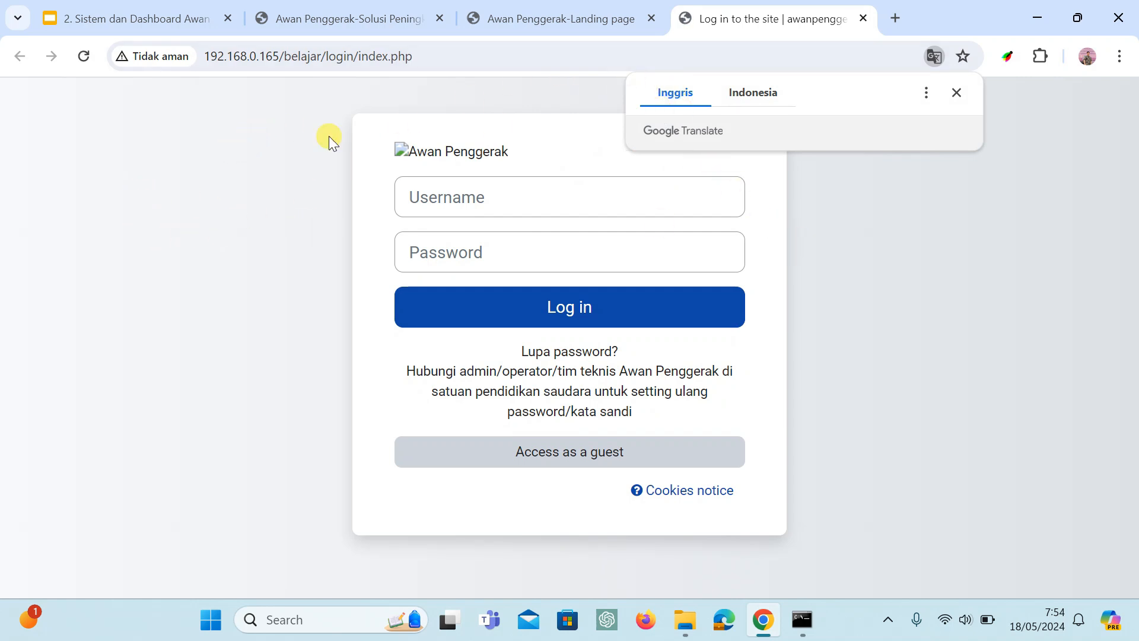
click(956, 92)
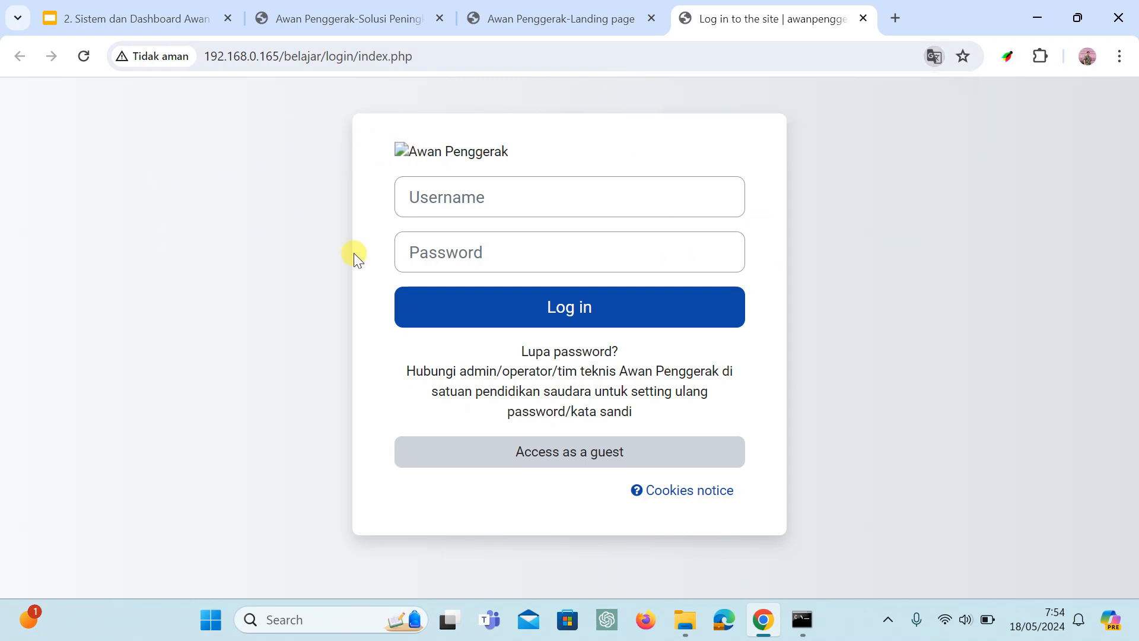
click(451, 198)
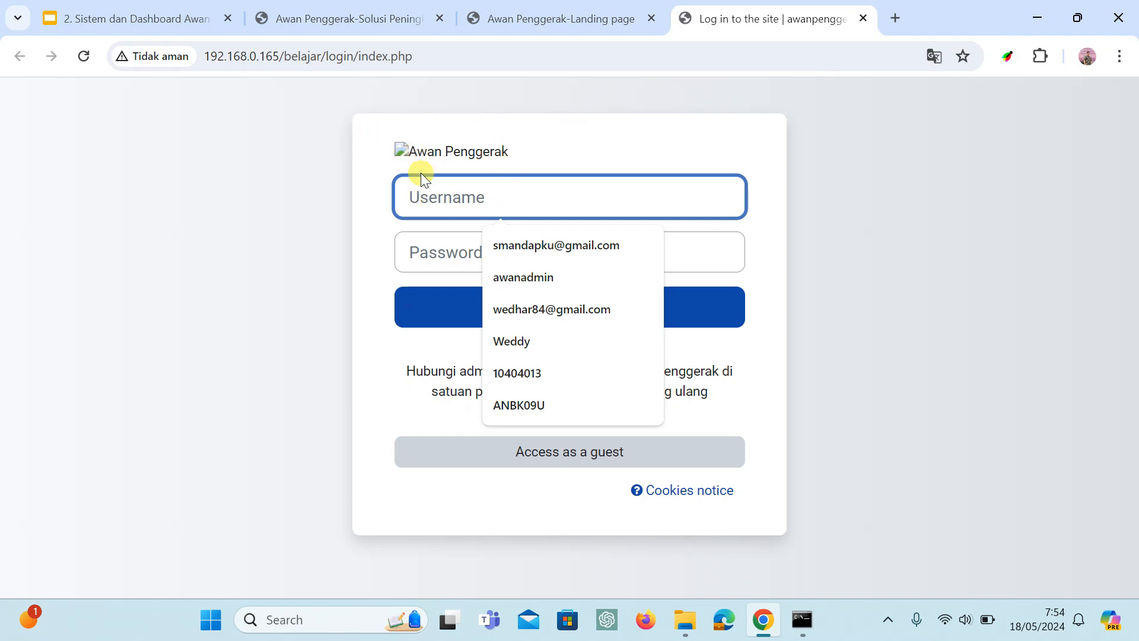
click(389, 148)
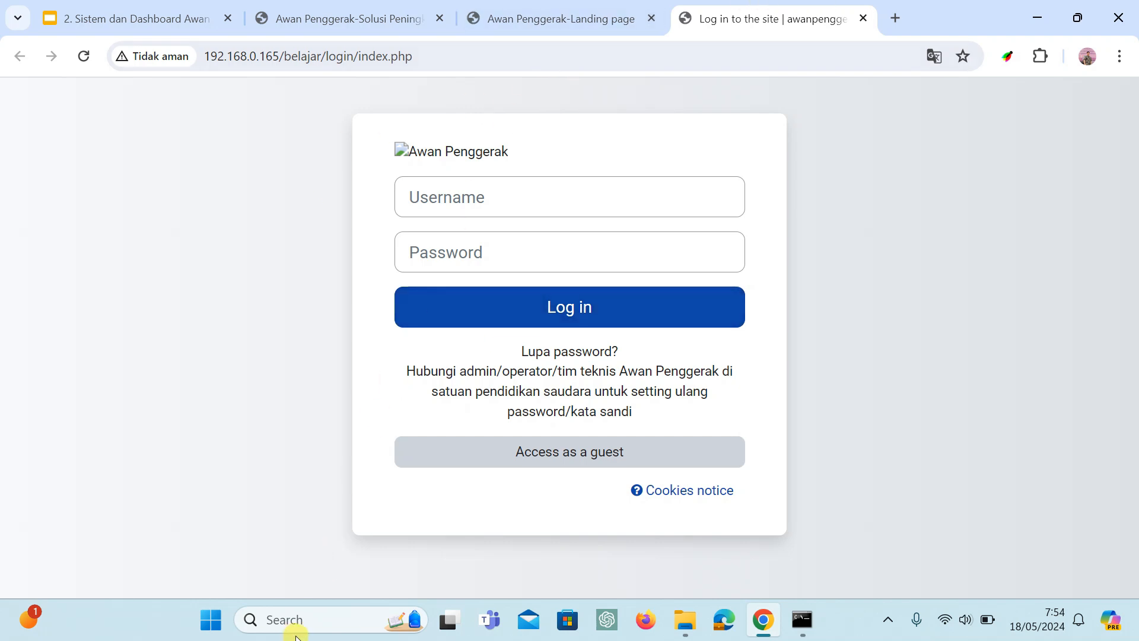
Switch to File Explorer's Windows (C:) window and open the folder C:\awan\server\moodle\belajar.
mouse_move(685, 619)
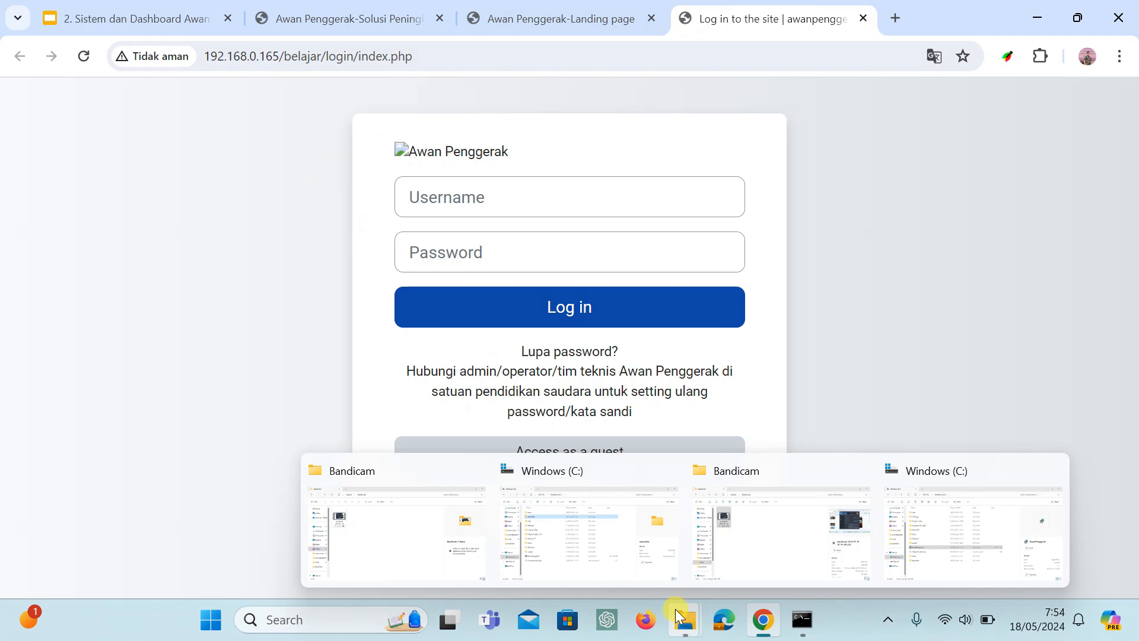
click(624, 563)
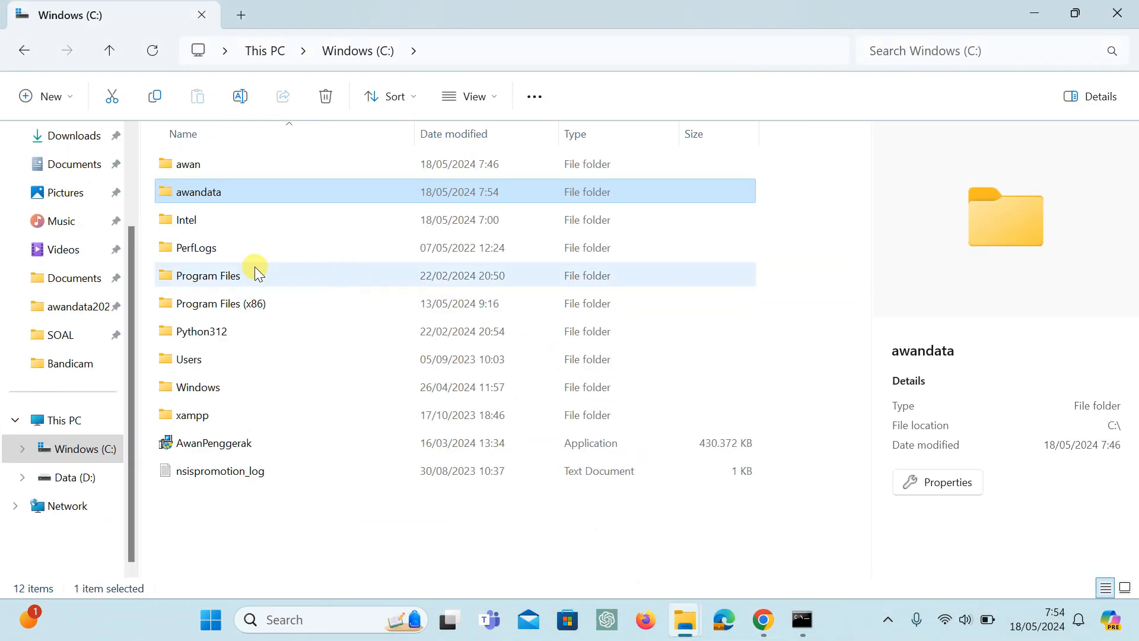
click(101, 450)
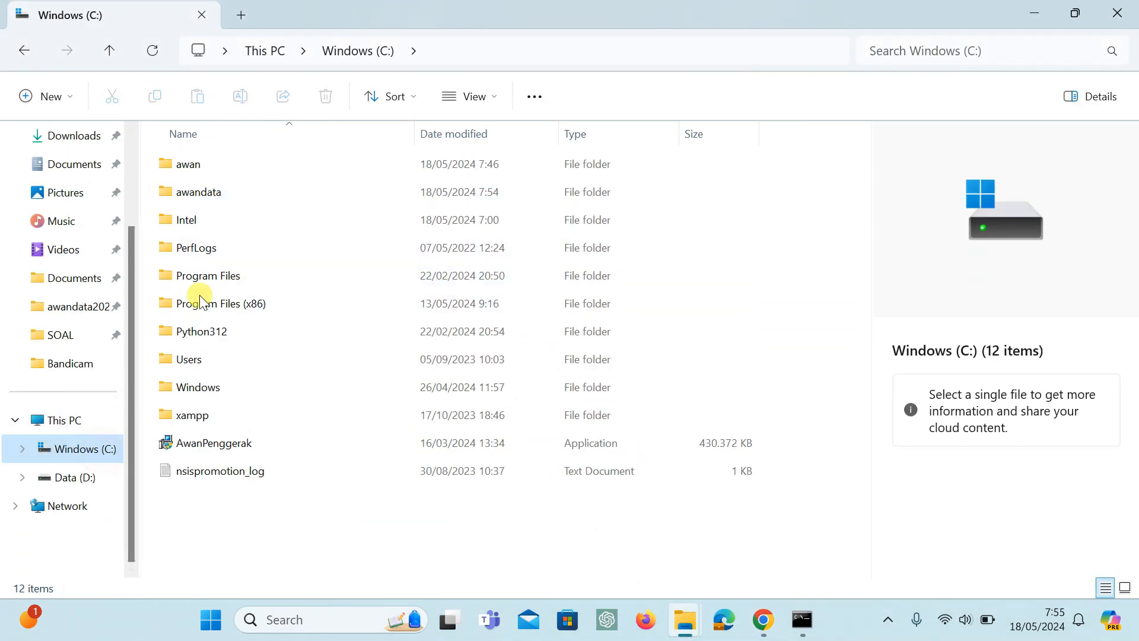
click(208, 166)
click(209, 196)
click(203, 171)
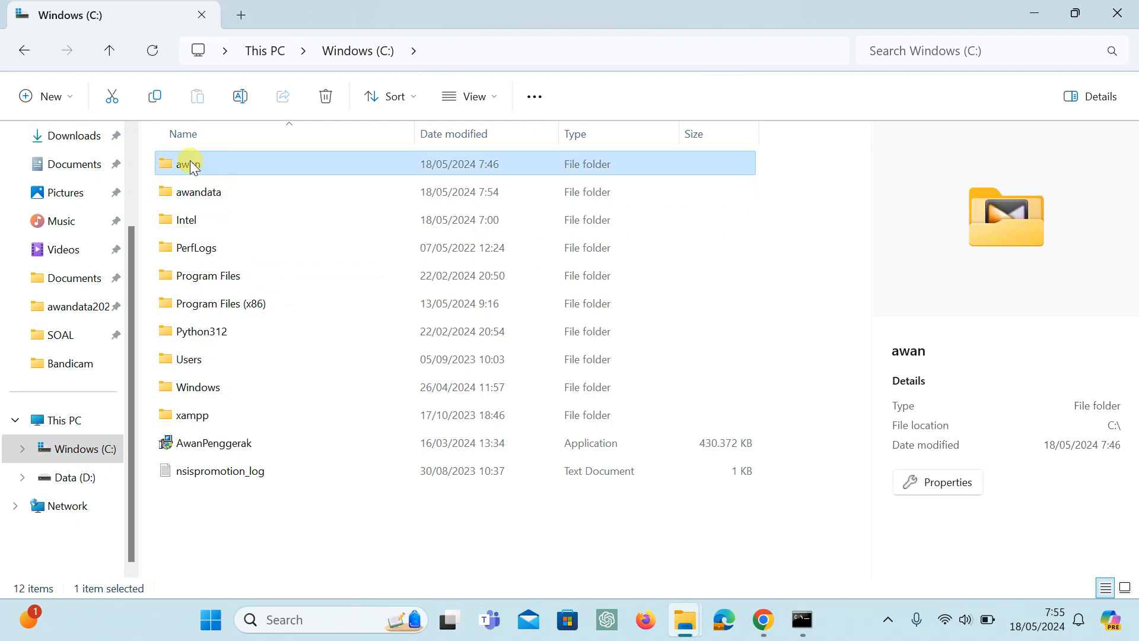
double_click(190, 165)
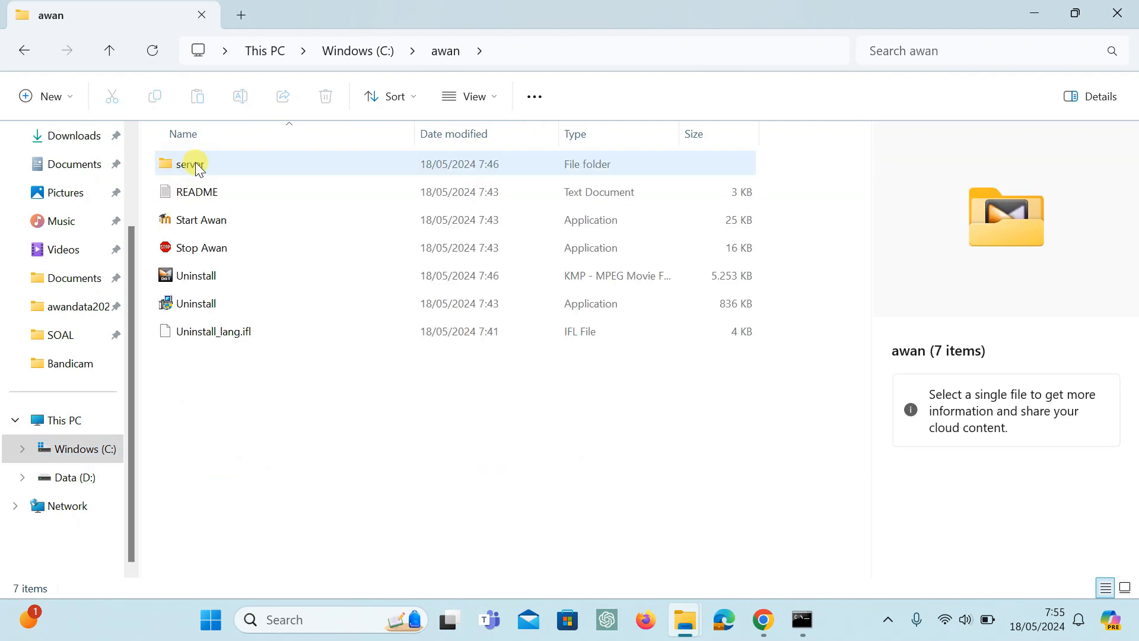
click(180, 164)
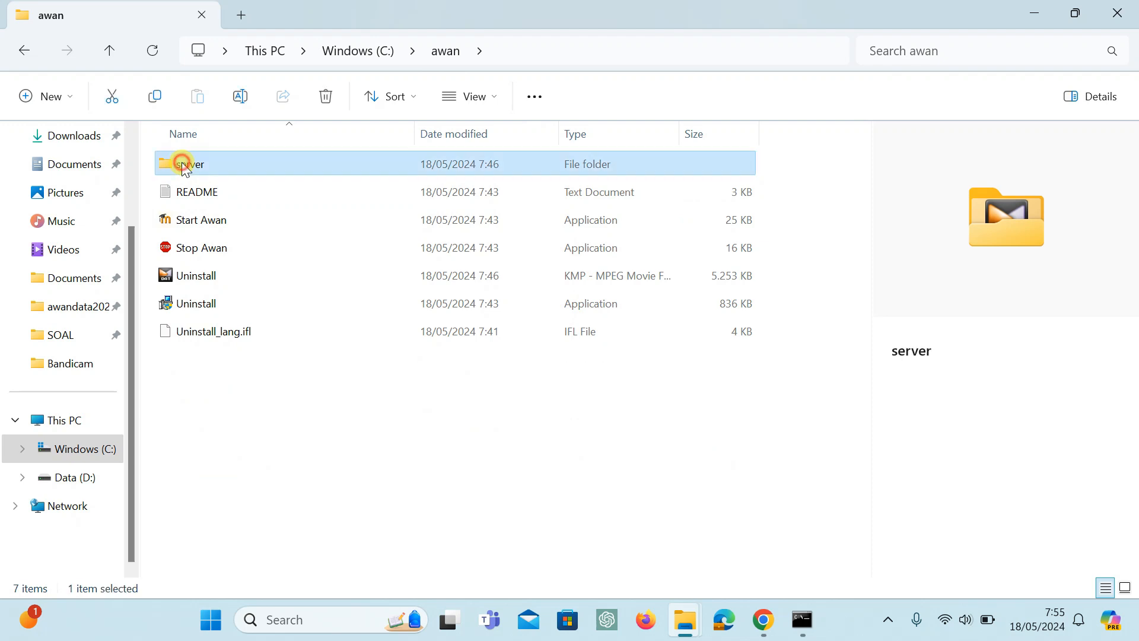
double_click(183, 166)
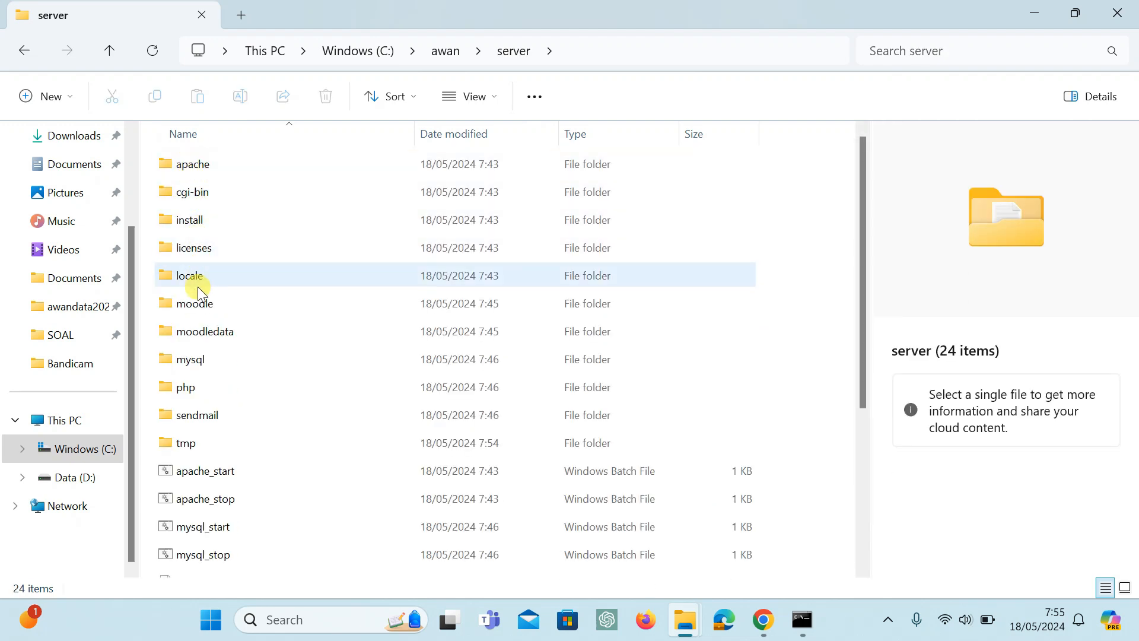
double_click(191, 303)
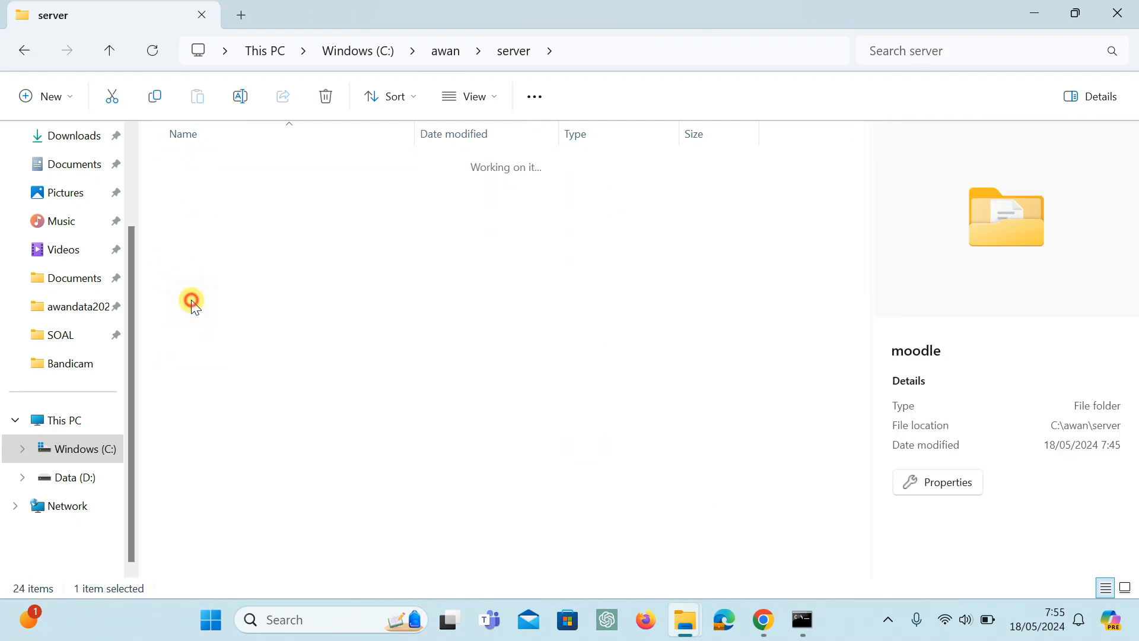
double_click(188, 164)
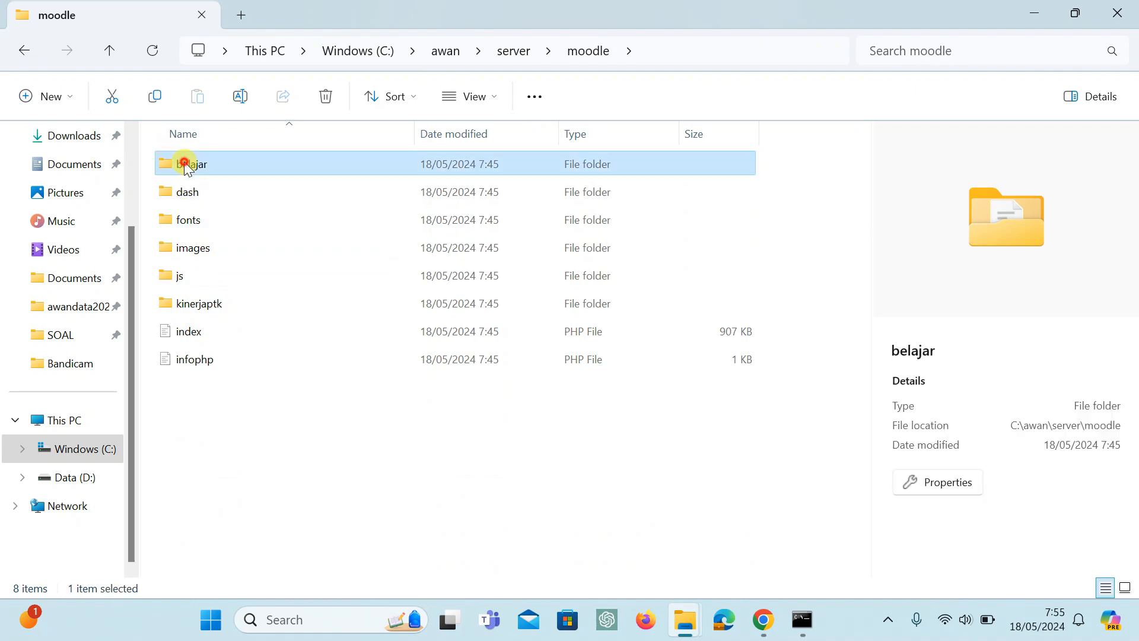
Find the config PHP file in the belajar folder and bring up the choice of apps to open it with.
scroll(220, 272, down, 20)
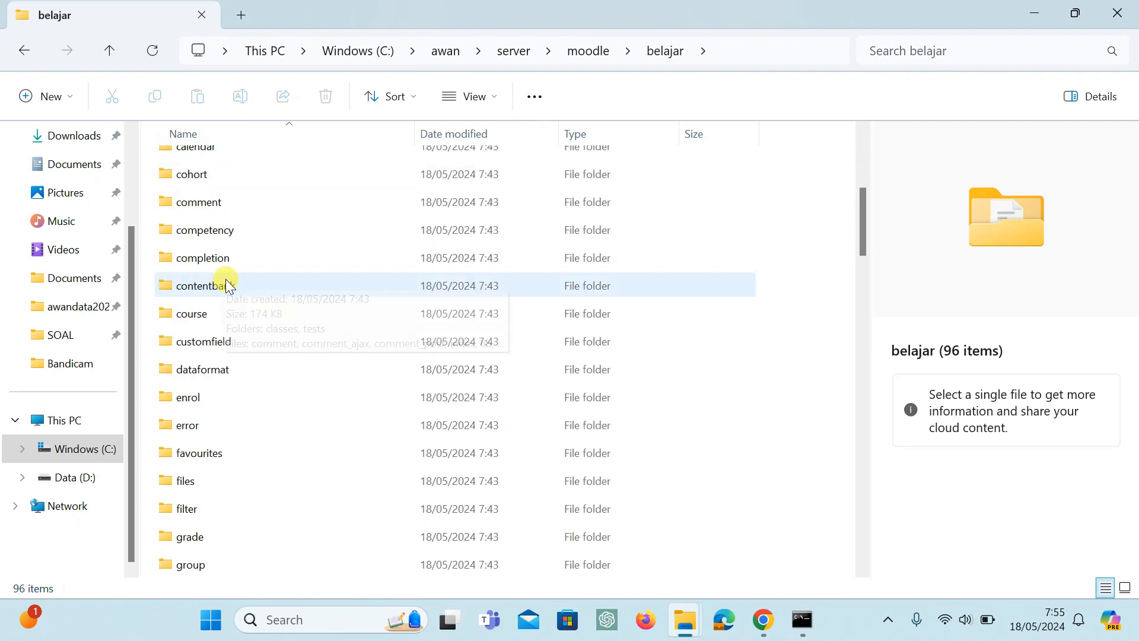
scroll(228, 345, down, 2)
scroll(228, 345, up, 2)
scroll(228, 344, down, 3)
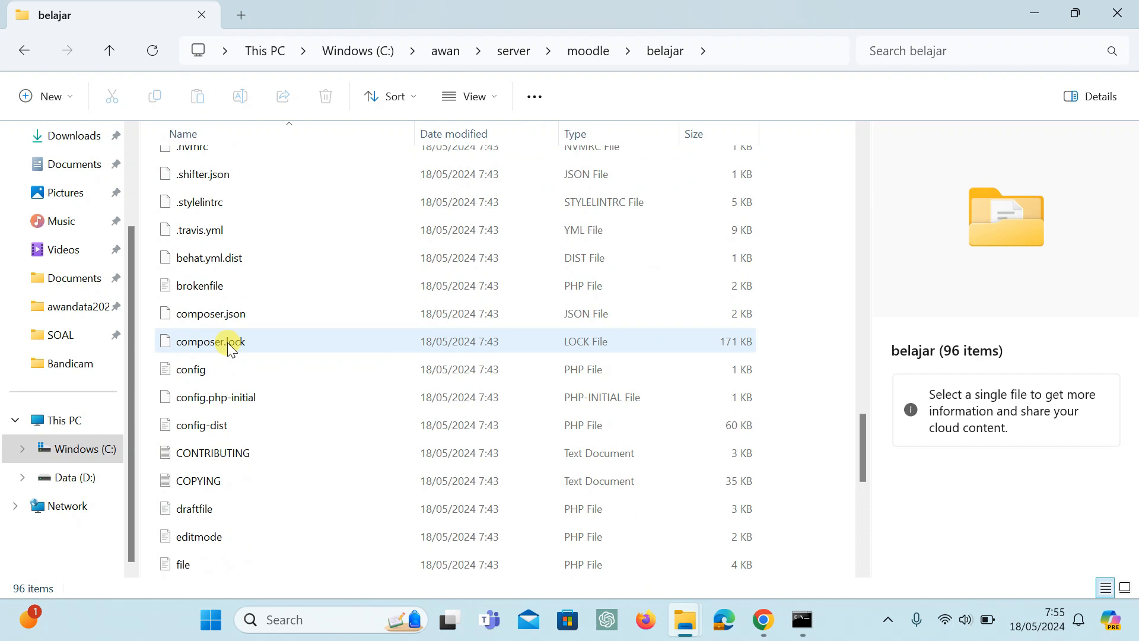
click(195, 367)
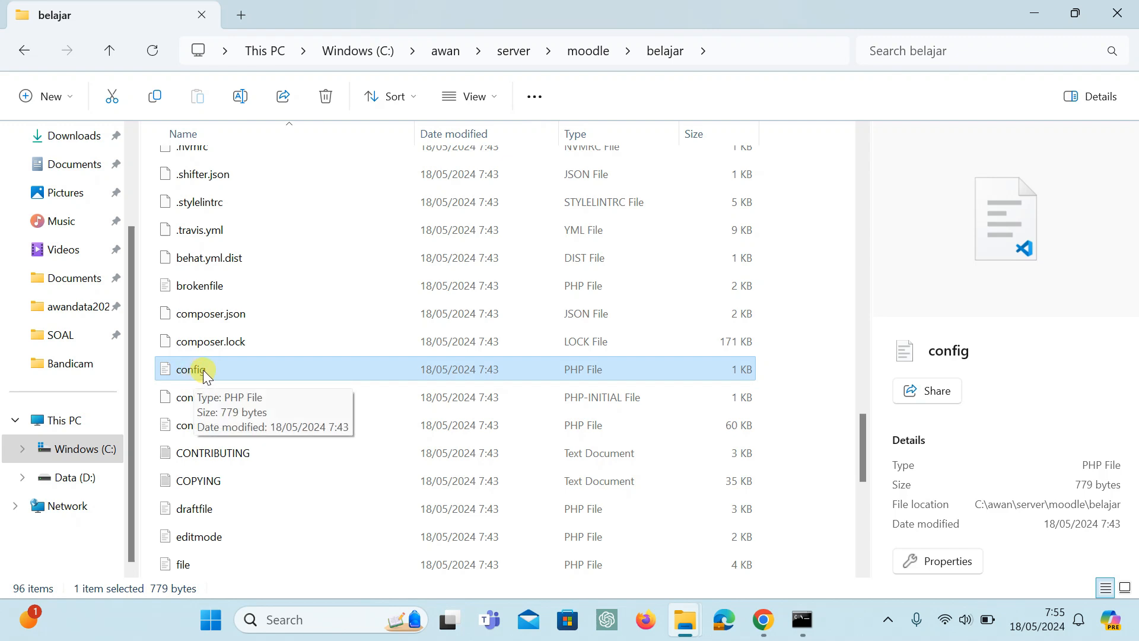
right_click(202, 370)
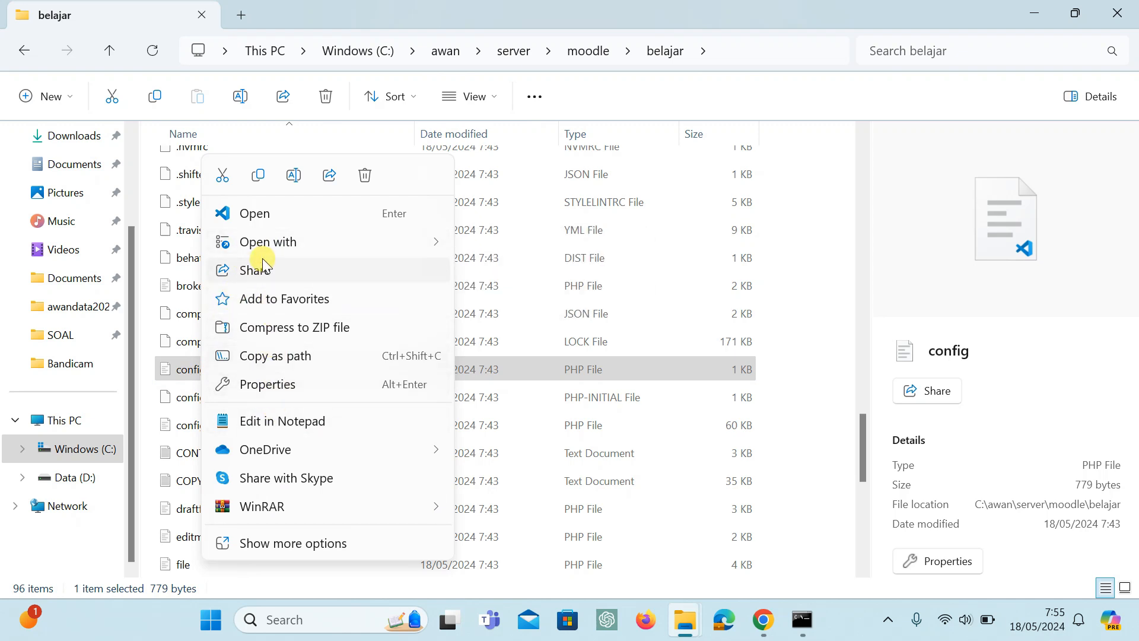
mouse_move(274, 249)
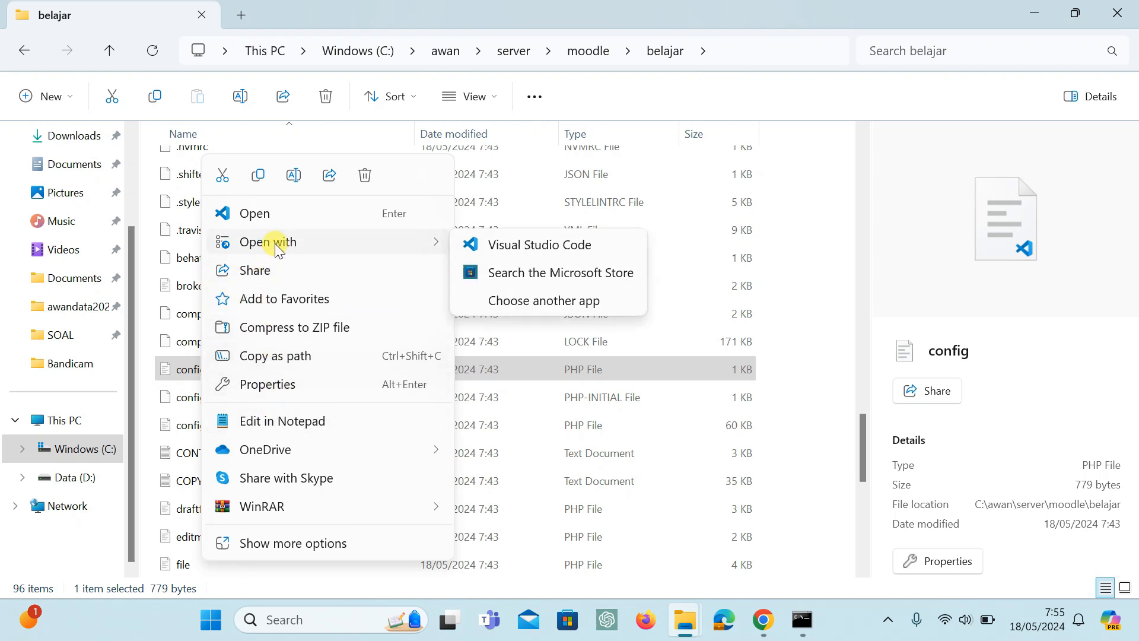
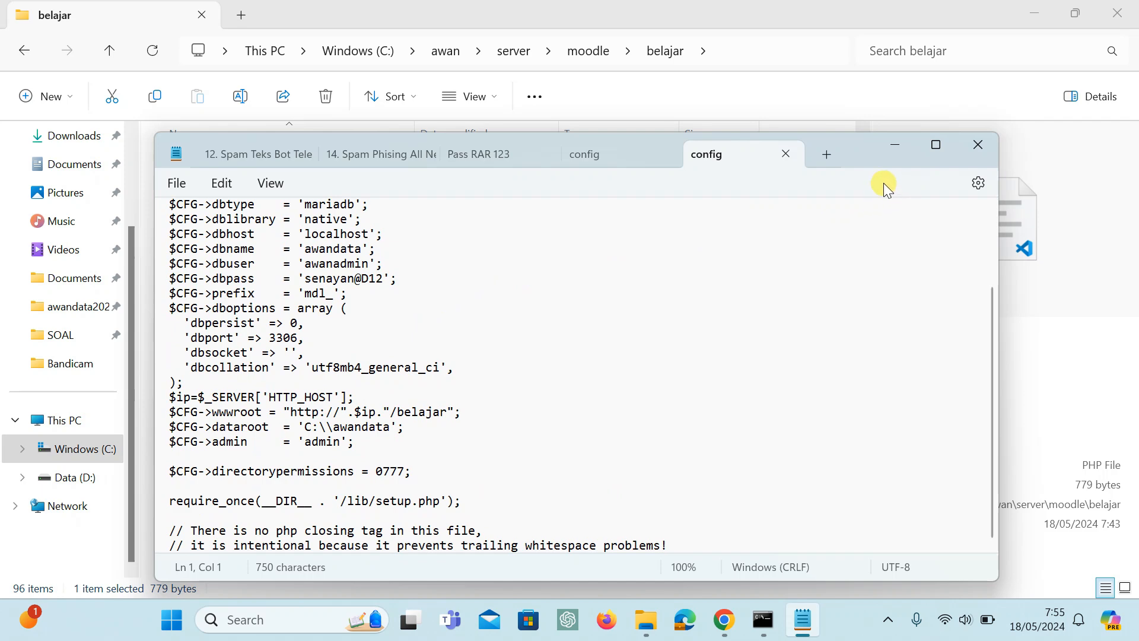
Close the config file's Notepad window, open the file in Visual Studio Code instead and review its settings.
click(985, 151)
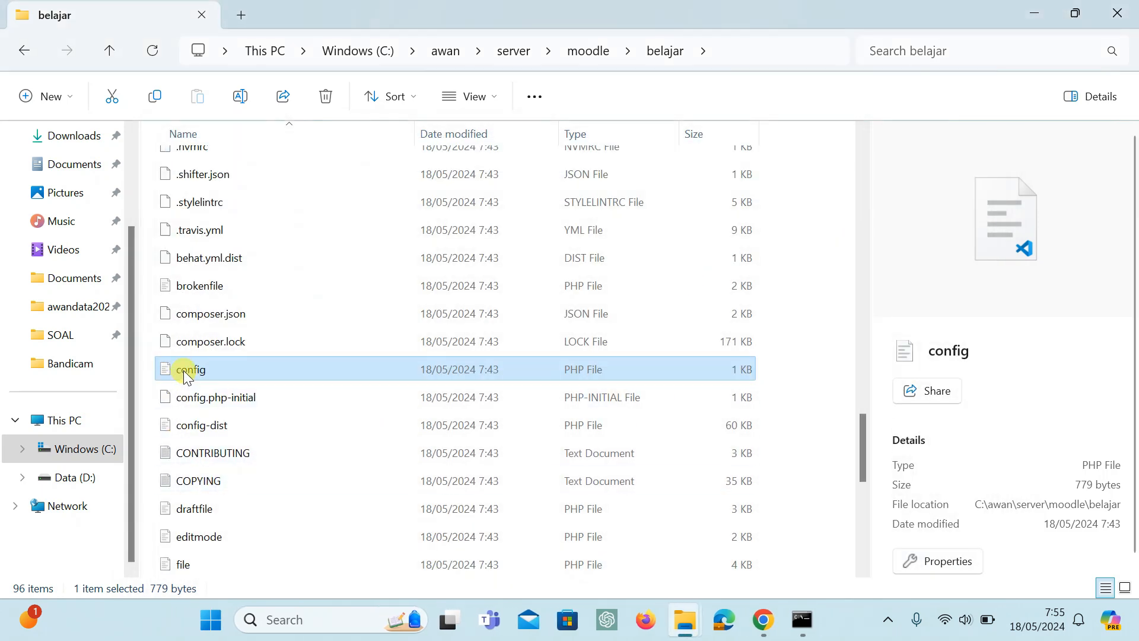
right_click(185, 373)
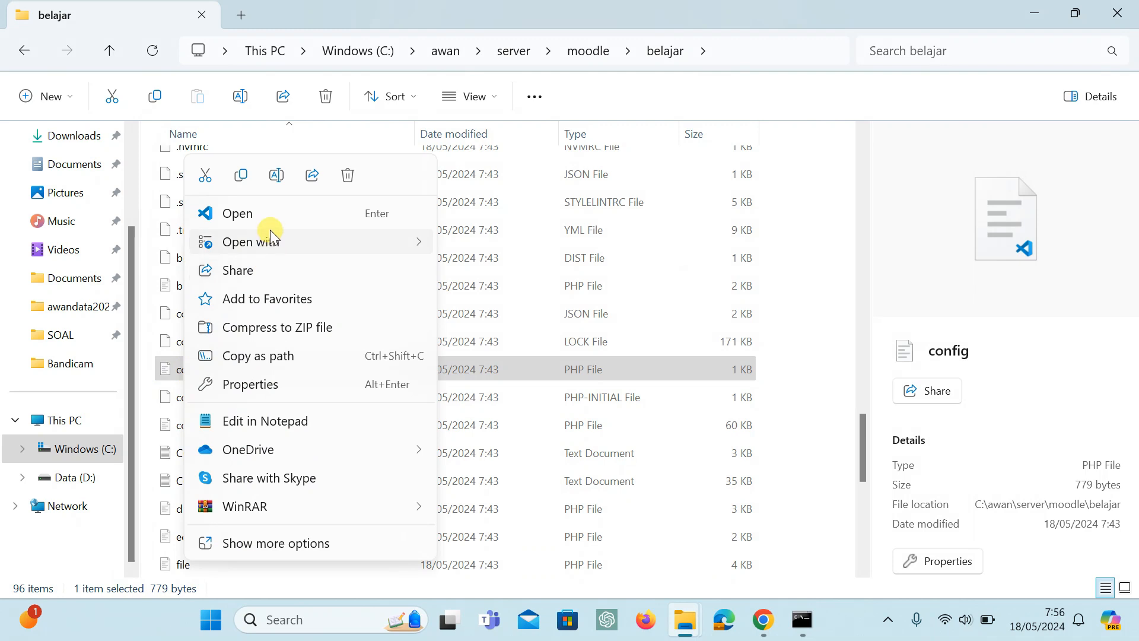
mouse_move(271, 241)
click(488, 245)
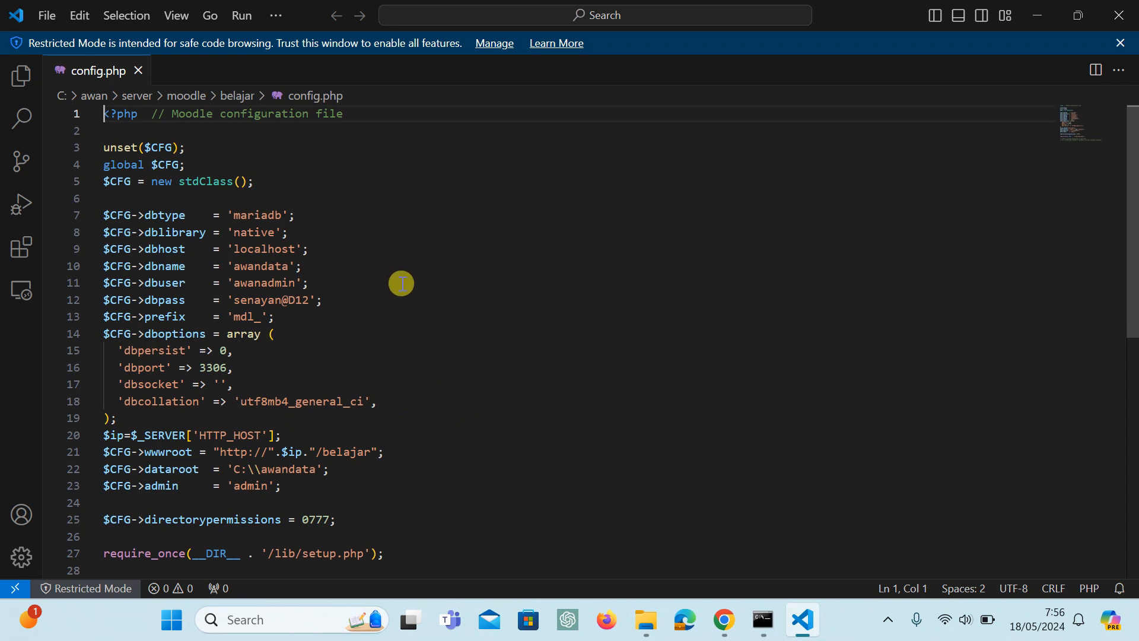
scroll(291, 356, down, 1)
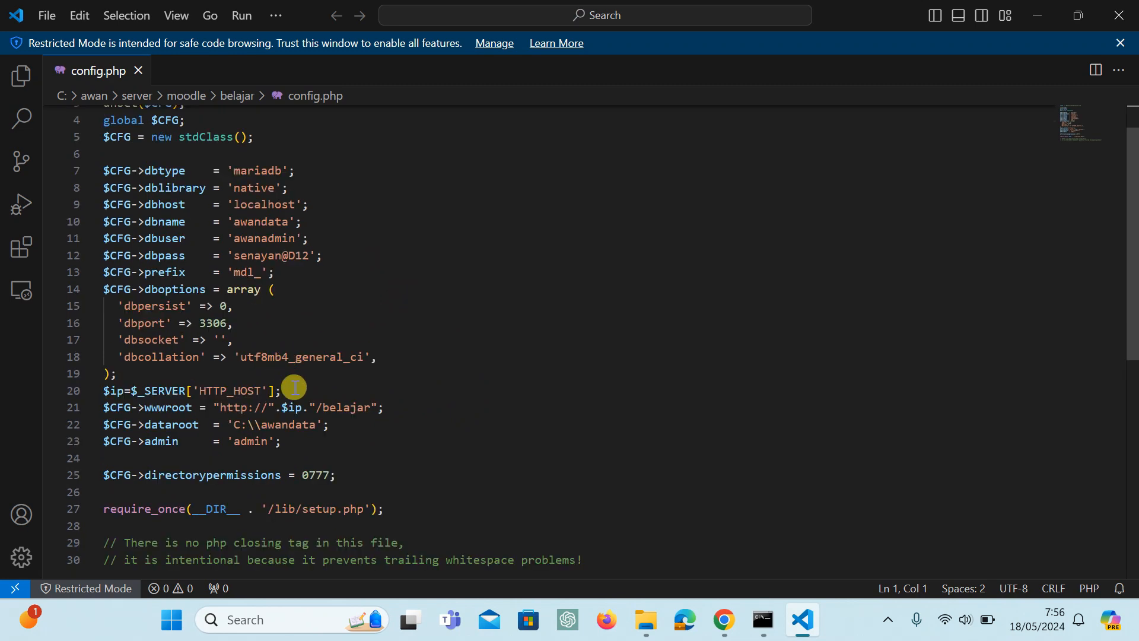
scroll(295, 386, up, 1)
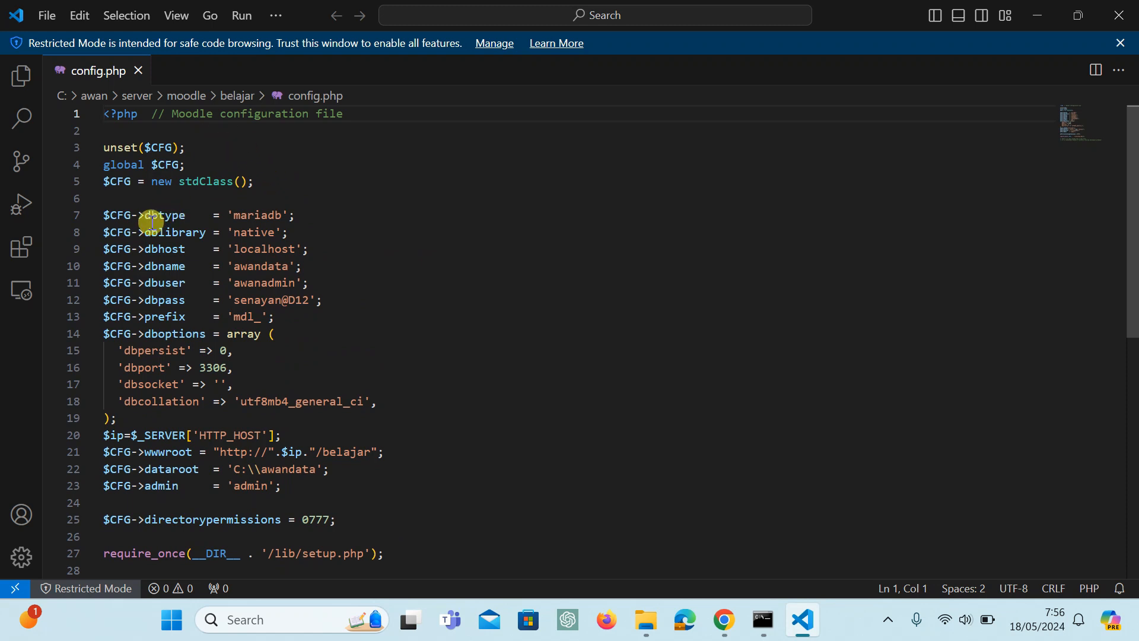
scroll(156, 223, down, 1)
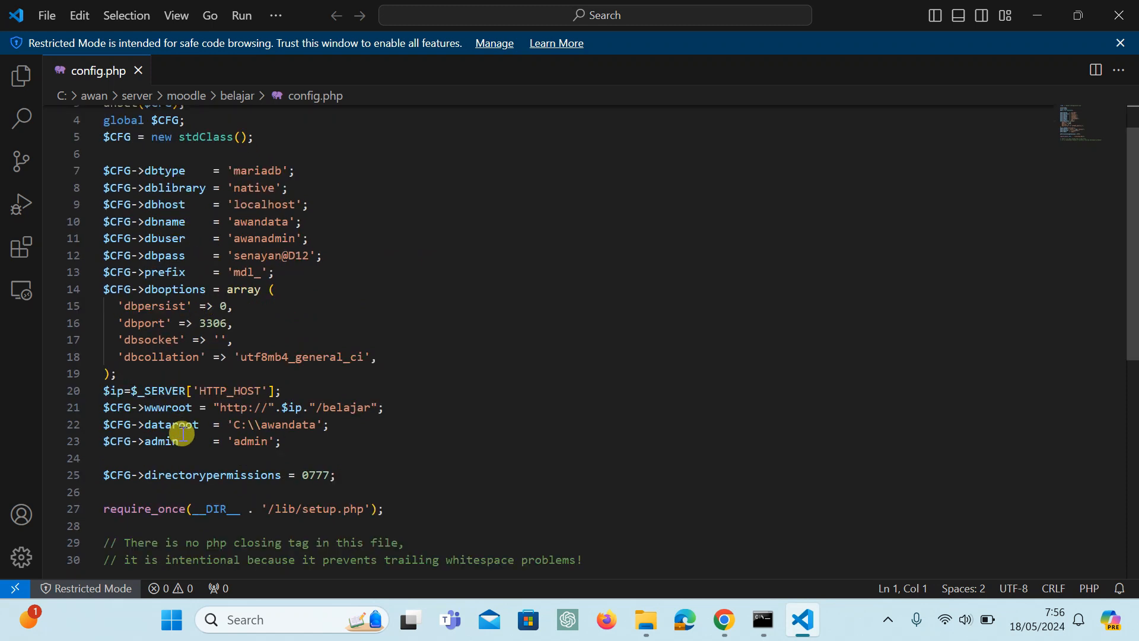
Check the dataroot line in config.php and locate the awandata folder on Data (D:) in File Explorer.
drag(146, 425, 326, 432)
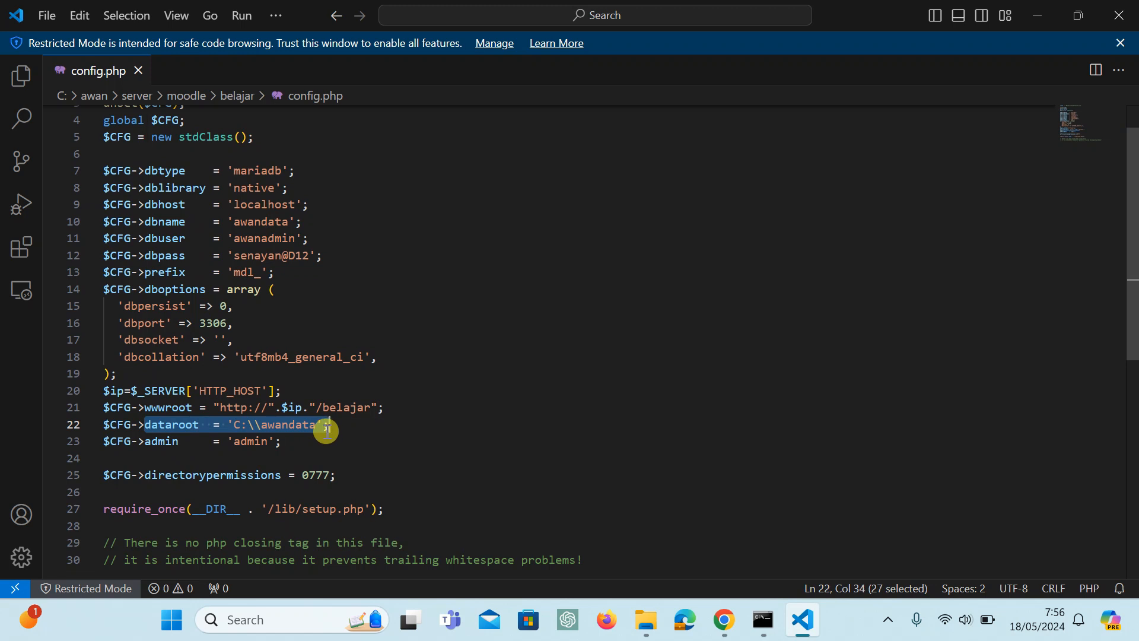
click(240, 427)
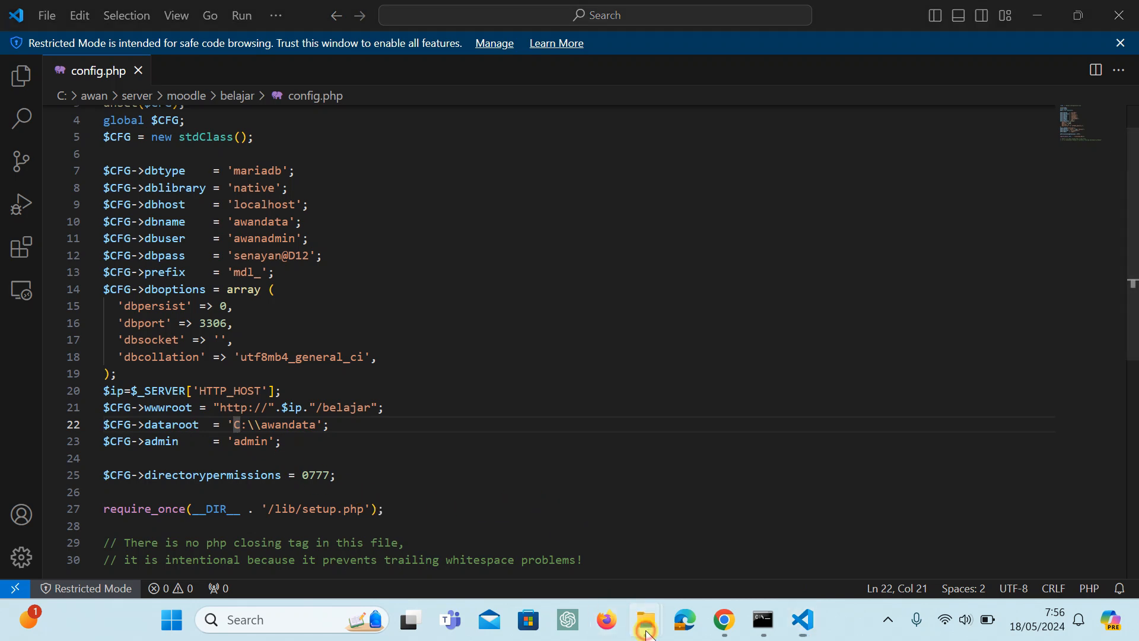
mouse_move(647, 633)
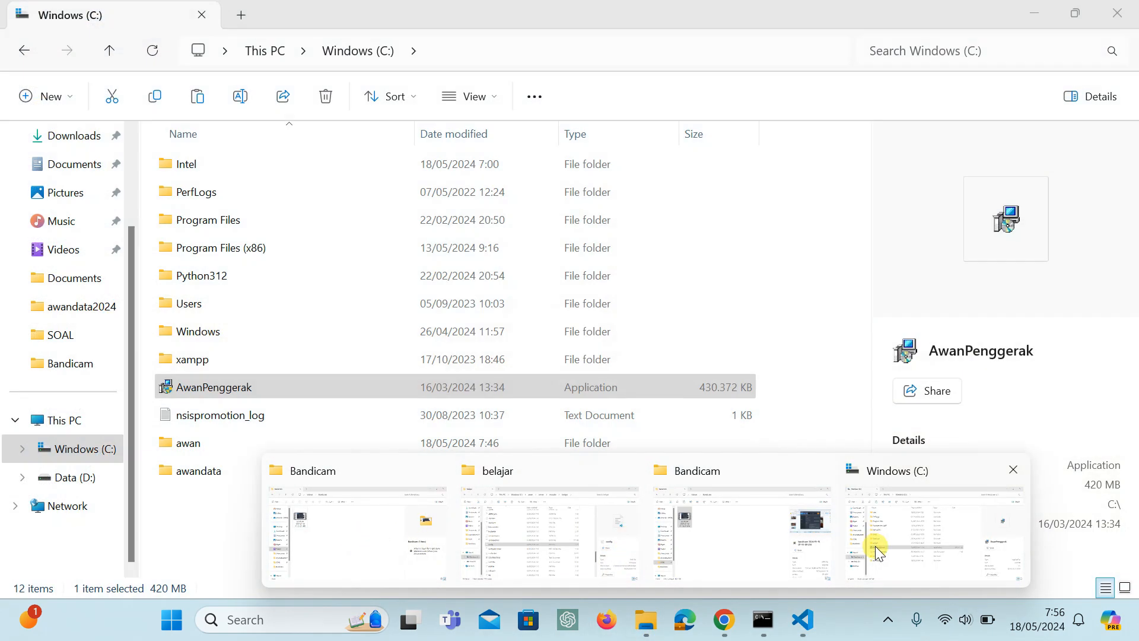
click(903, 543)
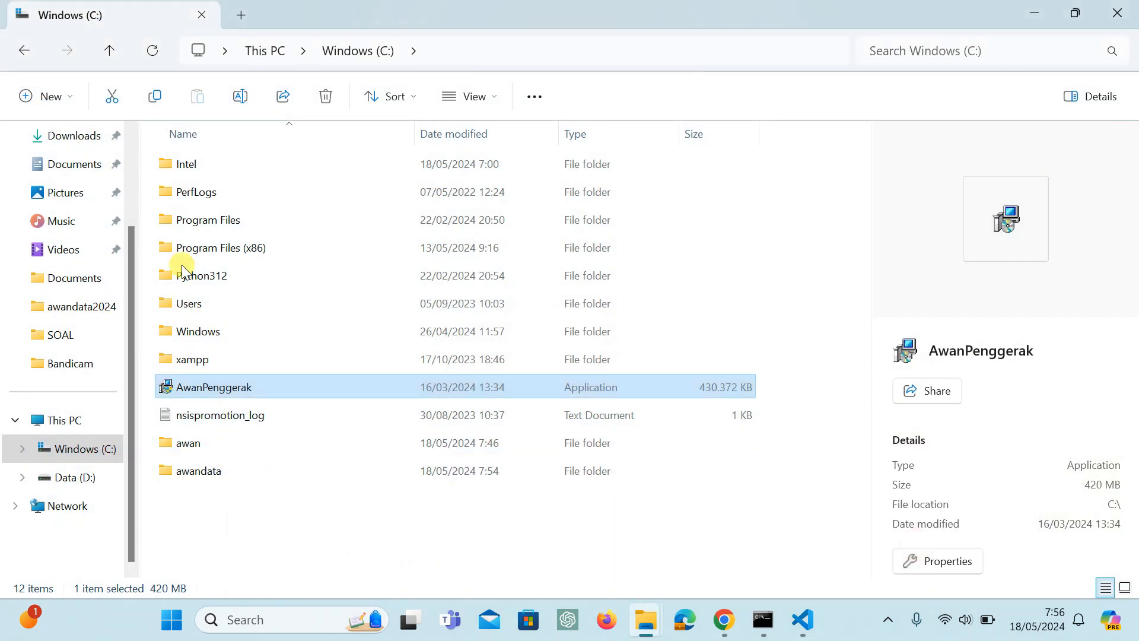
click(85, 480)
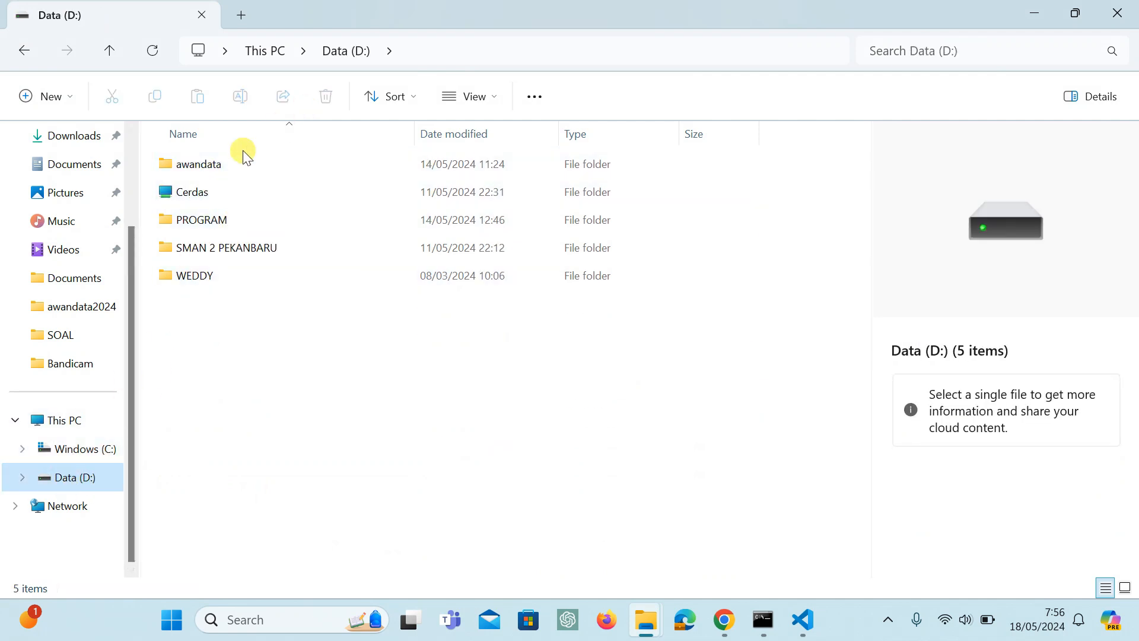
click(194, 164)
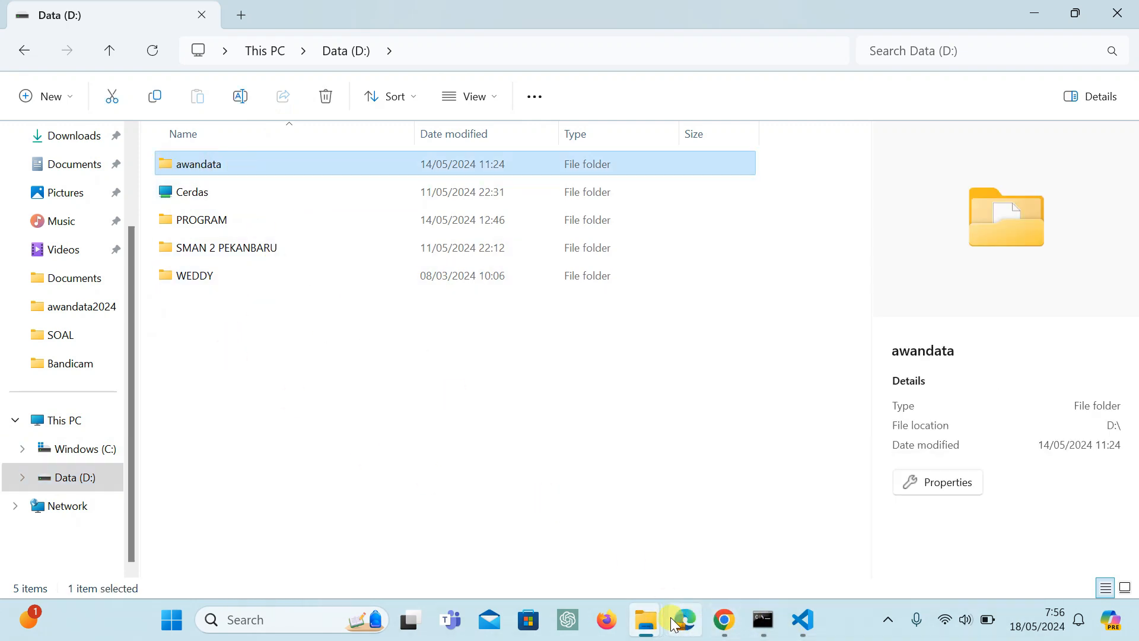
Switch back to Visual Studio Code, set the dataroot path in config.php to D:\\awandata and save the file.
click(803, 620)
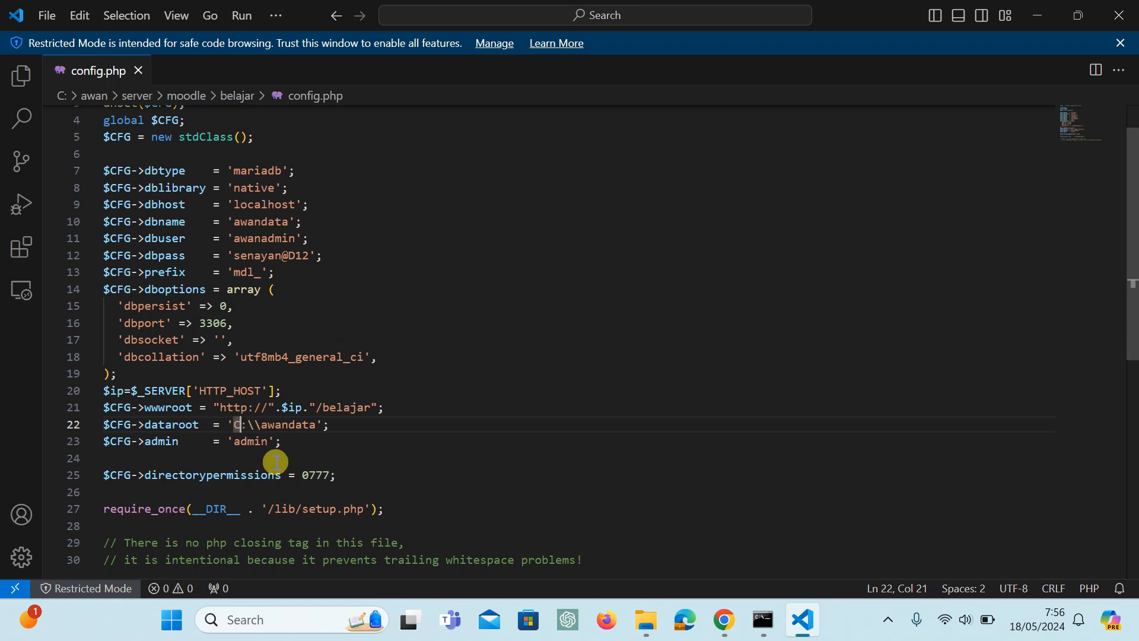
key(BackSpace)
key(Caps_Lock)
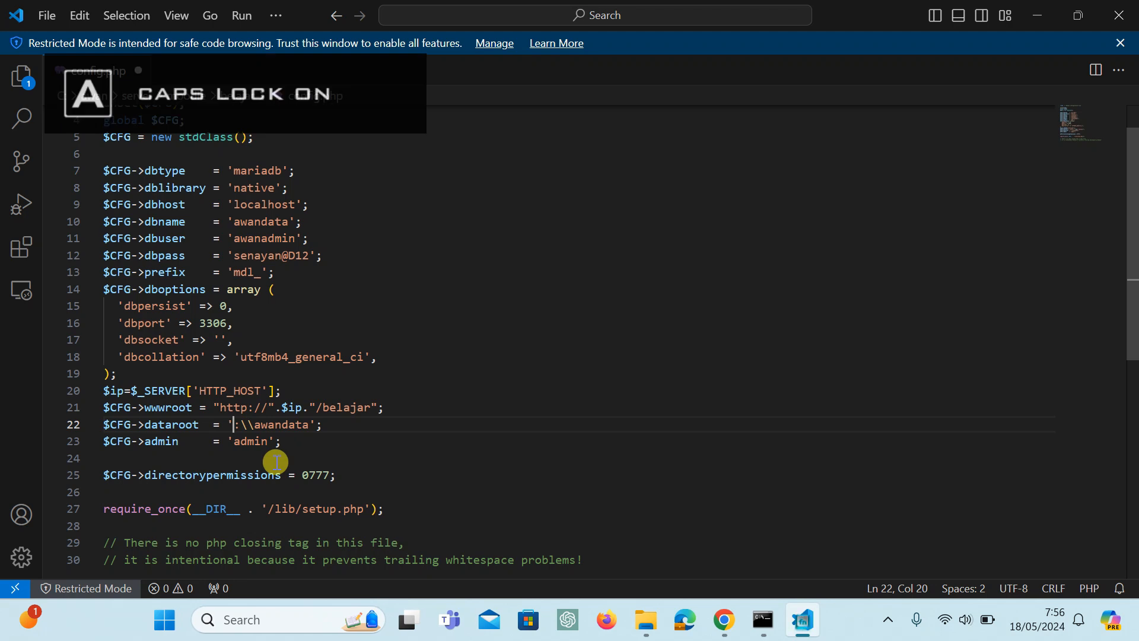
text(D)
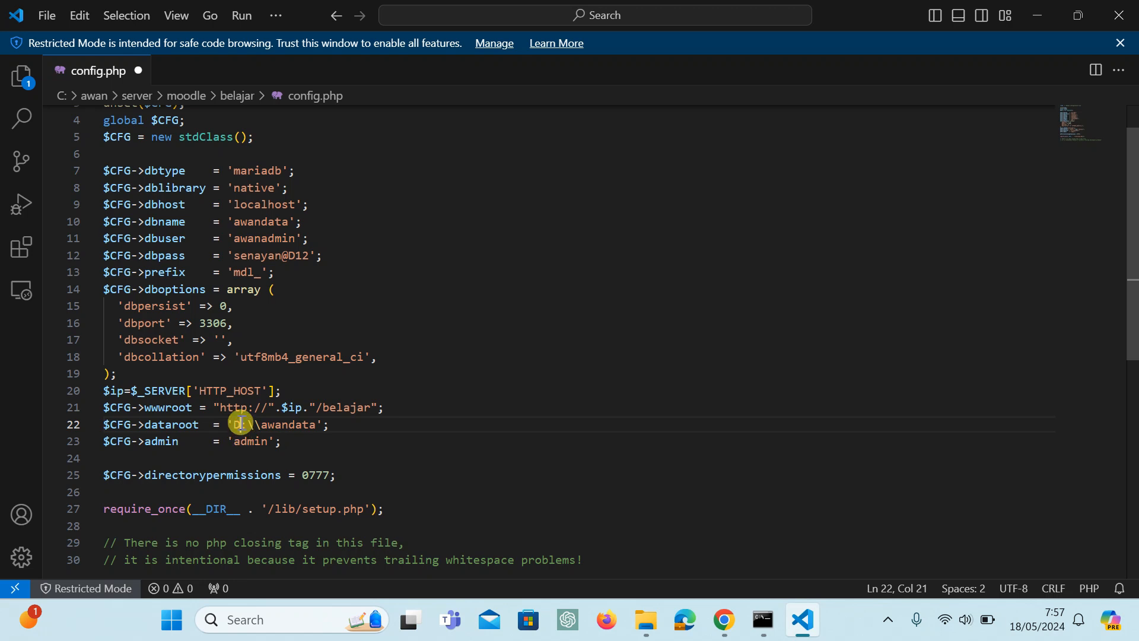
drag(235, 424, 241, 426)
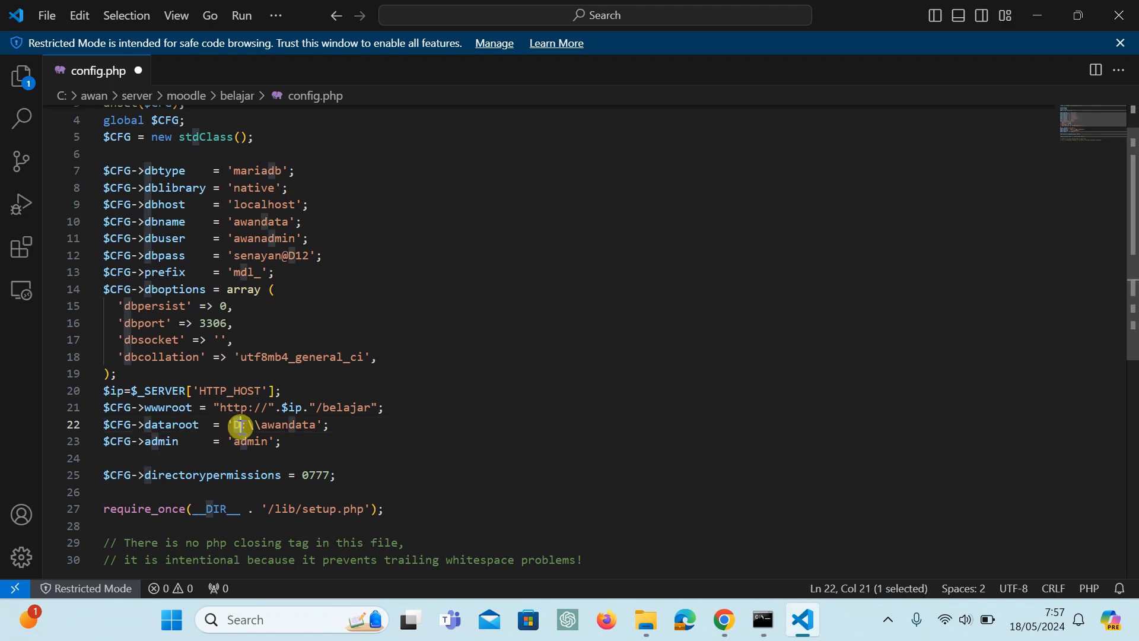
click(325, 425)
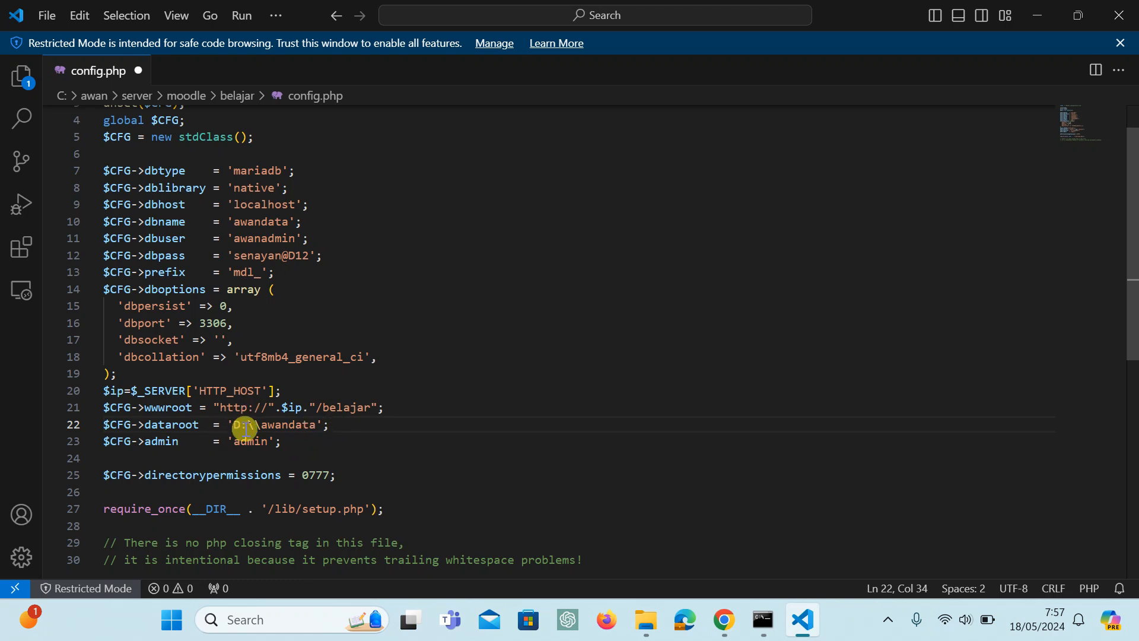
click(45, 18)
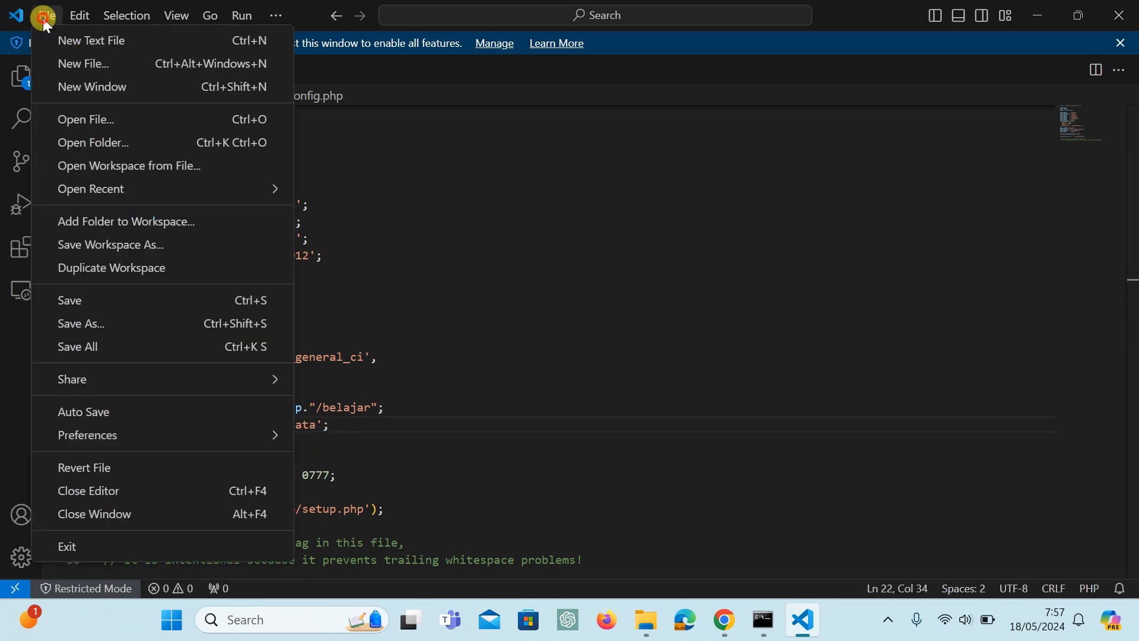
click(102, 304)
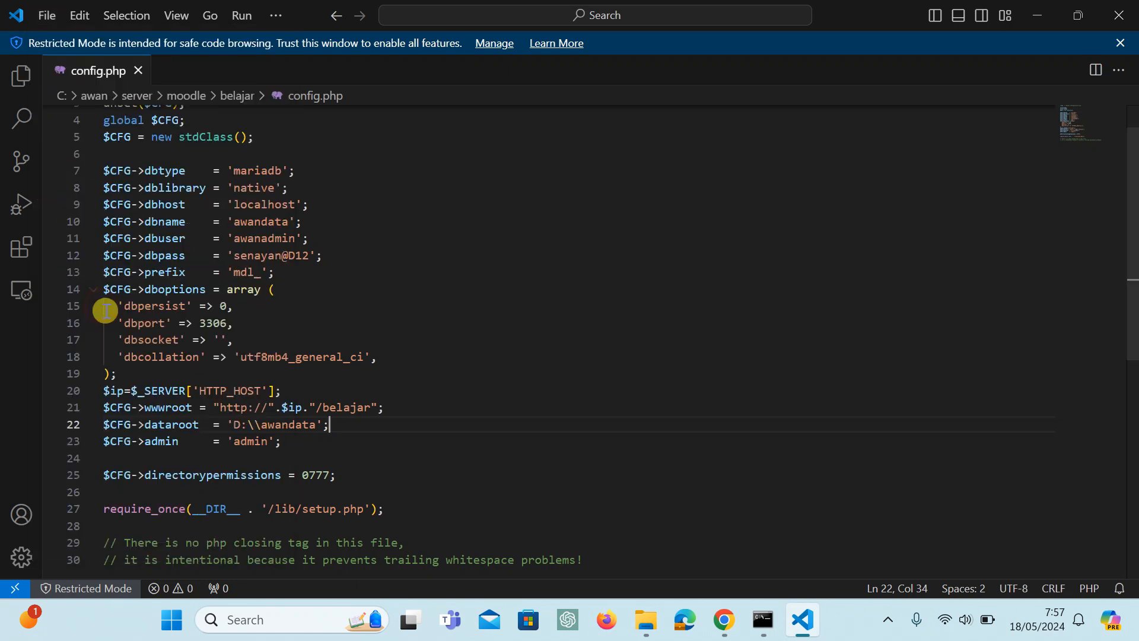
click(346, 440)
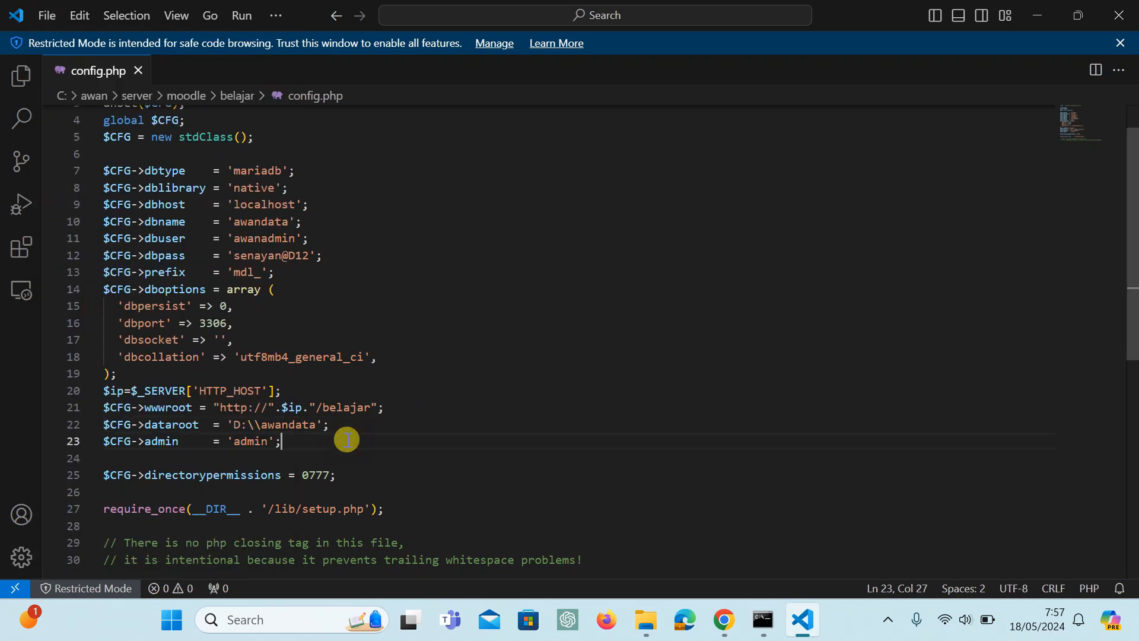
Switch to Chrome, reload the local login page and reopen it through Masuk on the landing page.
click(726, 623)
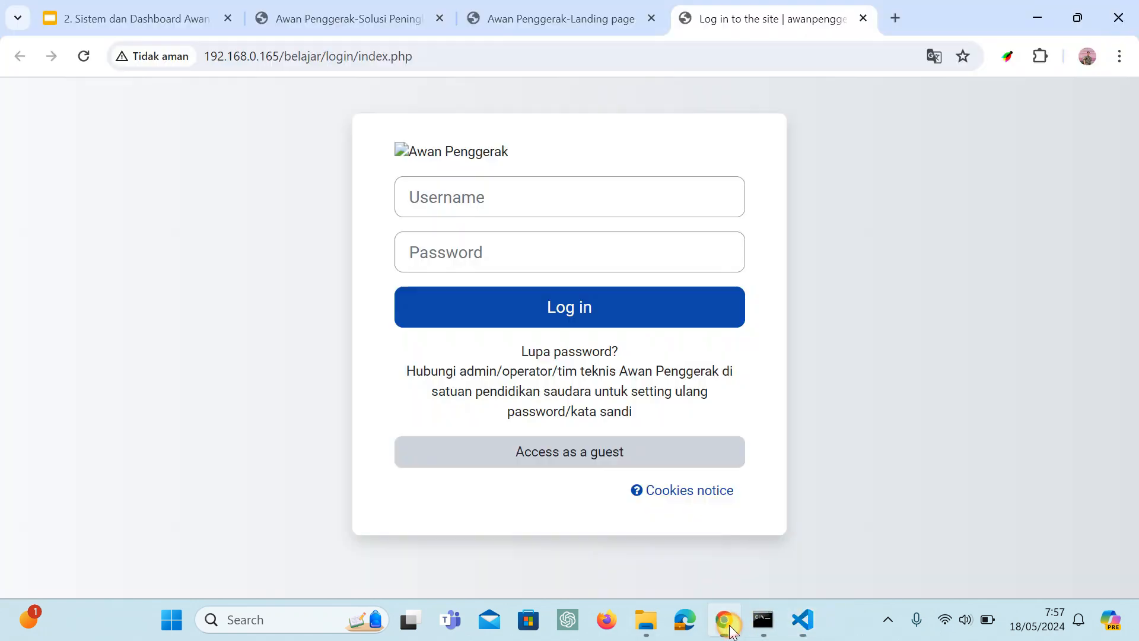
click(84, 59)
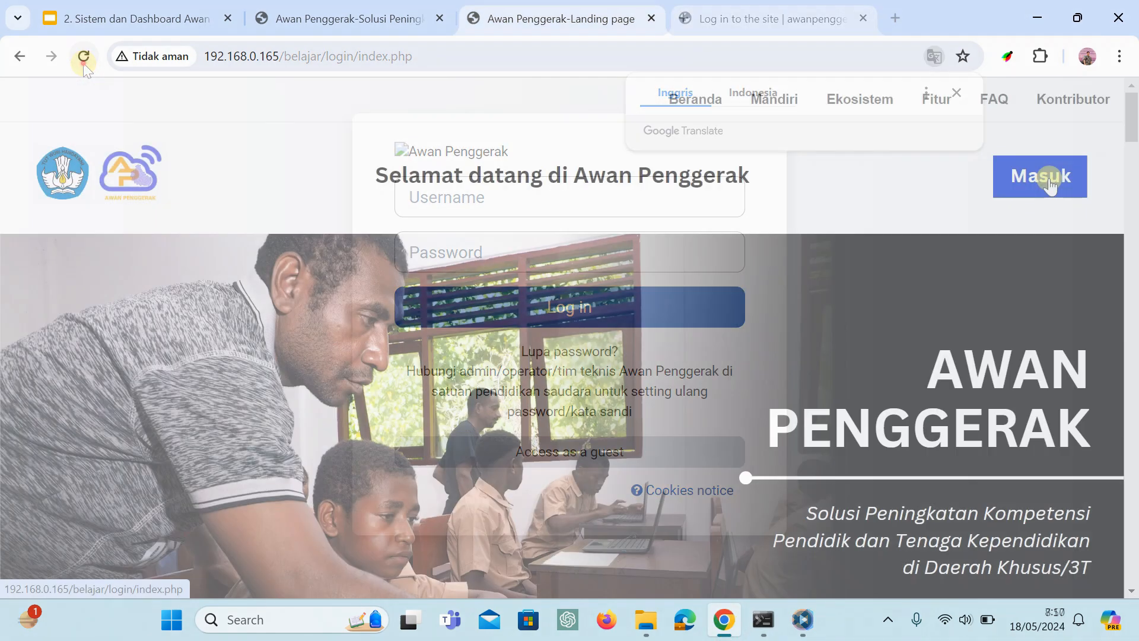
click(1049, 178)
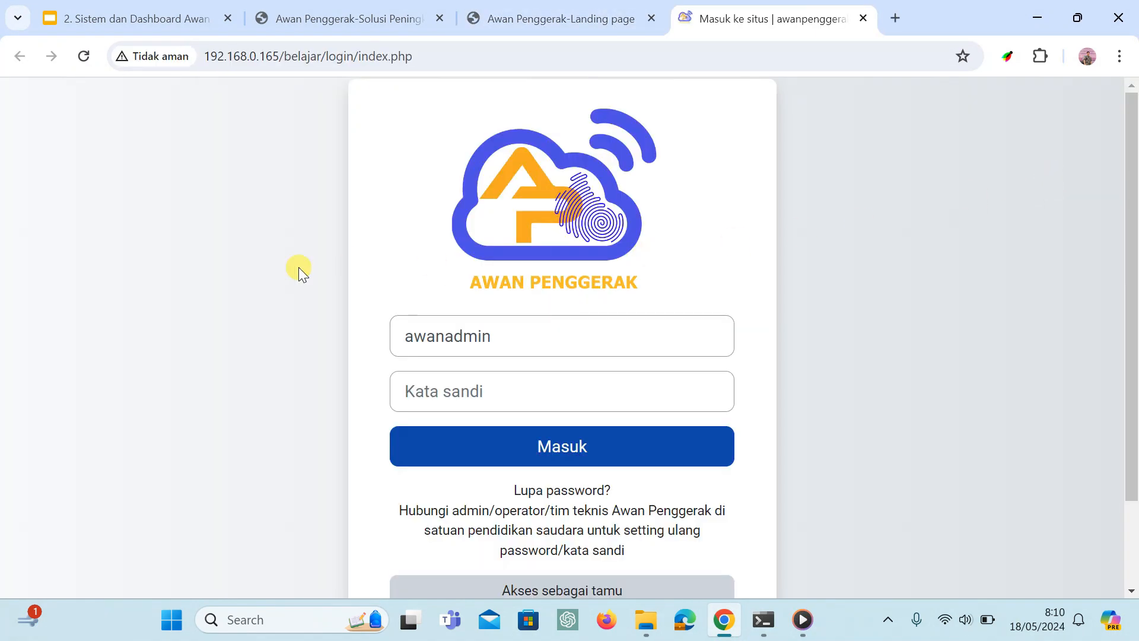
Clear the prefilled username on the login form and dismiss the saved username suggestions.
click(569, 333)
drag(570, 333, 314, 346)
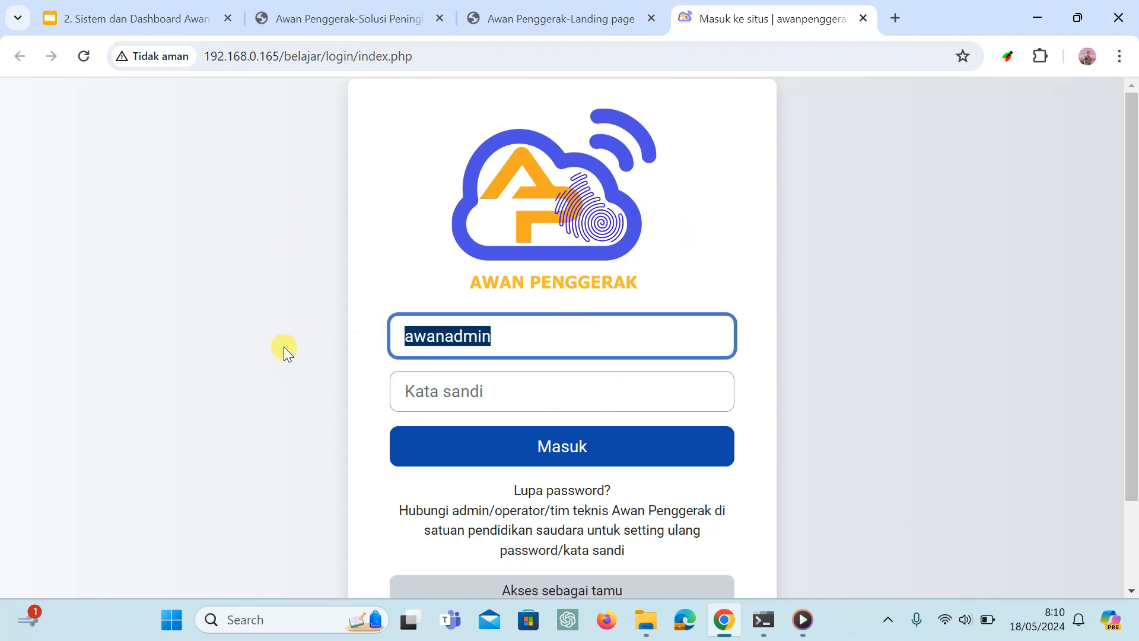
key(BackSpace)
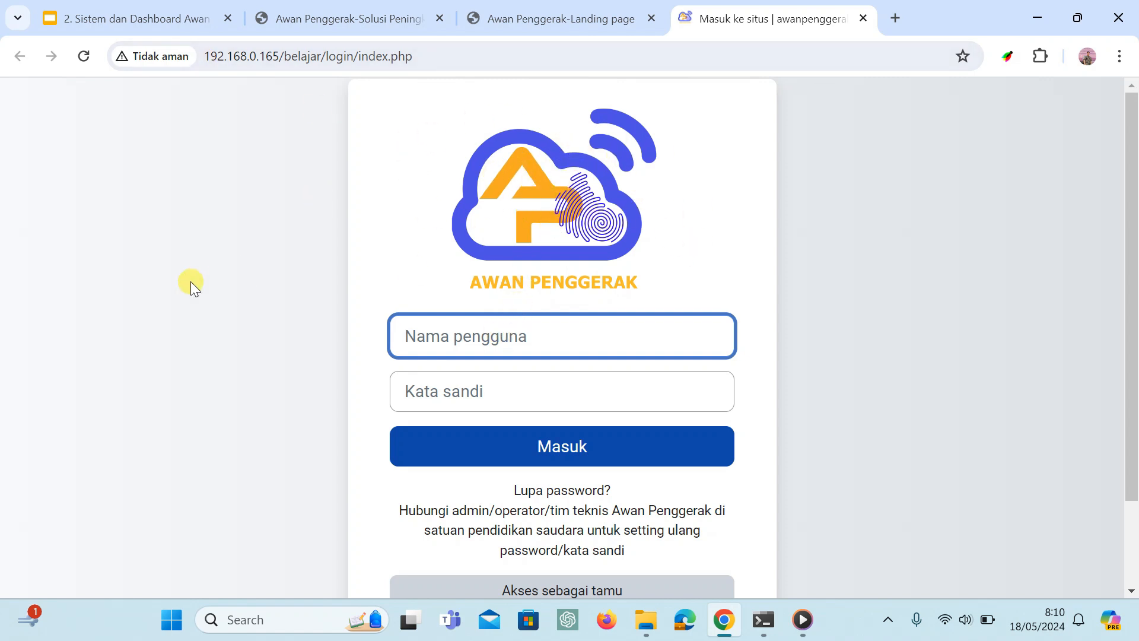
click(421, 326)
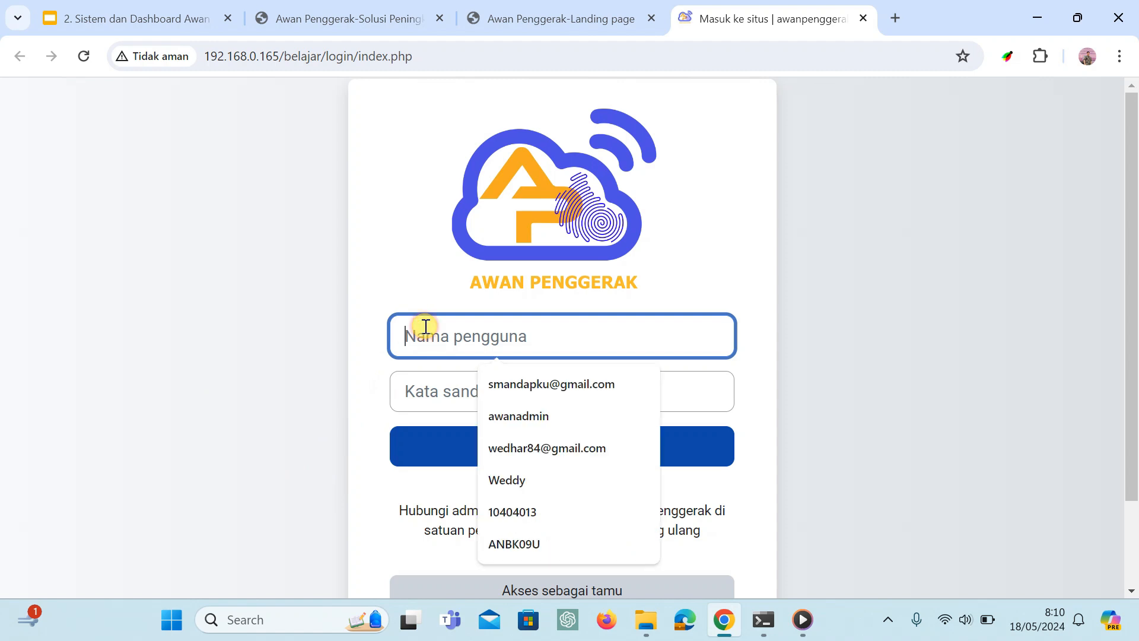
click(766, 300)
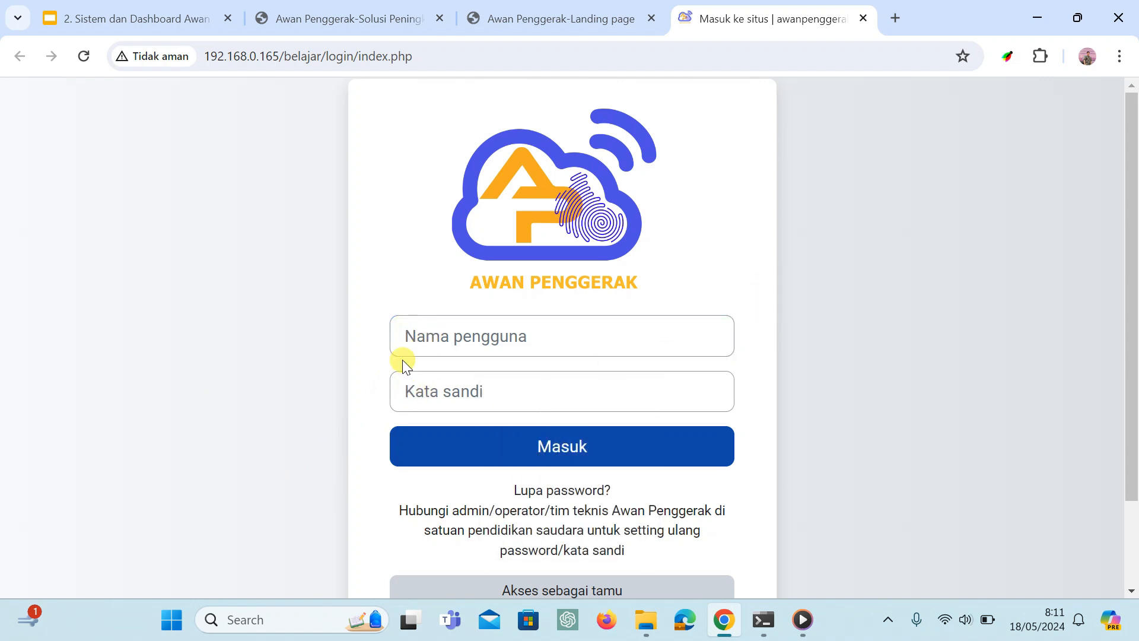
click(410, 338)
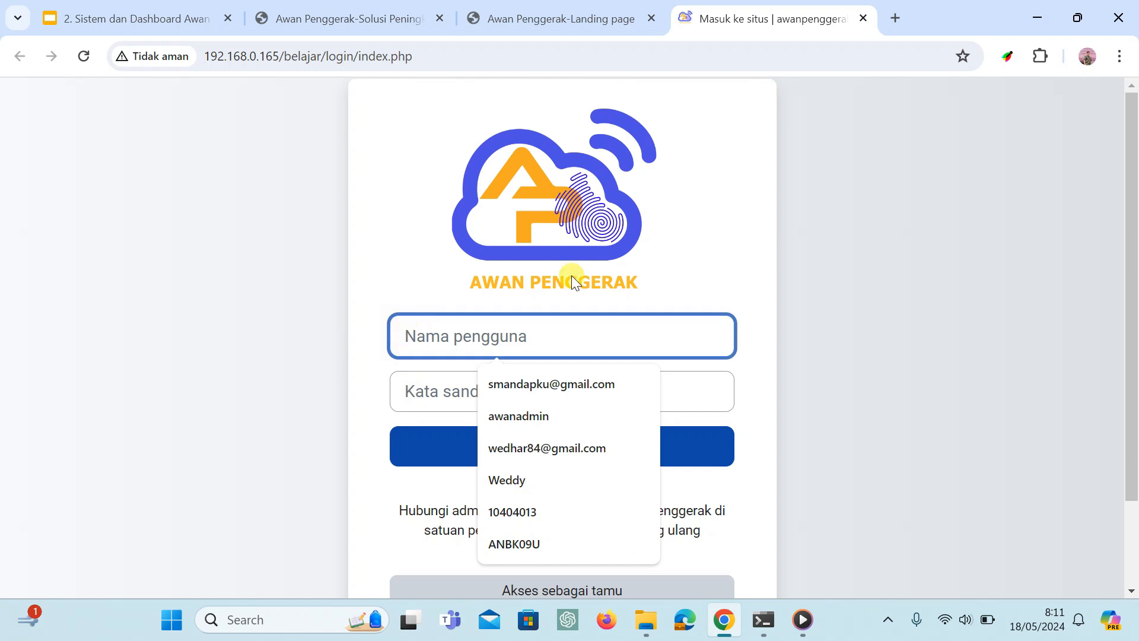
click(659, 266)
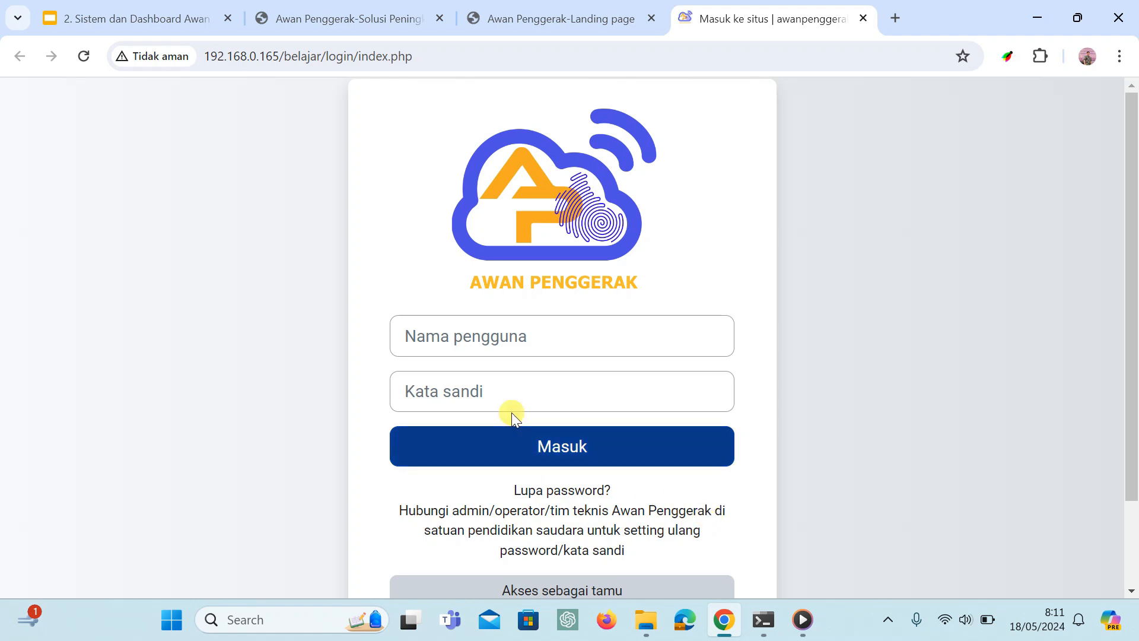
Choose awanadmin as the username, enter the account password and log in to the site.
click(471, 337)
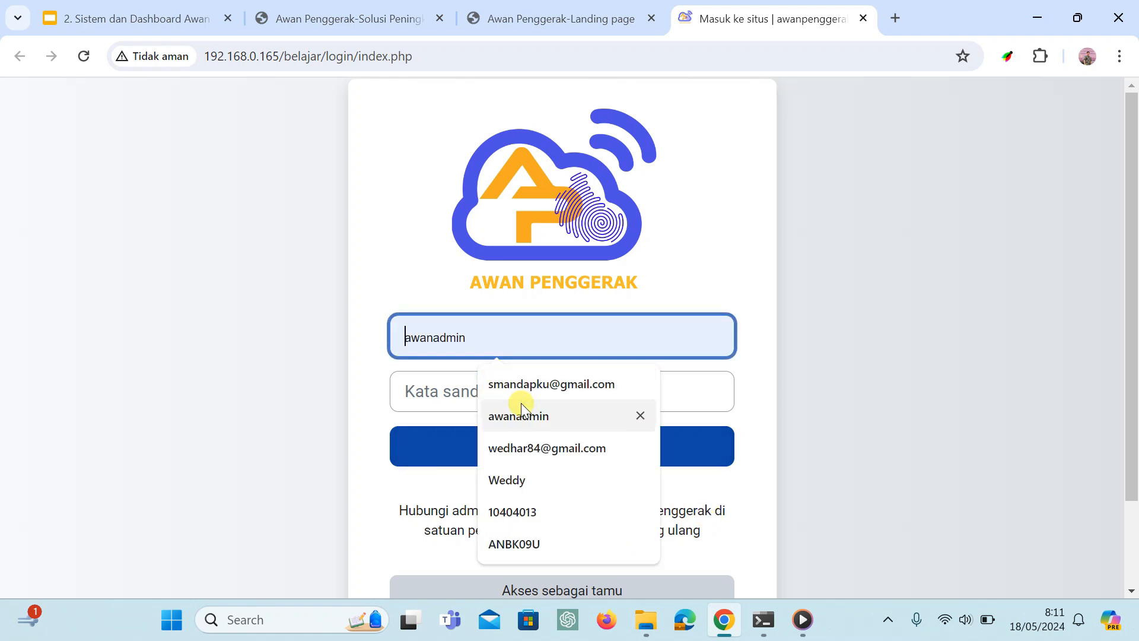
click(518, 415)
click(490, 388)
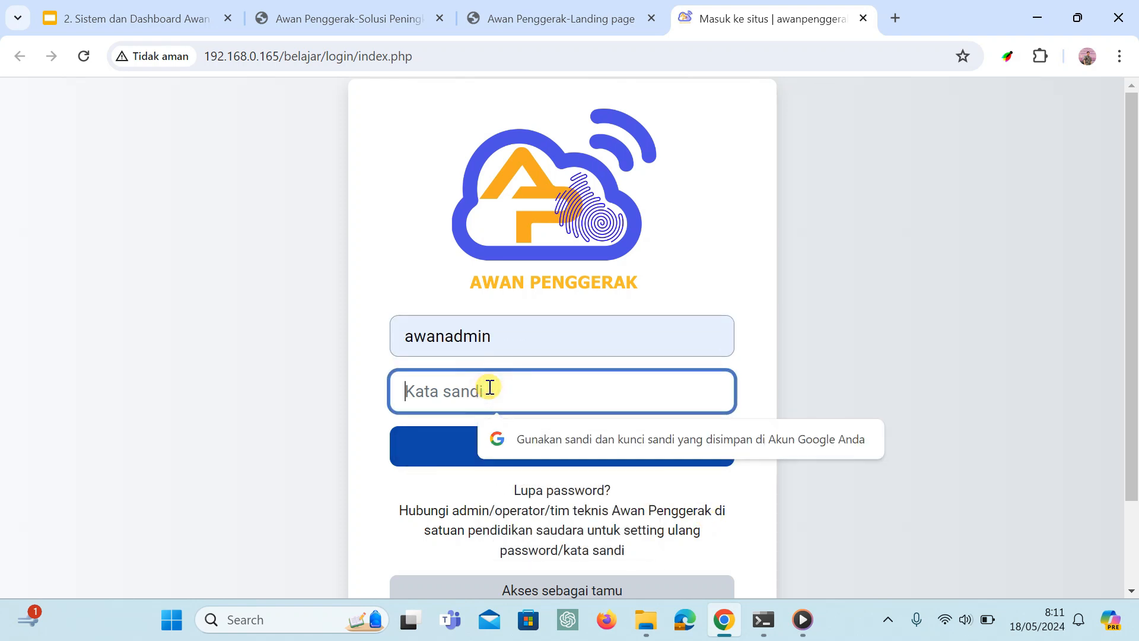
key(Caps_Lock)
text(A)
key(Caps_Lock)
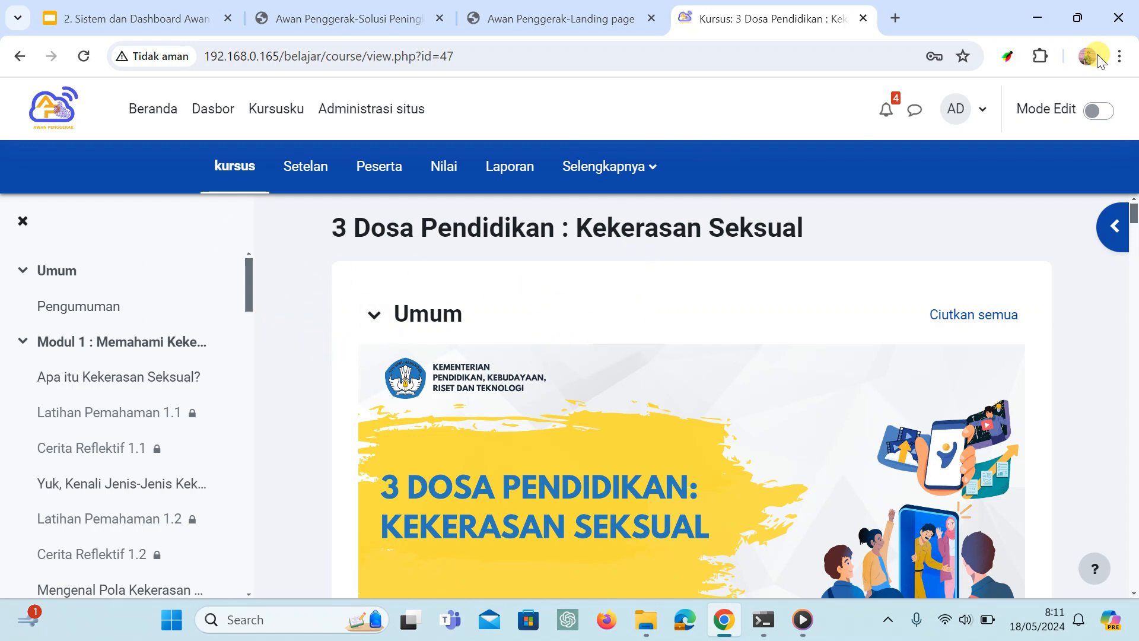
Glance over the 3 Dosa Pendidikan : Kekerasan Seksual course, then open Beranda and view the Pelatihan Mandiri courses.
scroll(855, 261, down, 2)
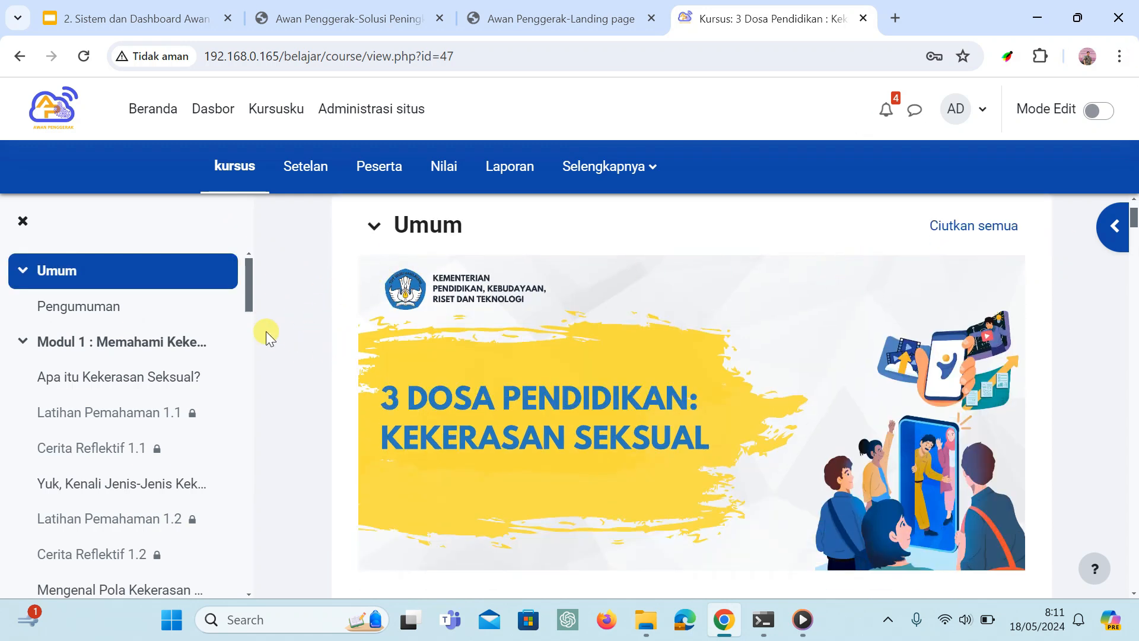
click(171, 112)
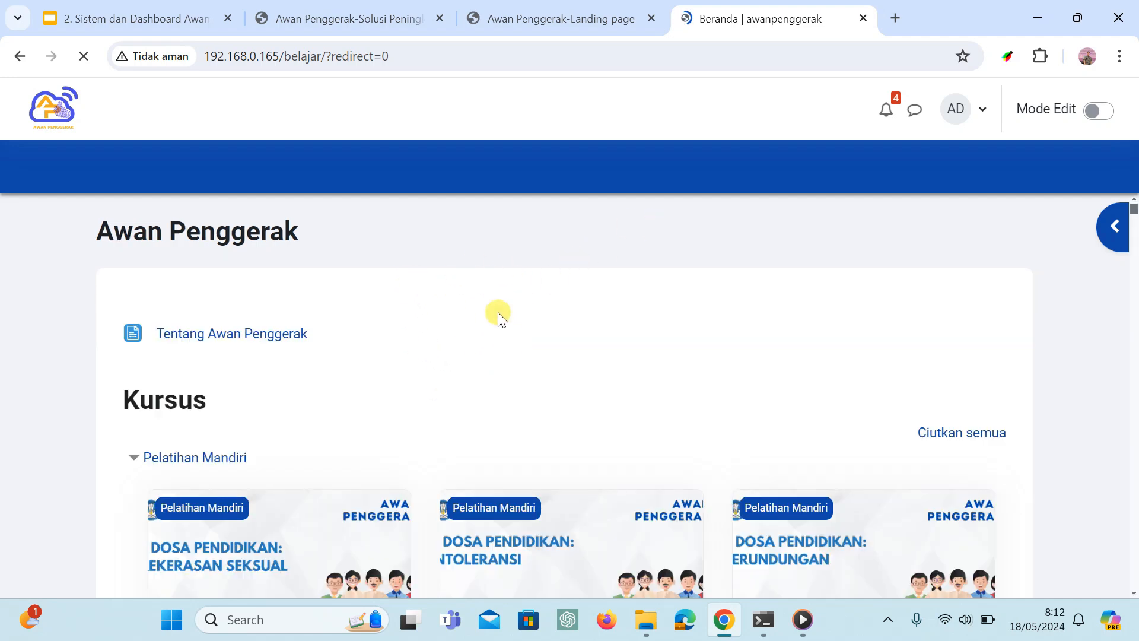
scroll(511, 302, down, 1)
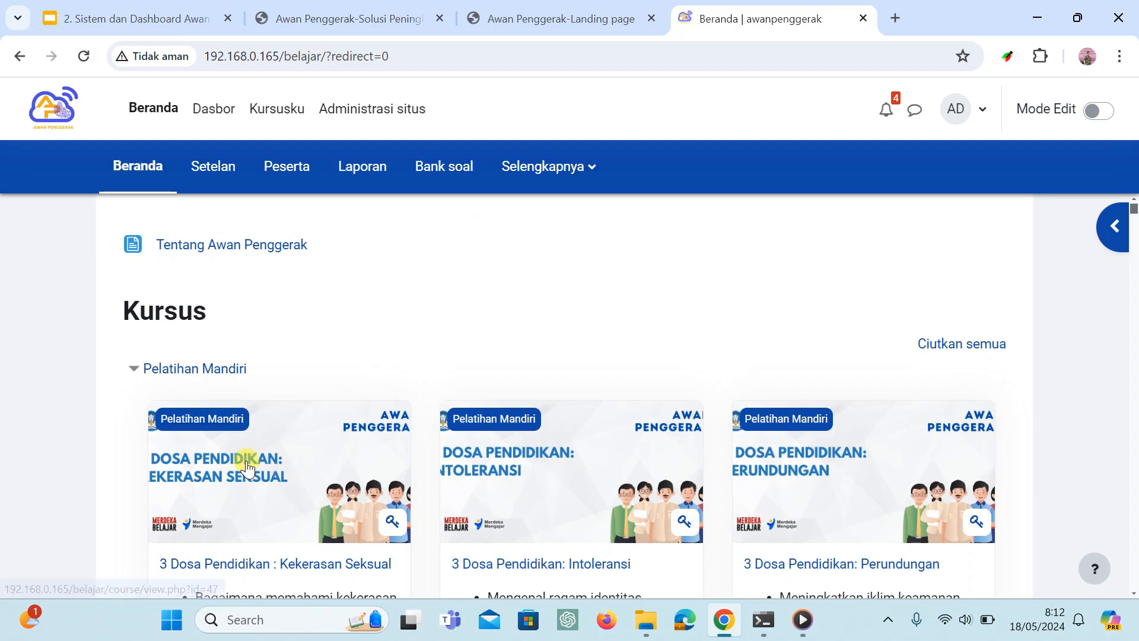
Look through the descriptions and enrolment instructions of the 3 Dosa Pendidikan courses on Beranda.
scroll(268, 433, down, 3)
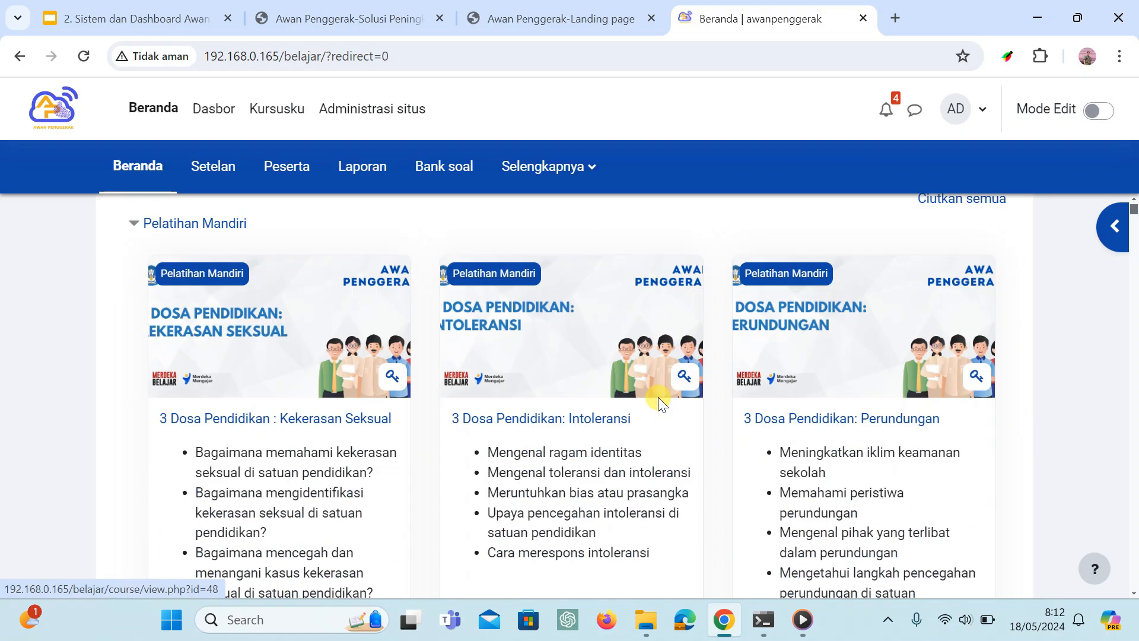
scroll(453, 415, up, 3)
scroll(746, 394, down, 4)
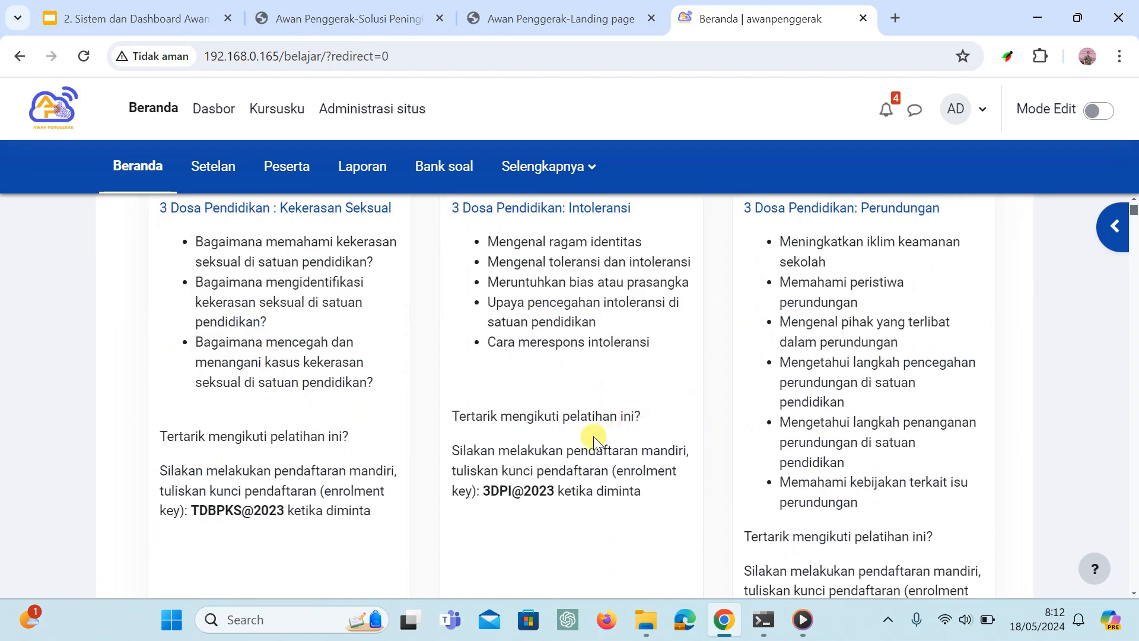
scroll(461, 392, down, 1)
scroll(493, 393, up, 5)
scroll(492, 393, up, 2)
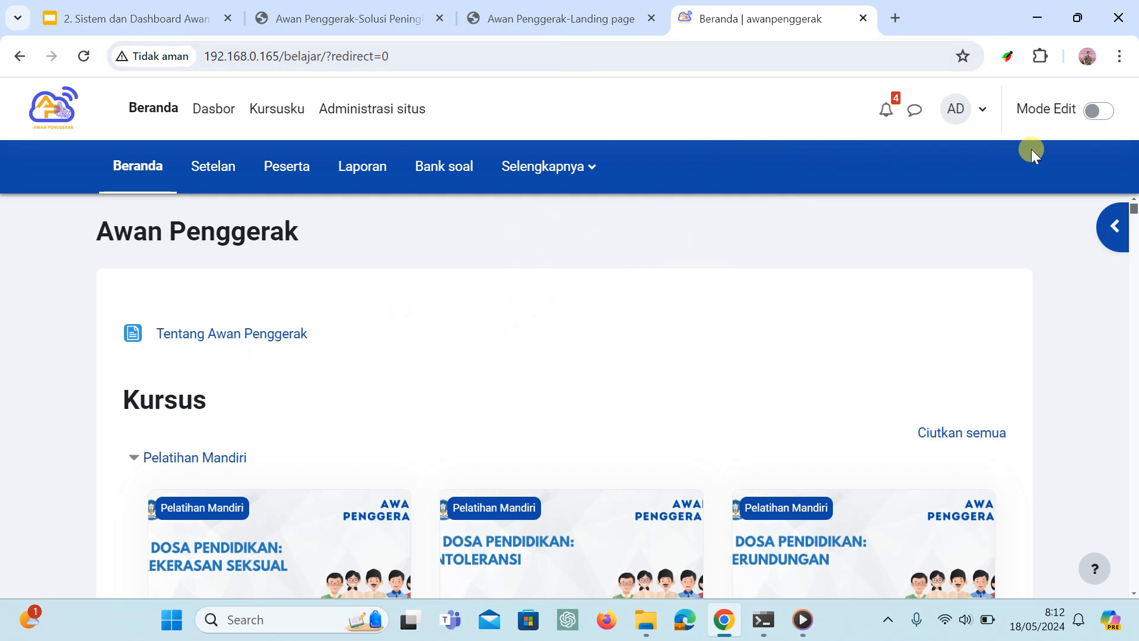
Log out of the awanadmin account on the local Awan Penggerak site.
click(986, 111)
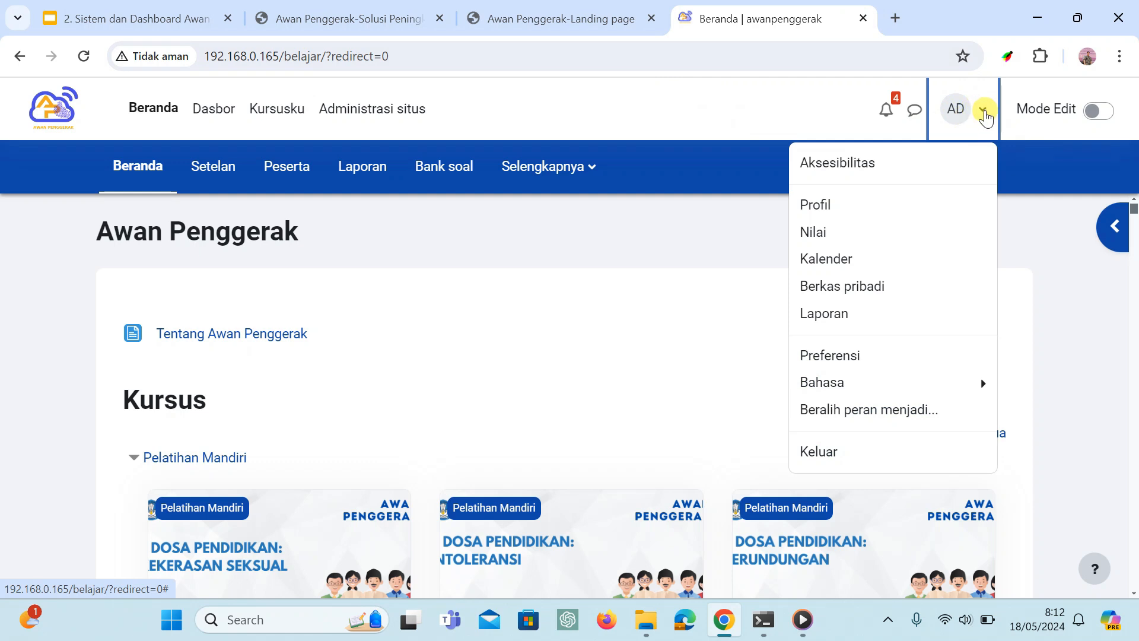
click(984, 114)
click(985, 115)
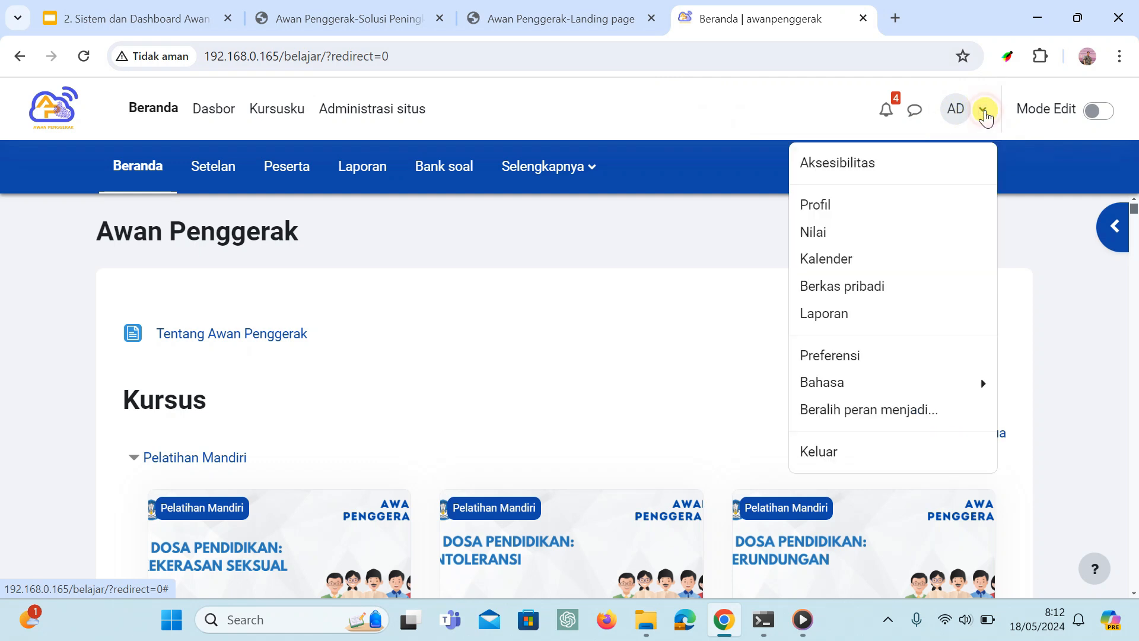
click(856, 459)
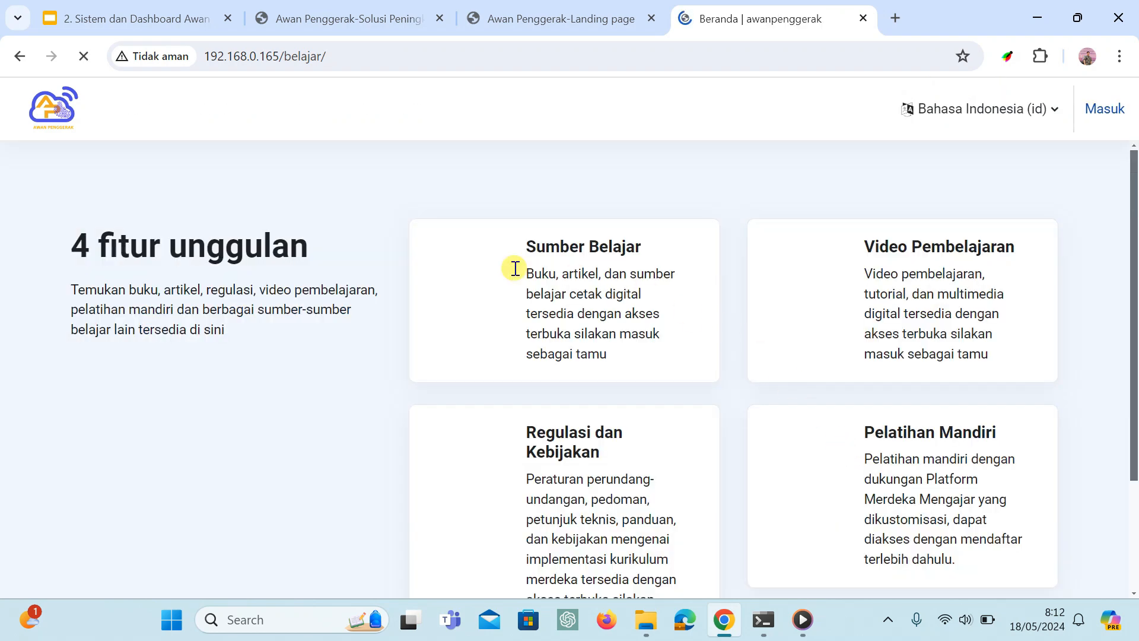
Close the browser tab of the local belajar site, leaving the Awan Penggerak landing page open.
click(620, 7)
click(743, 11)
click(864, 18)
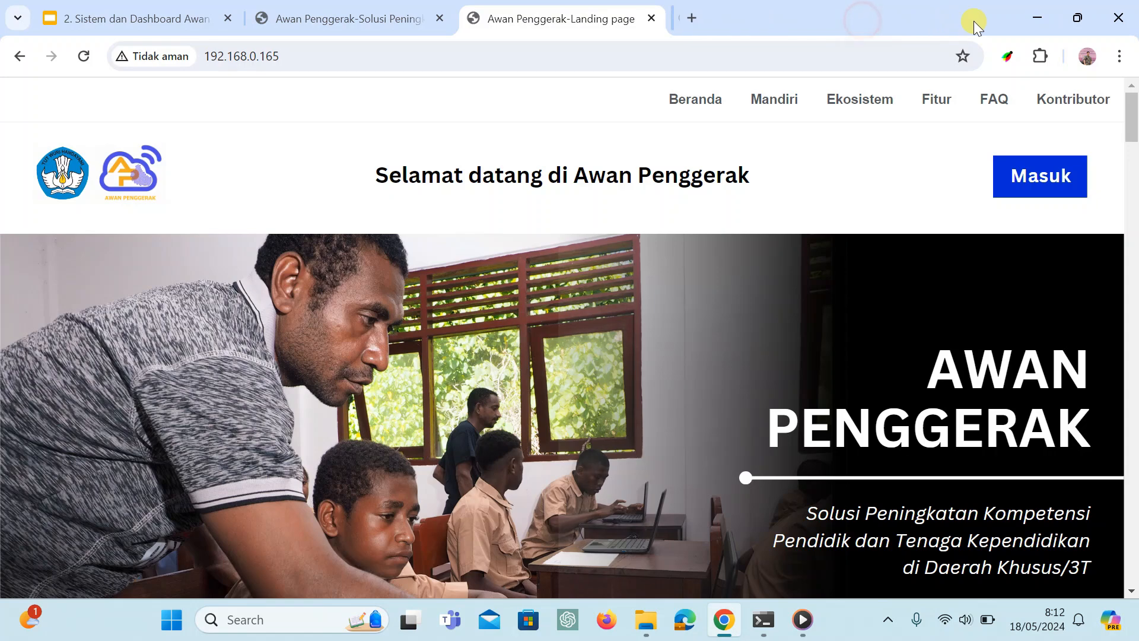
Minimize the Chrome and File Explorer windows, run Stop Awan from the desktop to shut down the server, and dismiss its console.
click(1041, 19)
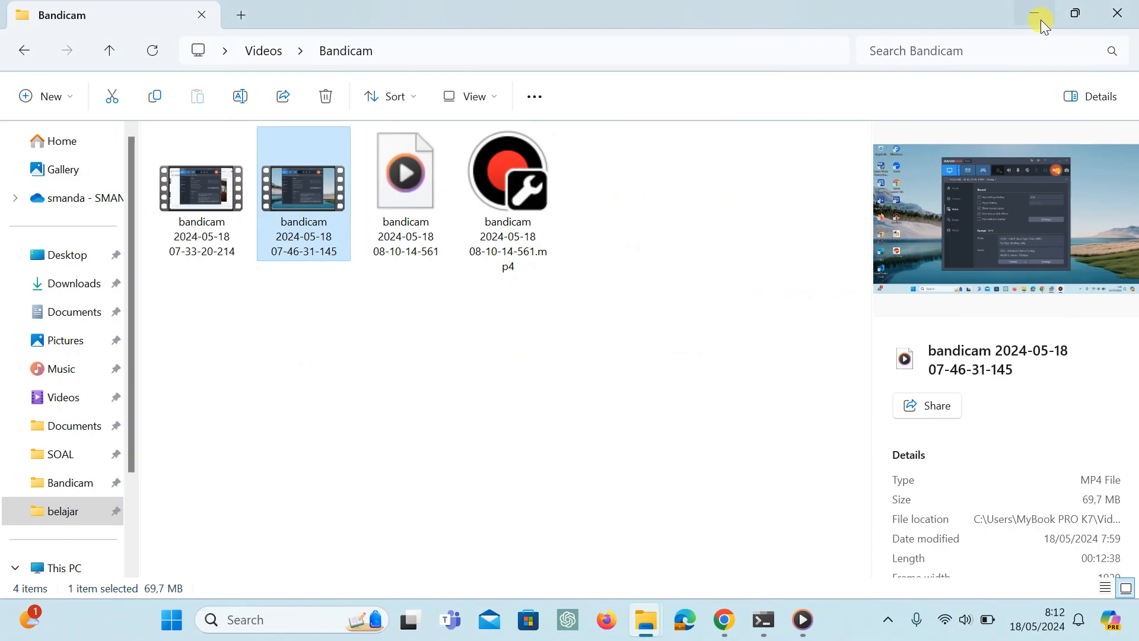
click(1040, 16)
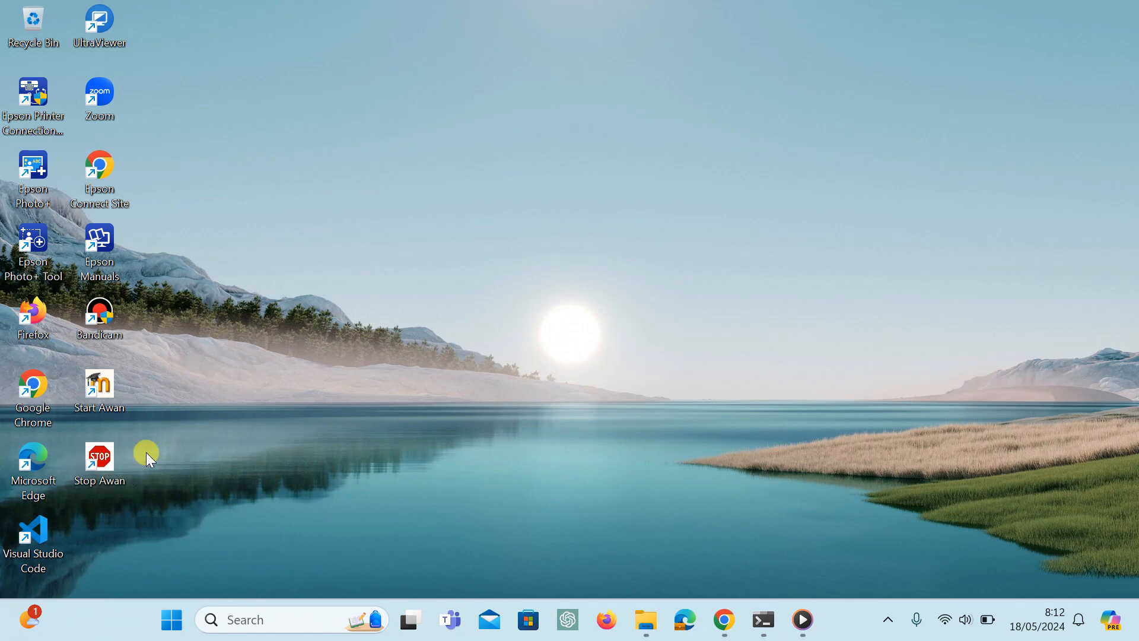
double_click(101, 464)
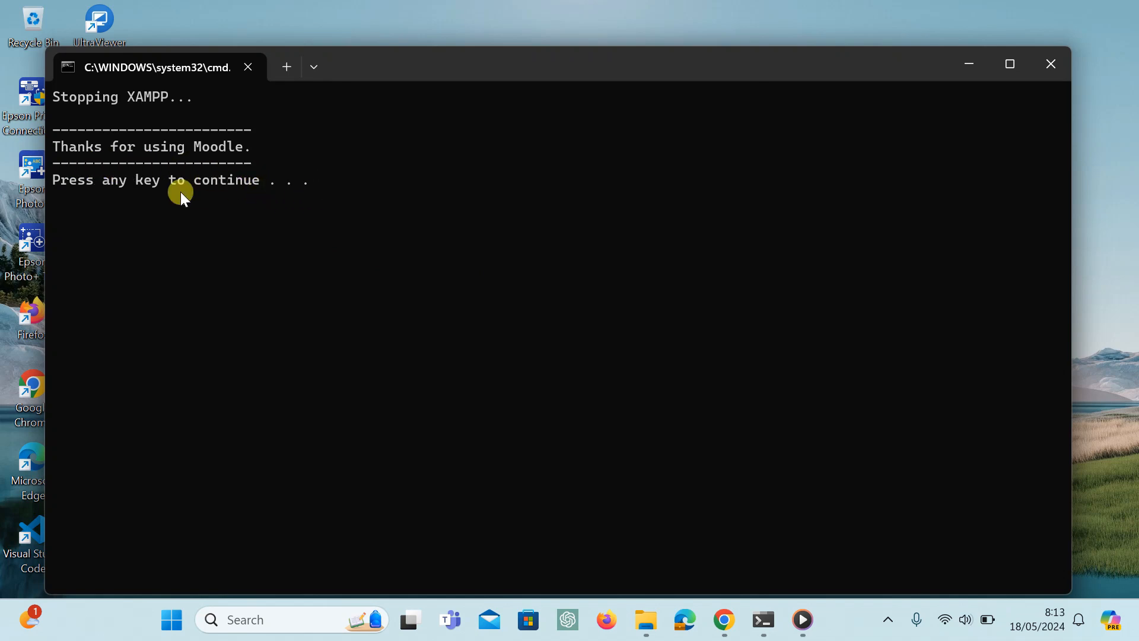
key(Return)
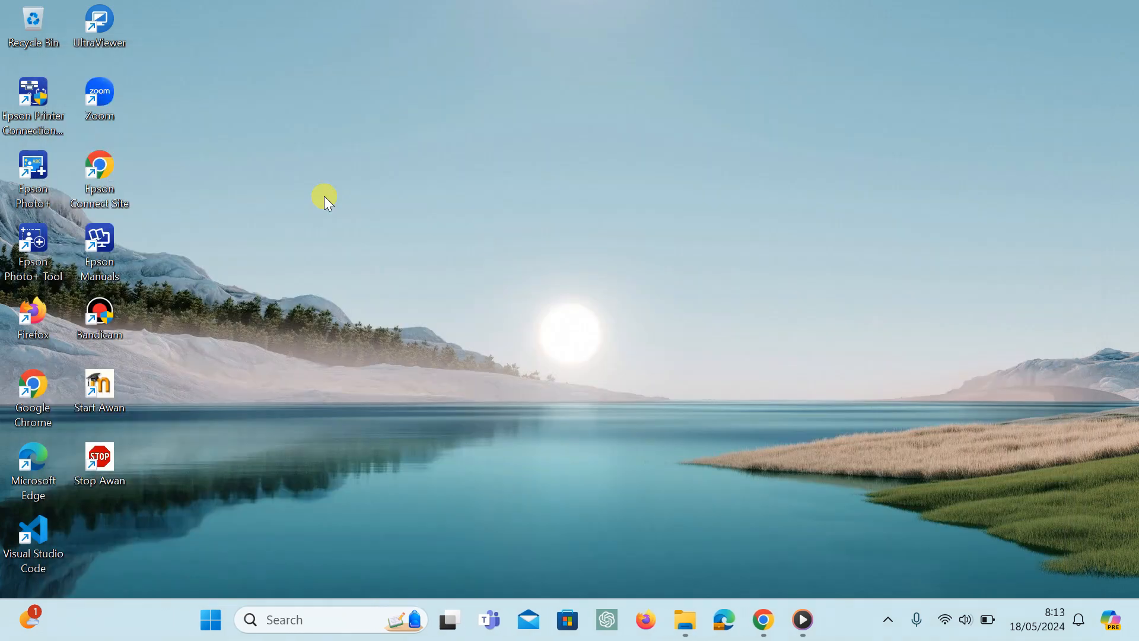